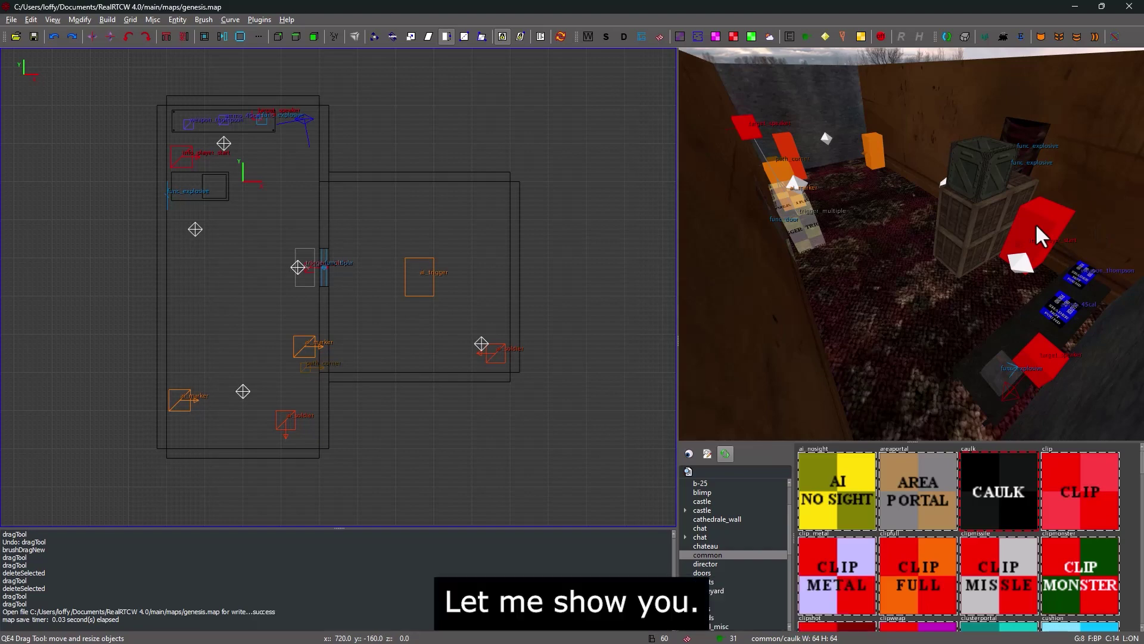
Create a caulk block about 48 × 56 × 56 units on the open floor near the side wall
right_click(961, 223)
key(w)
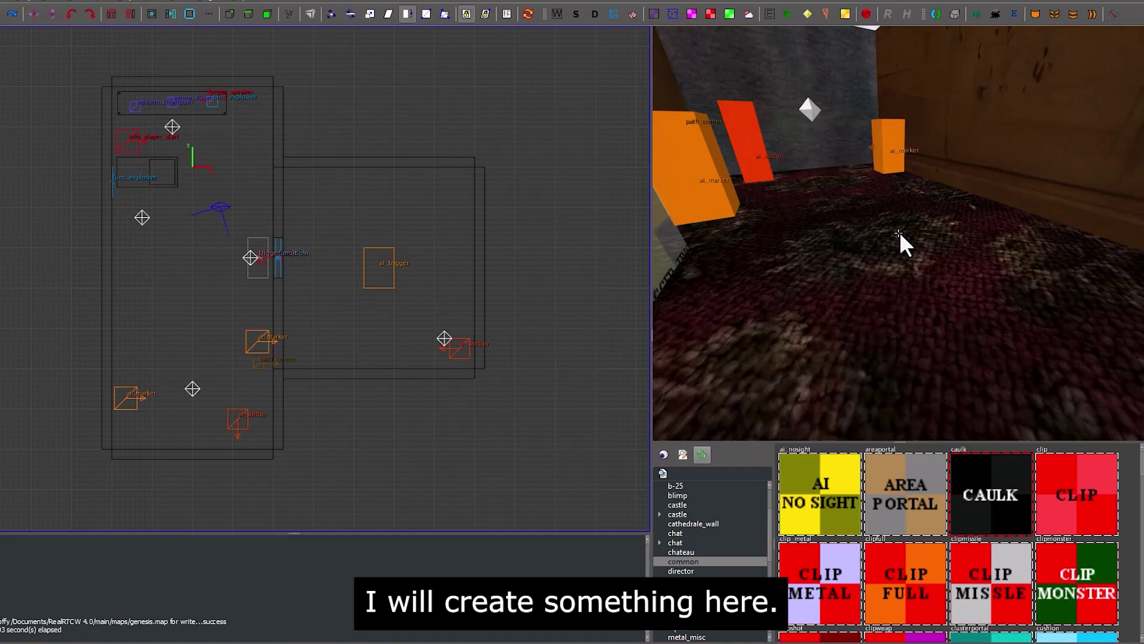
right_click(900, 233)
right_drag(268, 275, 381, 276)
scroll(292, 281, up, 2)
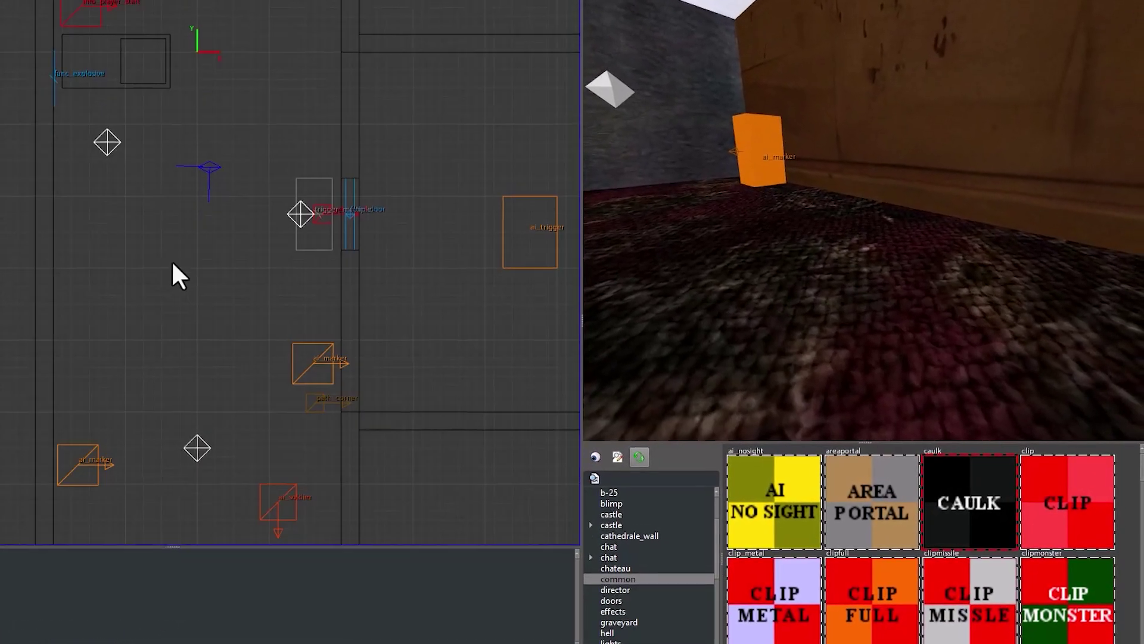
mouse_move(73, 241)
mouse_down()
mouse_move(95, 281)
mouse_move(105, 271)
mouse_up()
scroll(105, 268, down, 3)
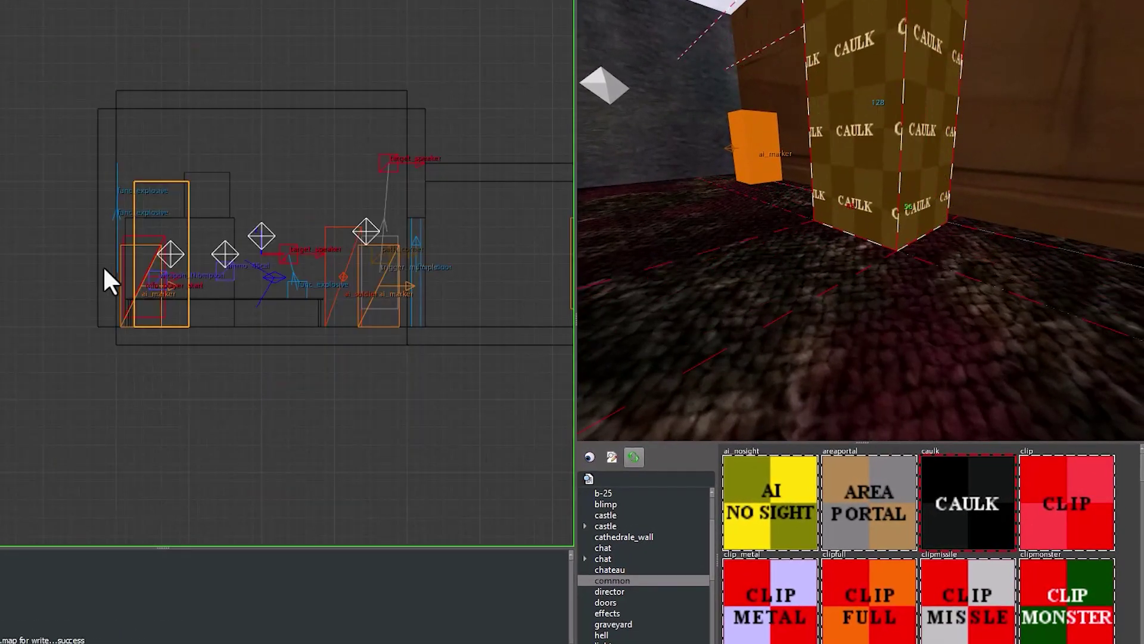
drag(146, 158, 159, 240)
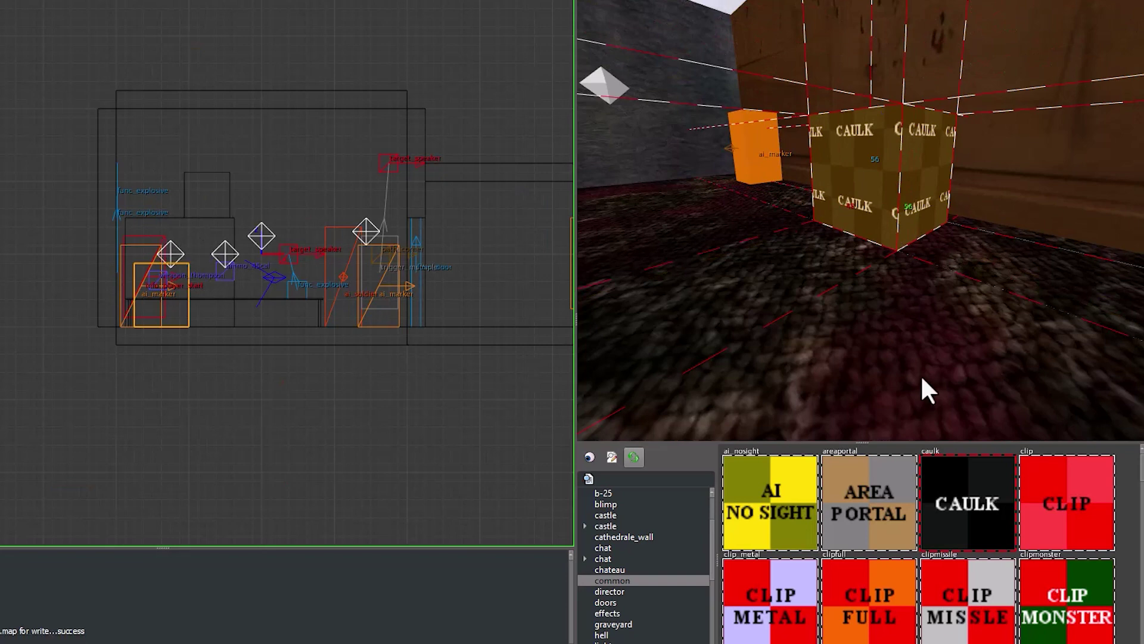
key(Escape)
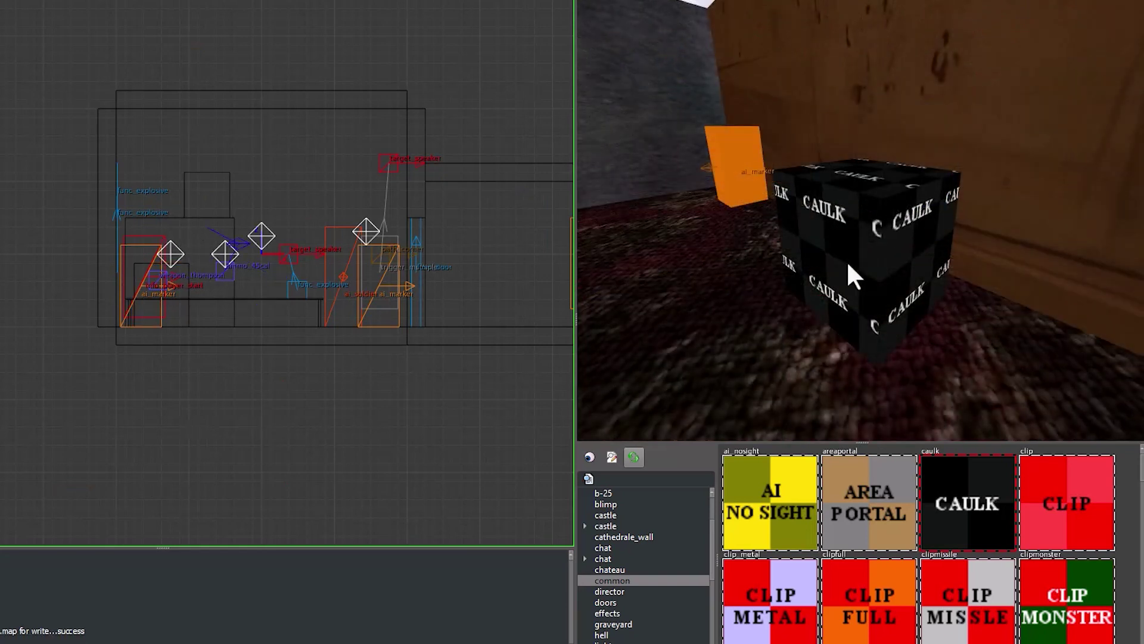
Apply the metal_misc/diamond_m03 texture to the new caulk block
shift+click(848, 265)
scroll(650, 605, down, 6)
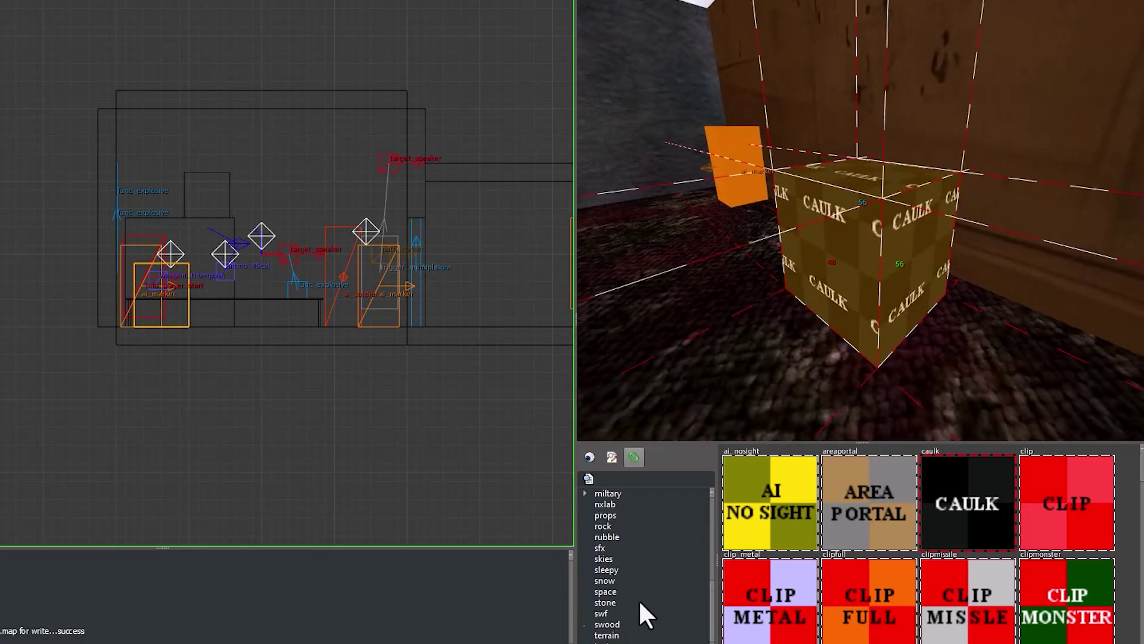
scroll(638, 599, up, 2)
click(615, 547)
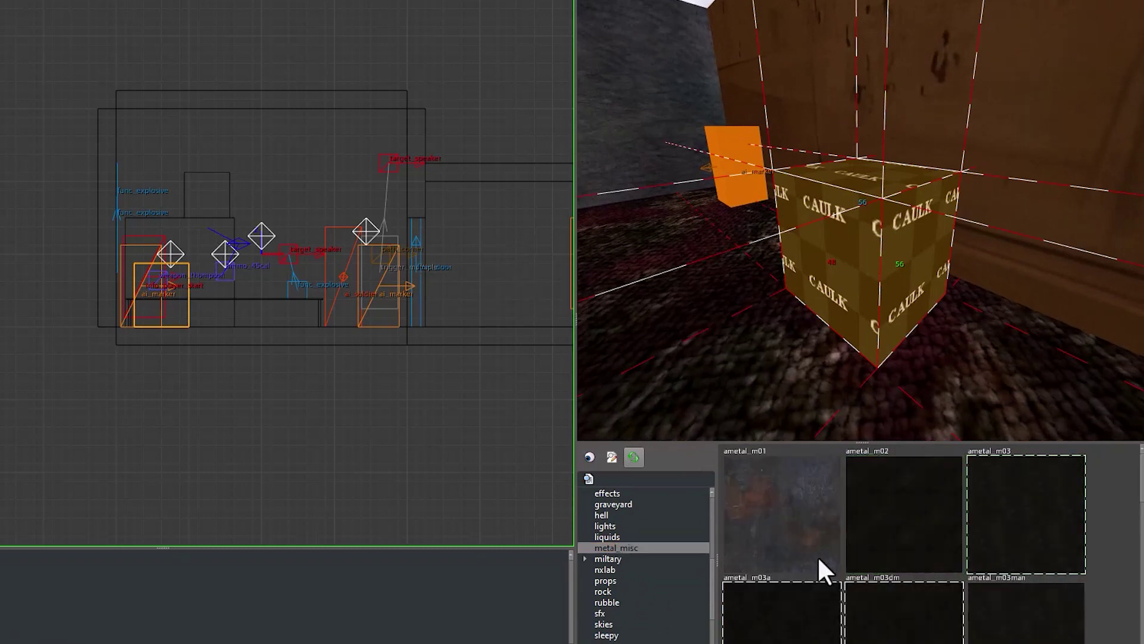
scroll(818, 559, down, 5)
scroll(816, 584, down, 2)
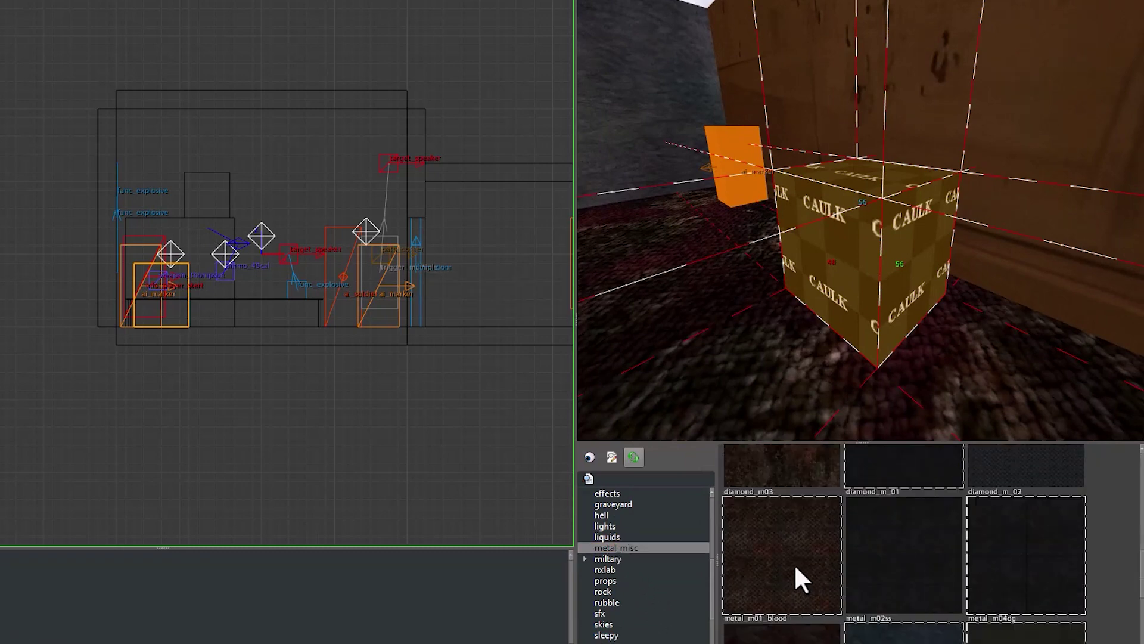
click(795, 570)
Fit the diamond_m03 texture 1 × 1 to the block's faces and deselect it
key(s)
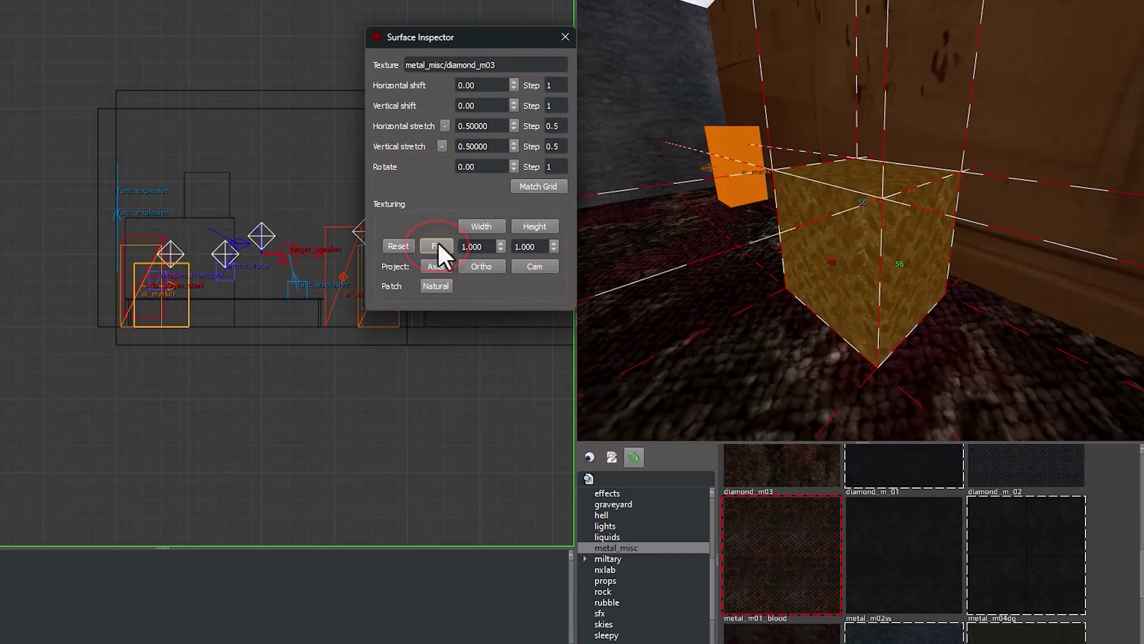
click(437, 245)
click(558, 39)
key(Escape)
Convert the metal-textured block into a script_mover entity
right_click(783, 231)
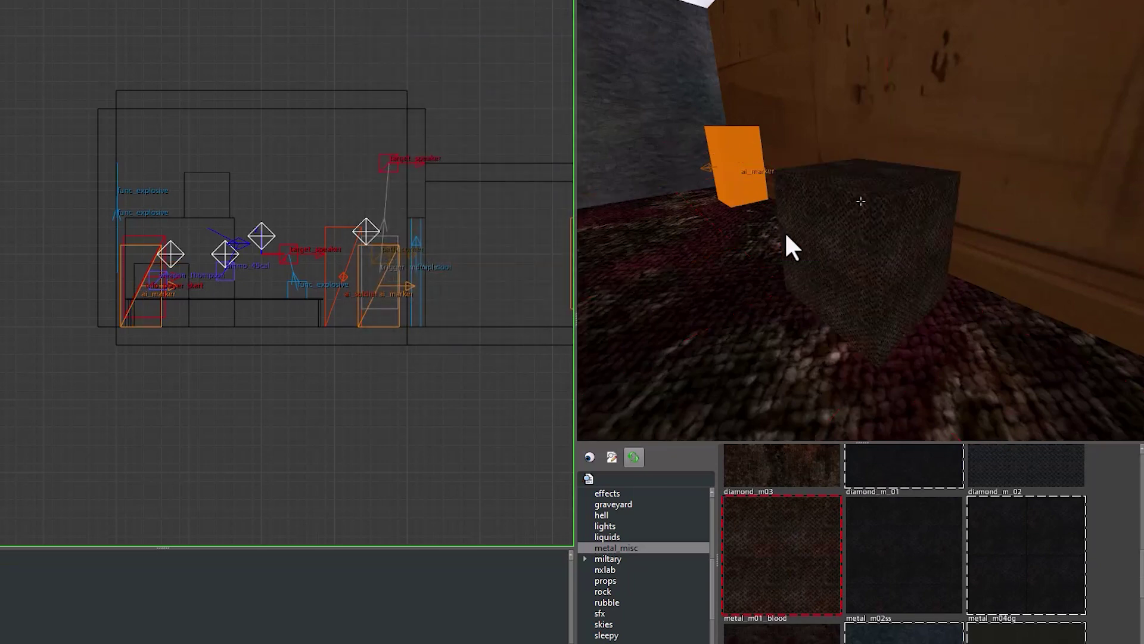
key(a)
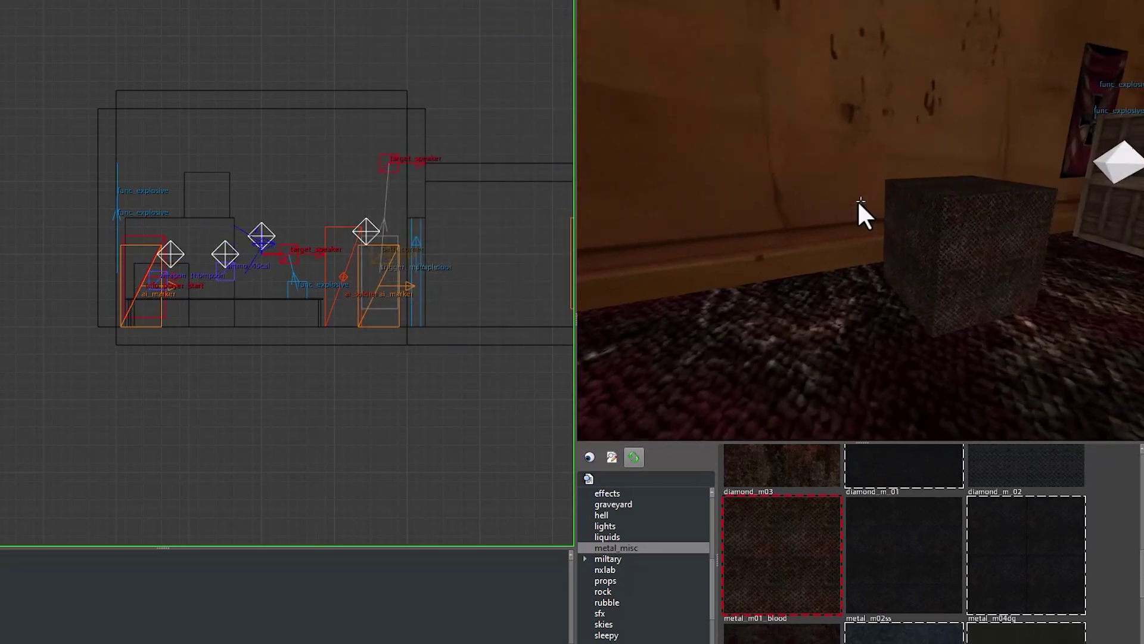
key(d)
key(s)
right_click(860, 199)
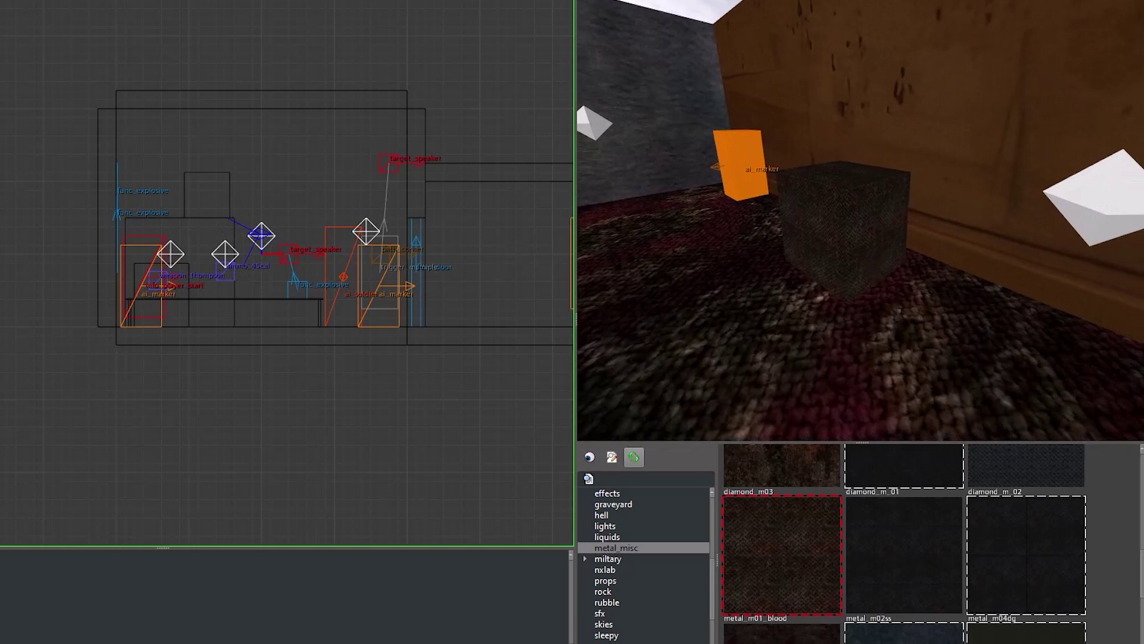
click(863, 212)
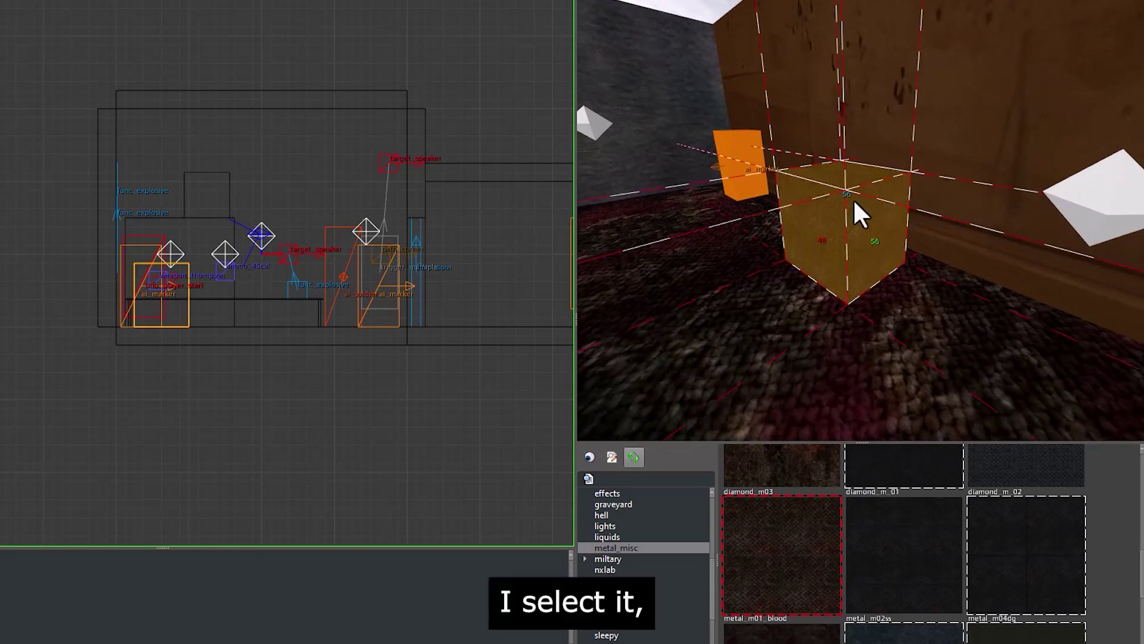
right_click(385, 35)
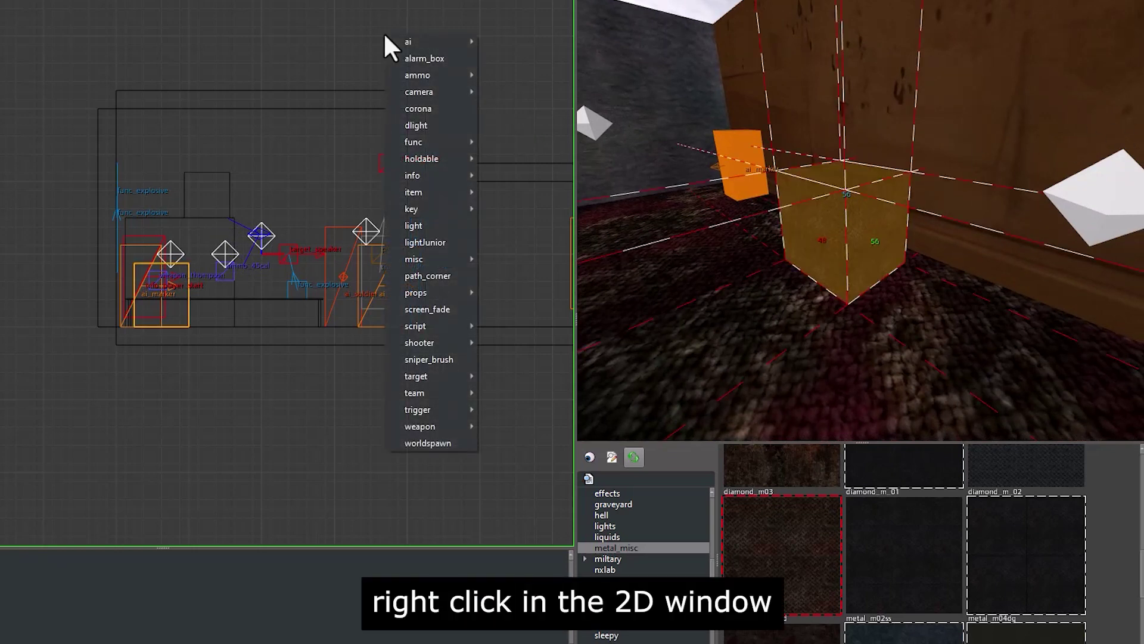
mouse_move(435, 326)
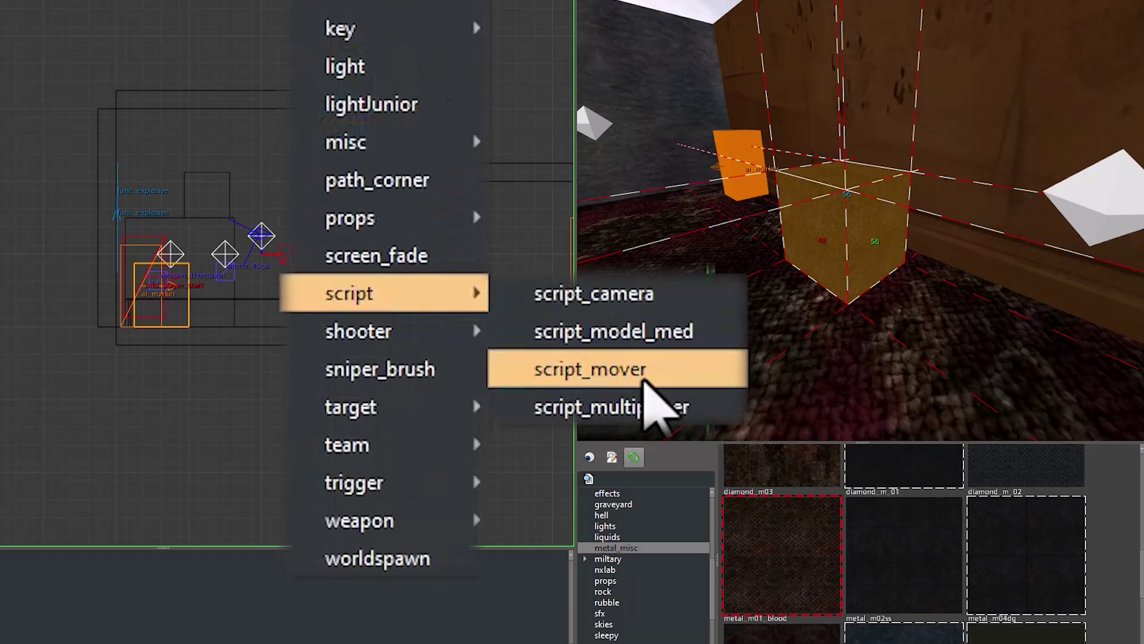
click(645, 386)
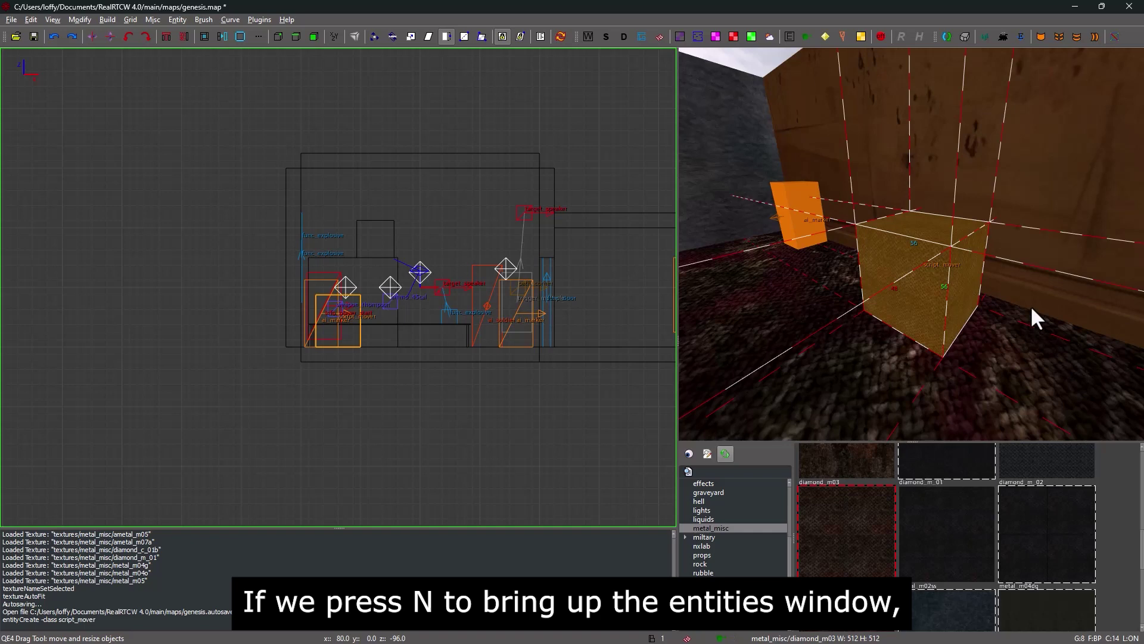
Add the key targetname with the value myfirstscriptmover to the script_mover entity
key(n)
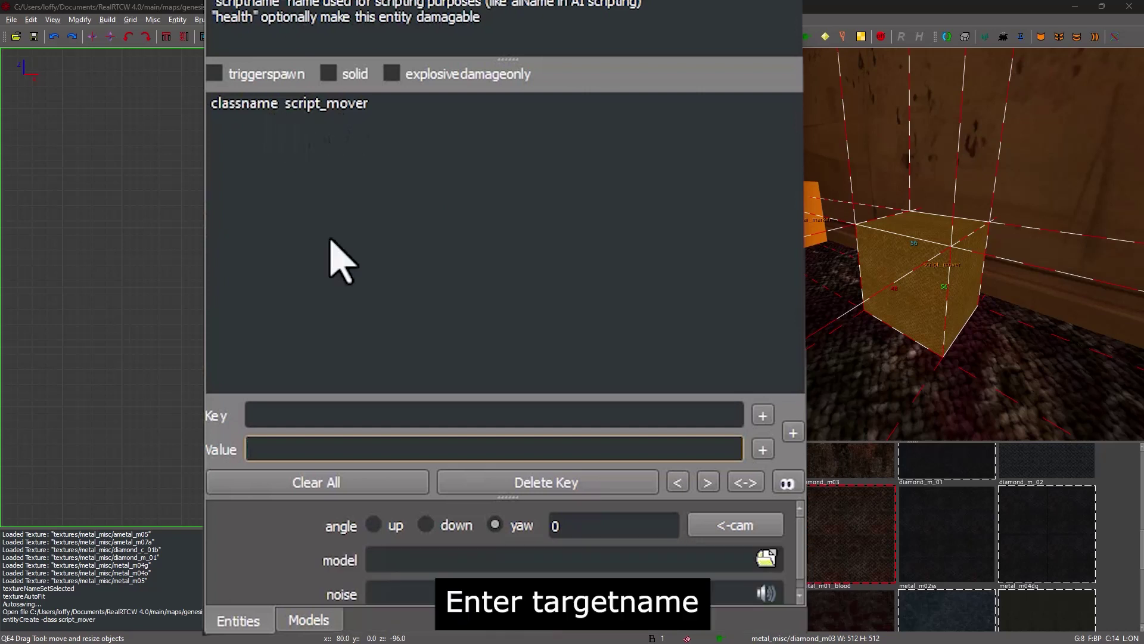
click(290, 414)
text(targetname)
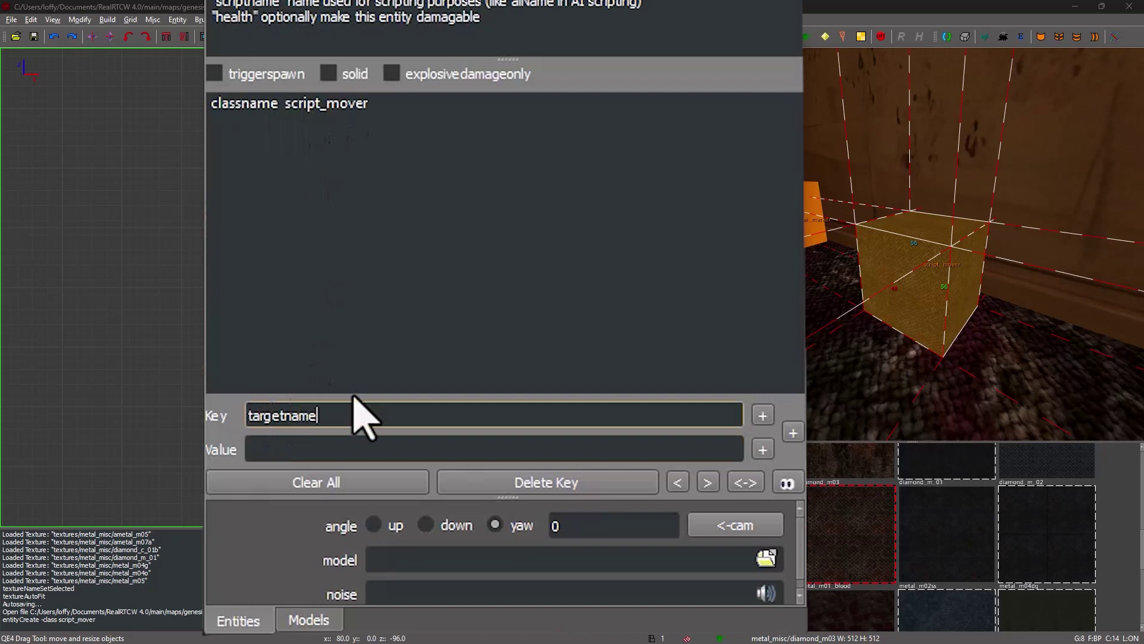
key(Tab)
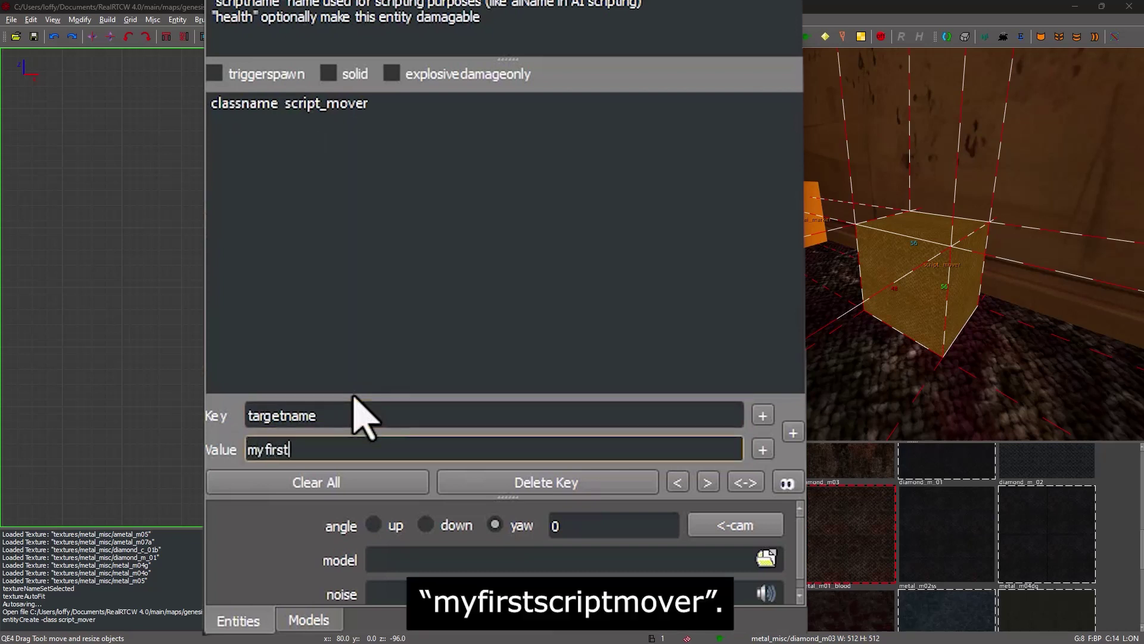
text(myfirstscriptmover)
key(Return)
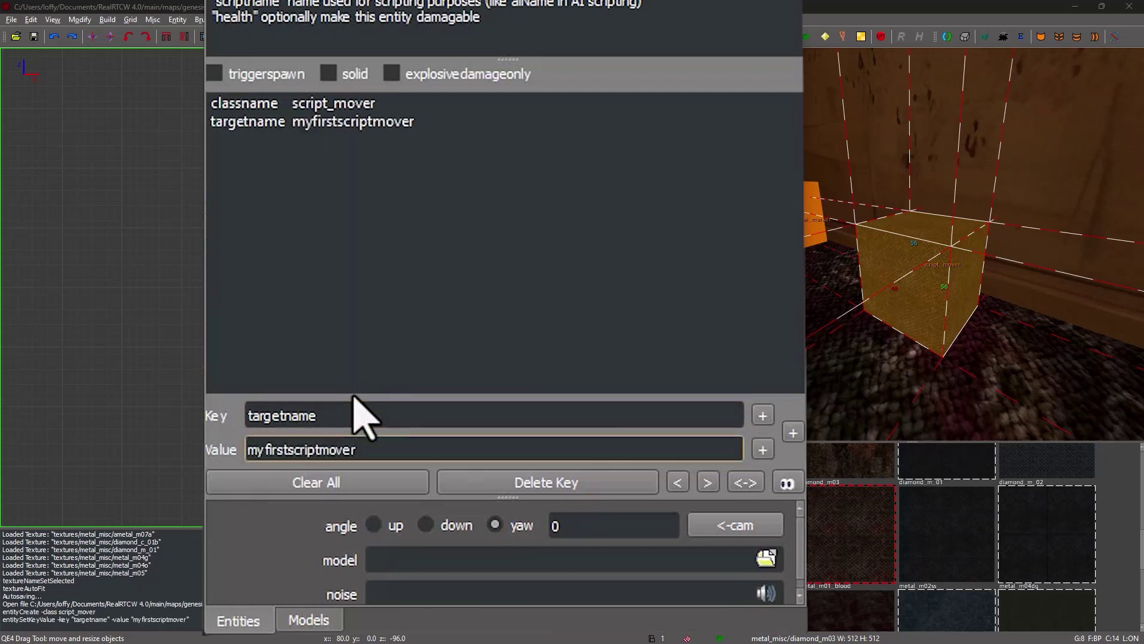
Add the key scriptname with the value myfirstscriptmover to the script_mover entity
double_click(347, 415)
text(scr)
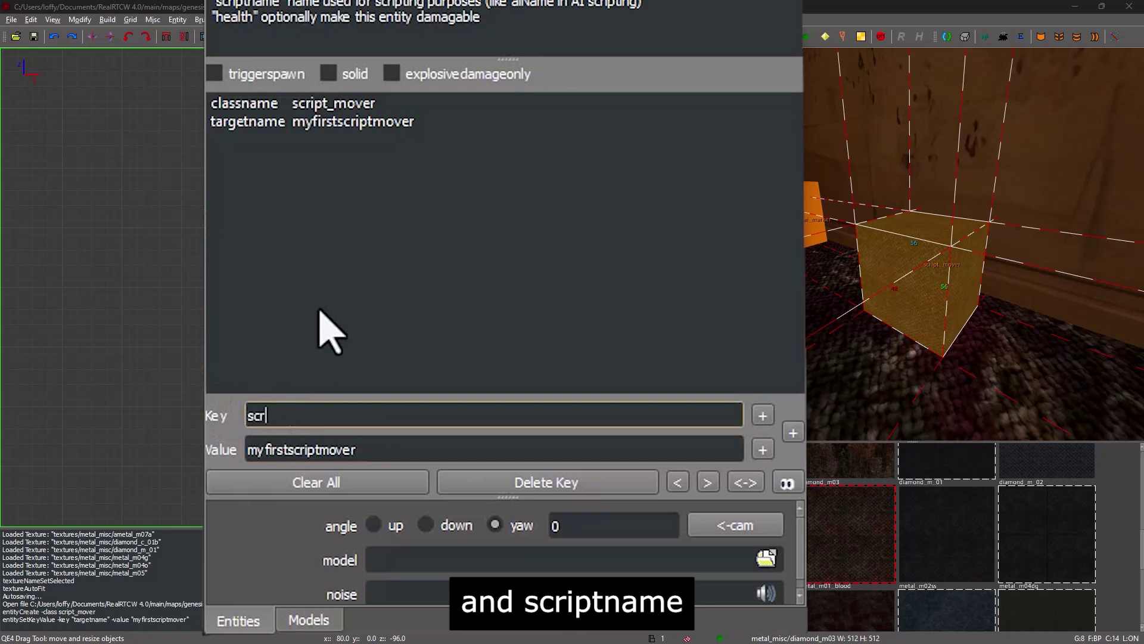
text(iptname)
key(Tab)
key(Return)
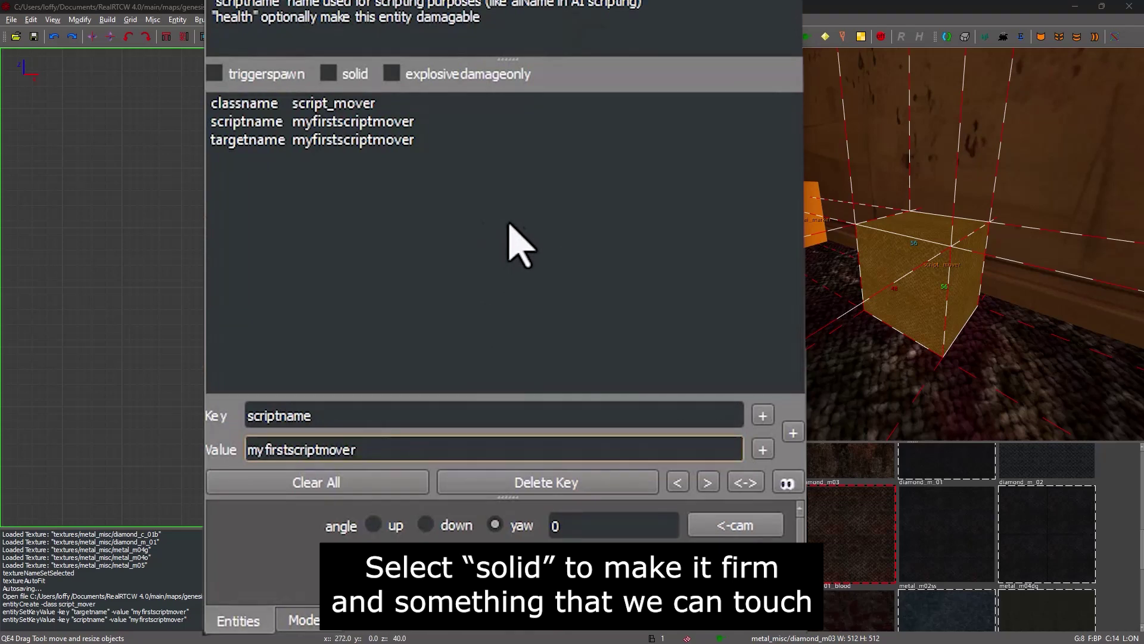
Enable the solid flag on the script_mover, close its entity properties and deselect it
click(329, 74)
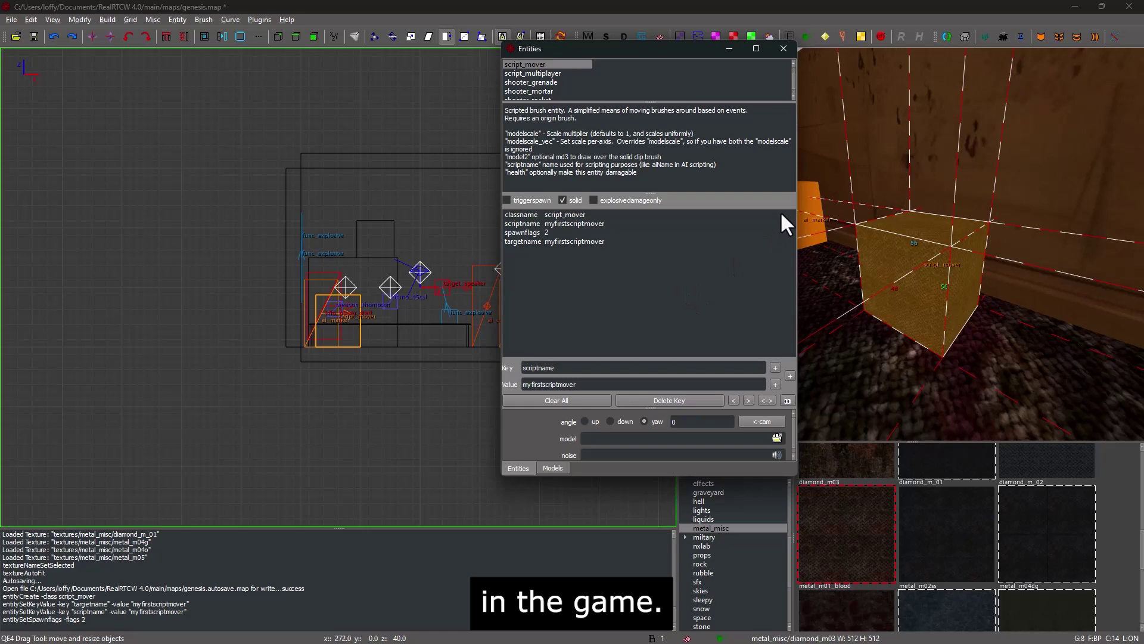
click(784, 55)
key(Escape)
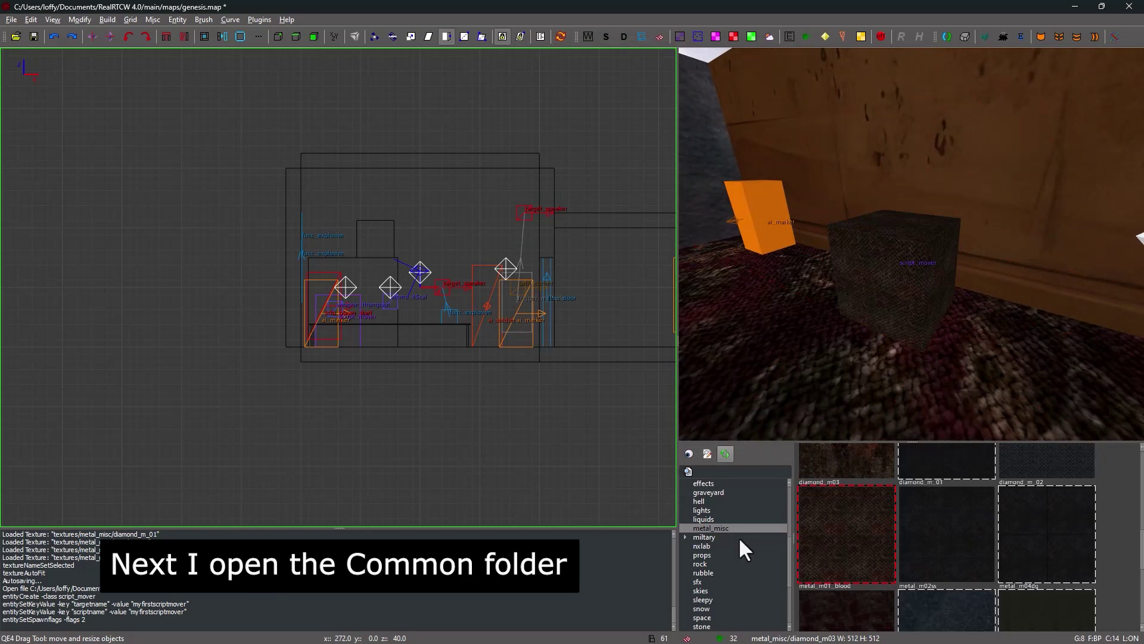
Choose the origin texture from the common texture folder for the next brush
scroll(733, 530, up, 5)
click(722, 608)
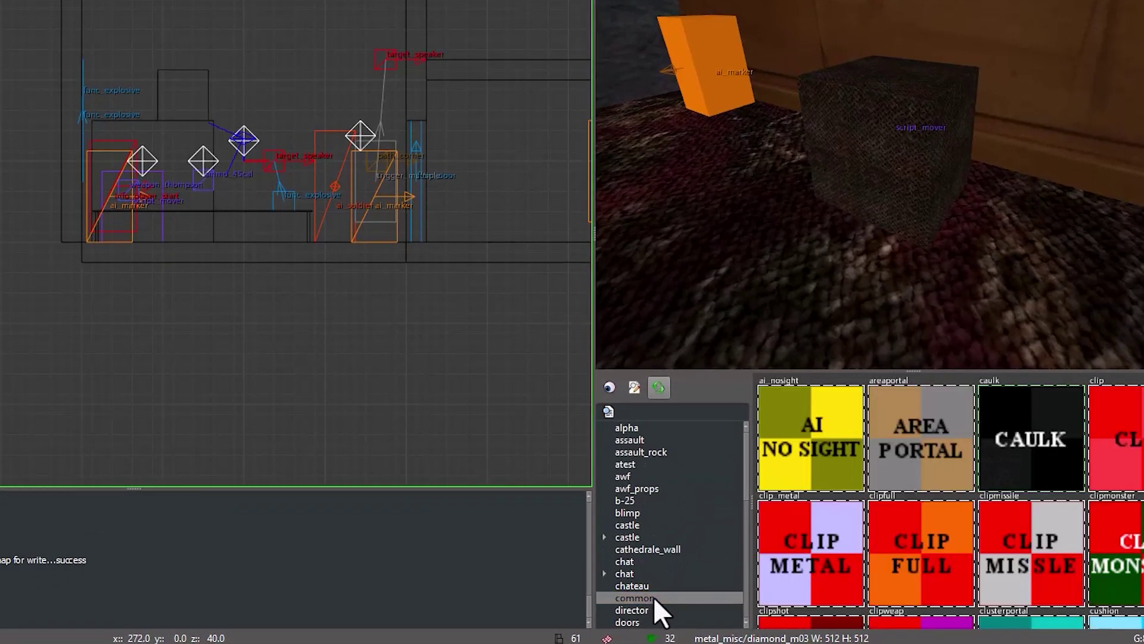
scroll(868, 548, down, 7)
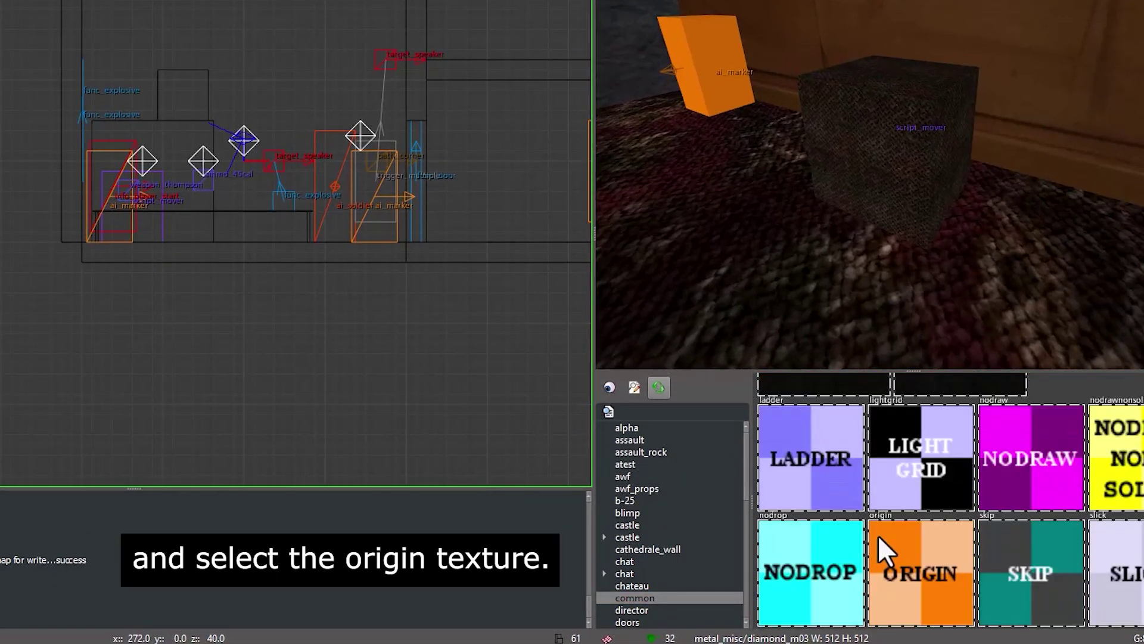
scroll(878, 535, down, 1)
click(933, 520)
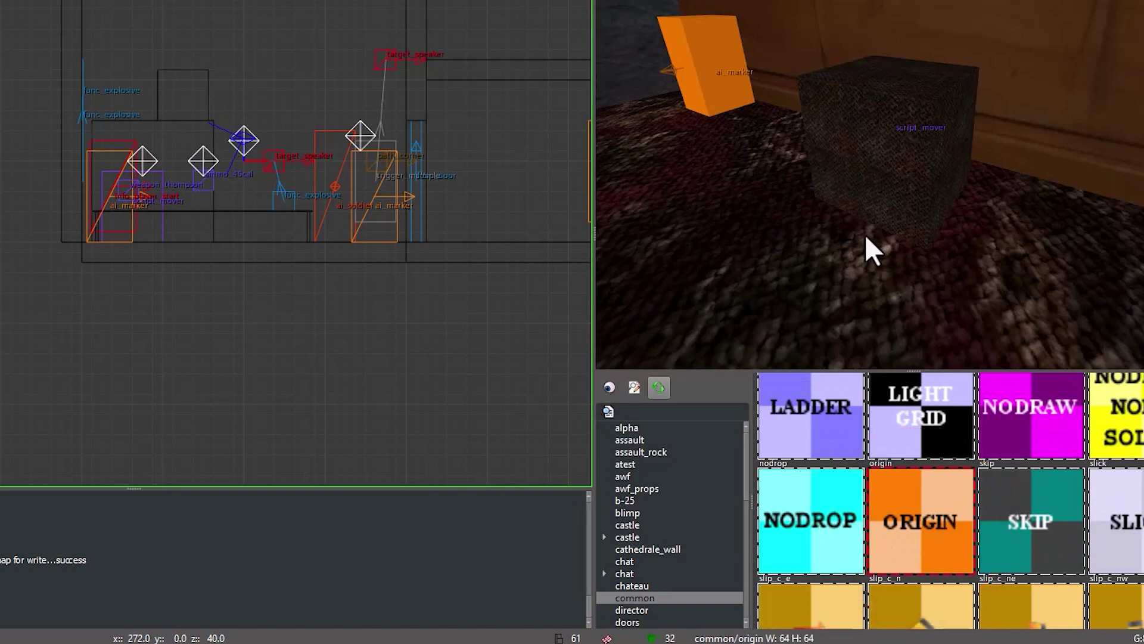
Draw a small origin-textured cube about 16 units per side beside the script_mover block and deselect it
drag(232, 143, 254, 167)
key(ctrl+Tab)
key(ctrl+Tab)
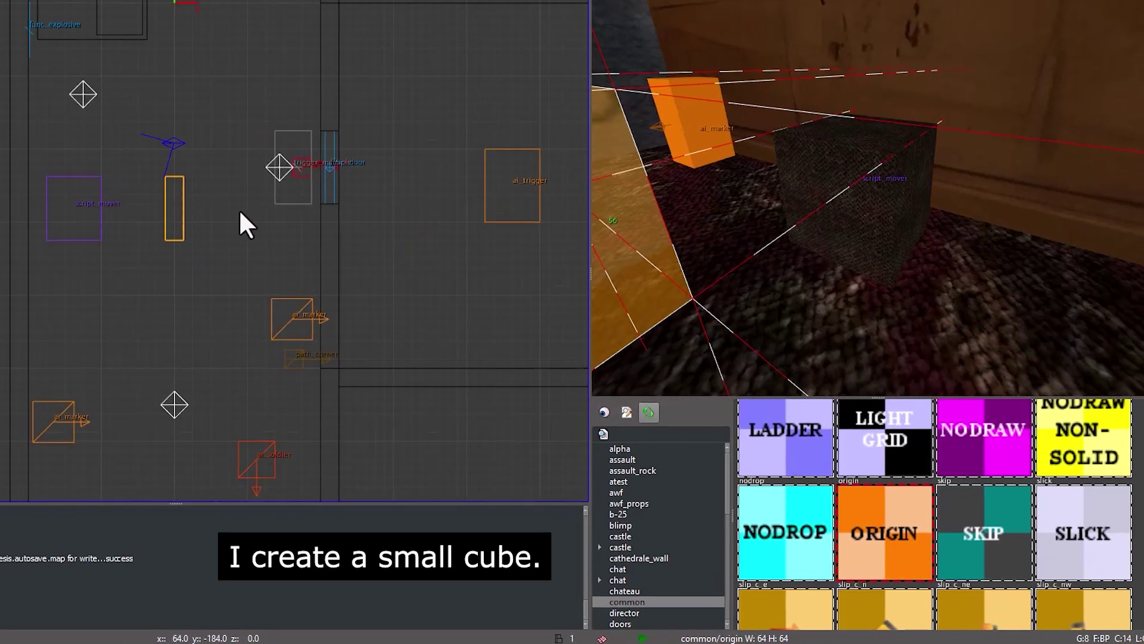
drag(173, 208, 137, 210)
mouse_move(134, 253)
mouse_down()
mouse_move(136, 207)
mouse_move(154, 206)
mouse_move(165, 227)
mouse_move(154, 227)
mouse_up()
key(ctrl+Tab)
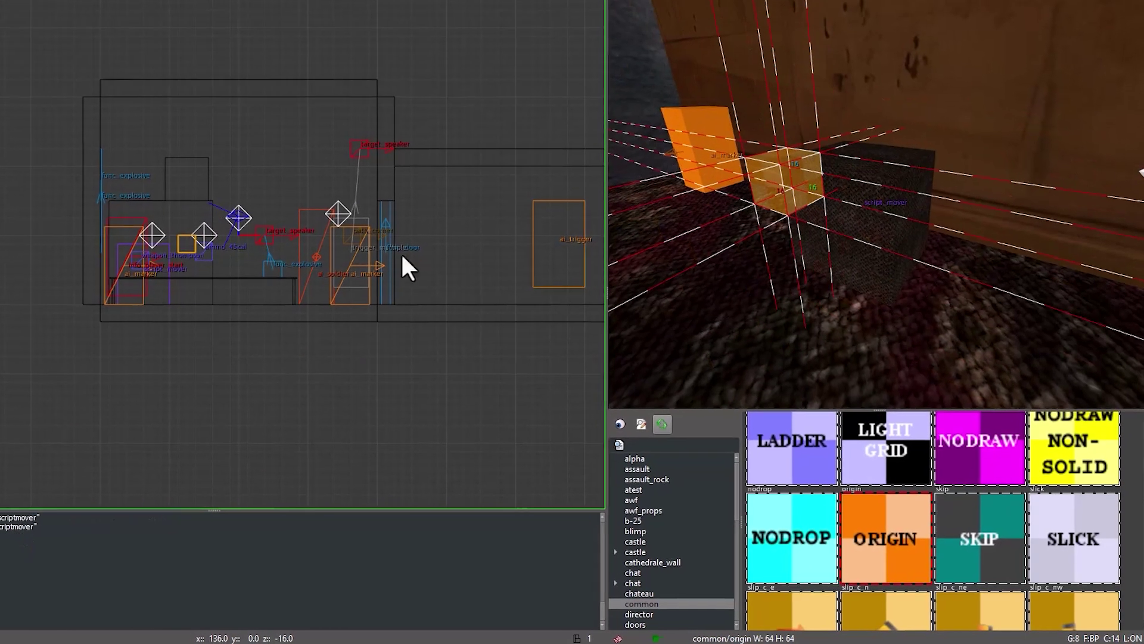
key(Escape)
Examine the origin cube from several angles, check which entity it belongs to, and deselect everything
right_click(876, 183)
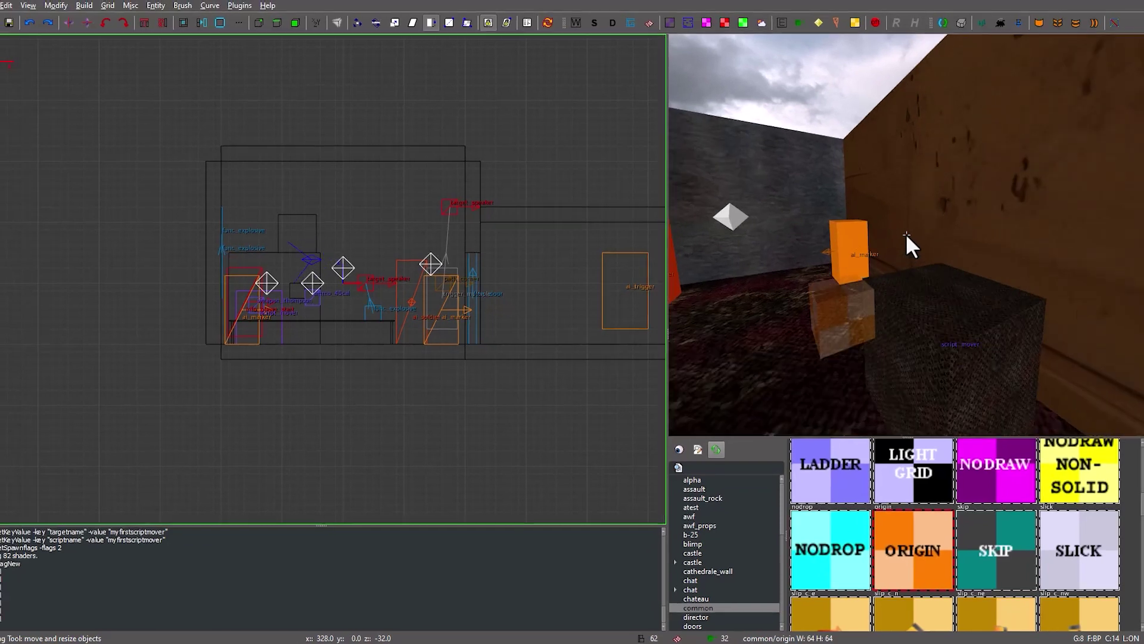
key(a)
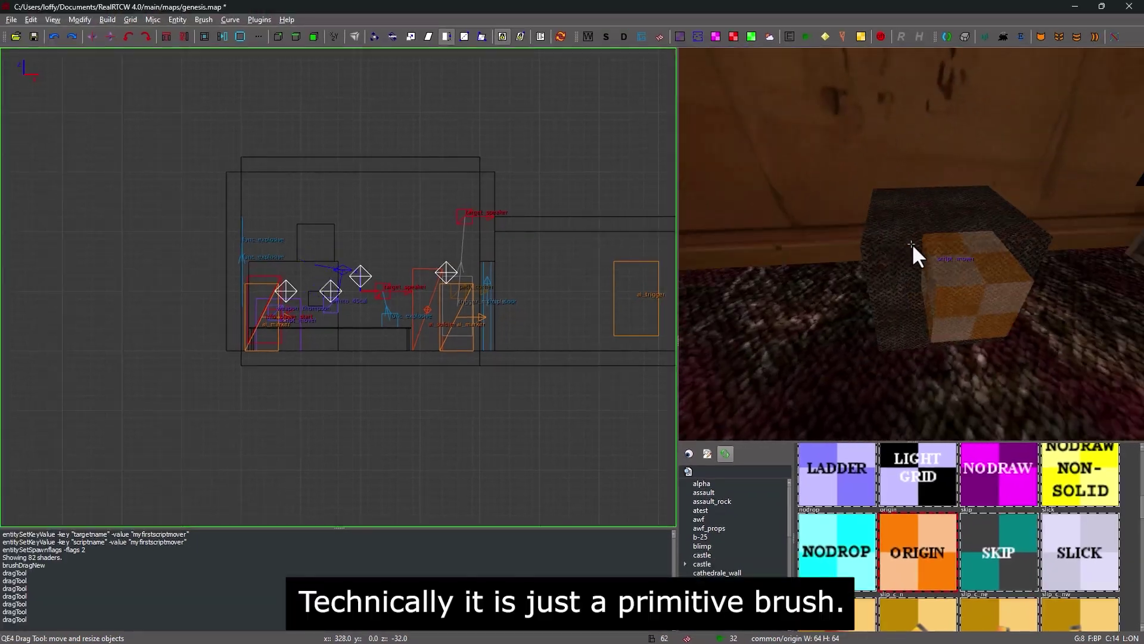
key(s)
key(d)
key(d)
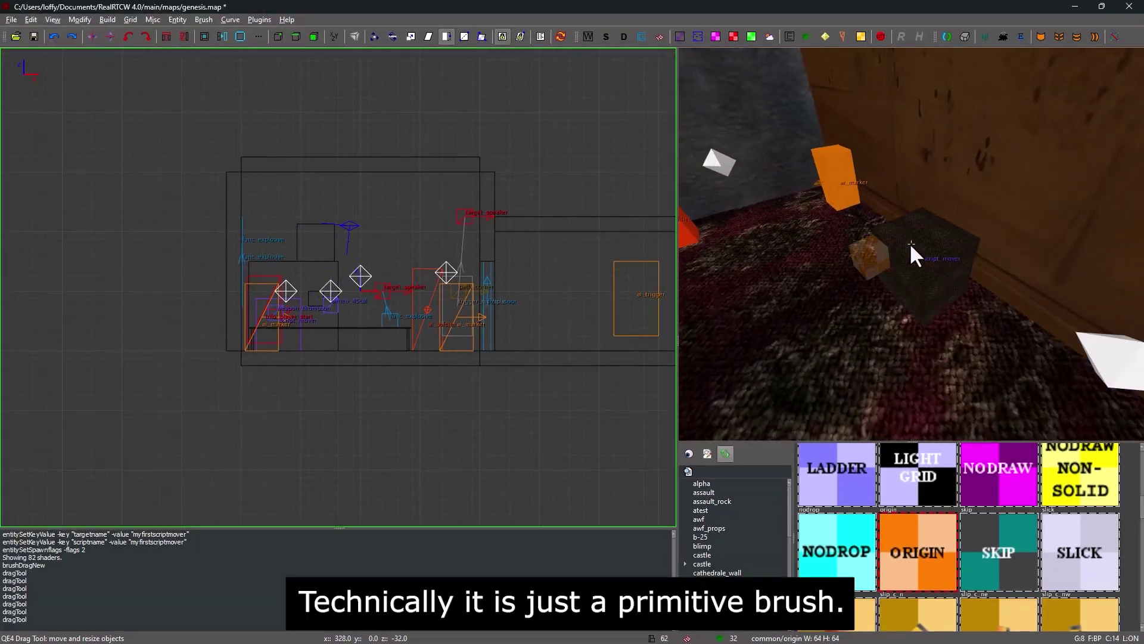
key(s)
key(w)
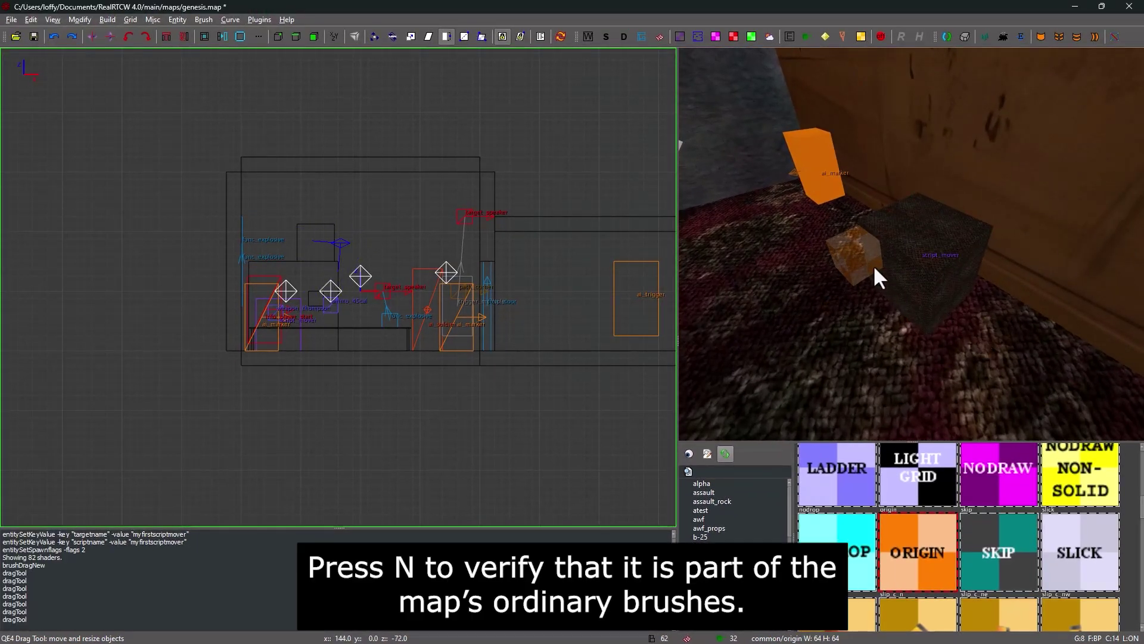
shift+click(874, 268)
key(n)
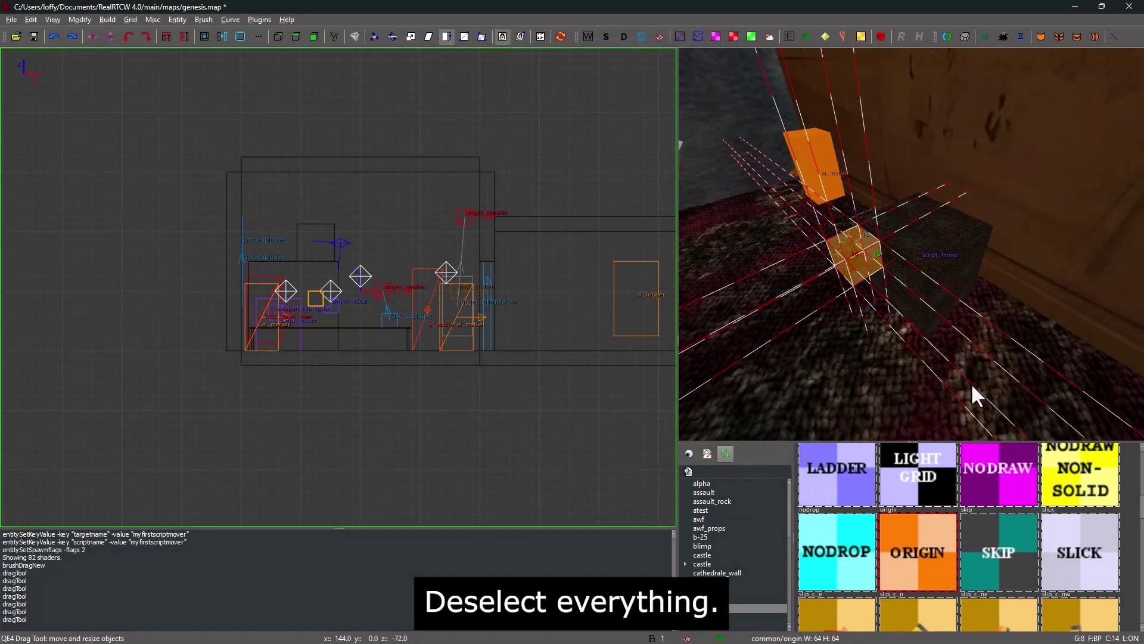
key(Escape)
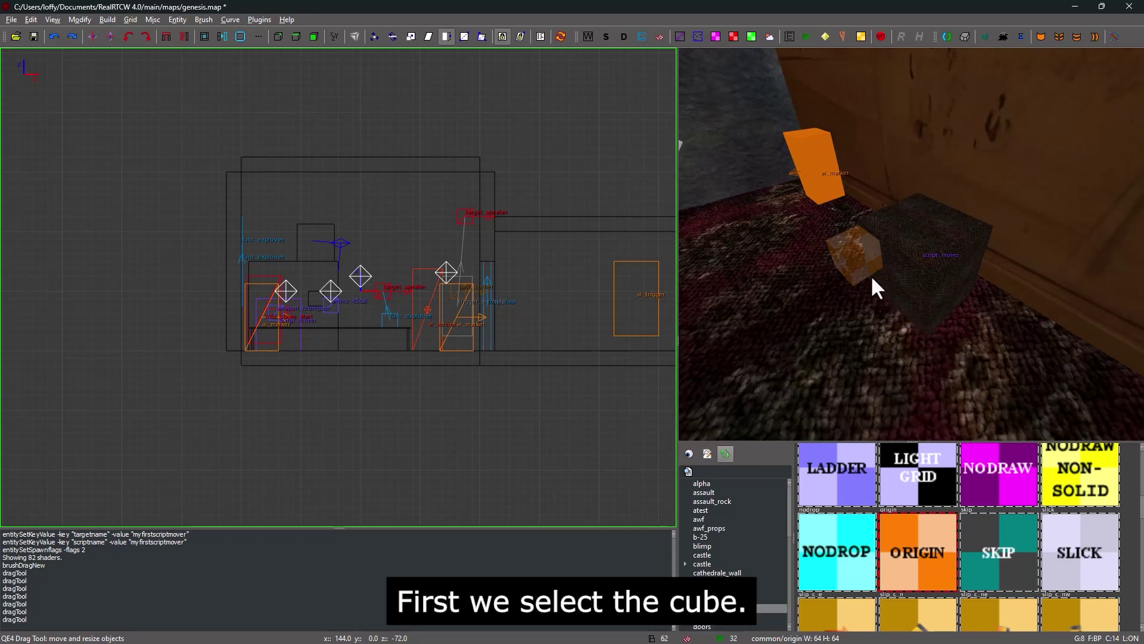
Move the small origin cube into the script_mover entity with Move Primitives to Entity and deselect everything
shift+click(855, 263)
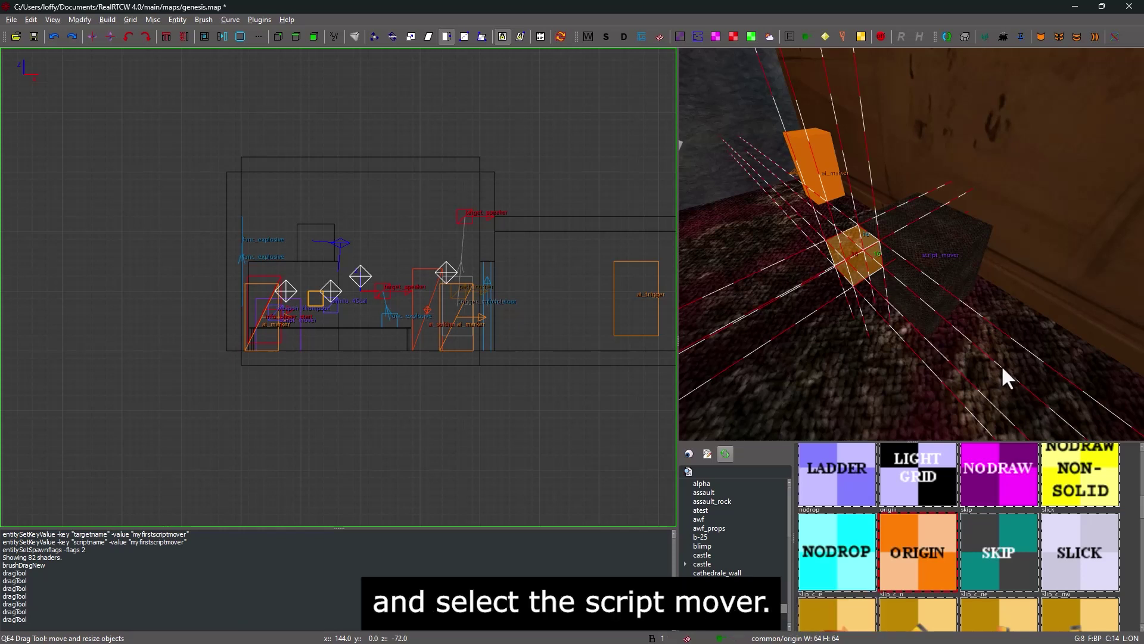
shift+click(943, 236)
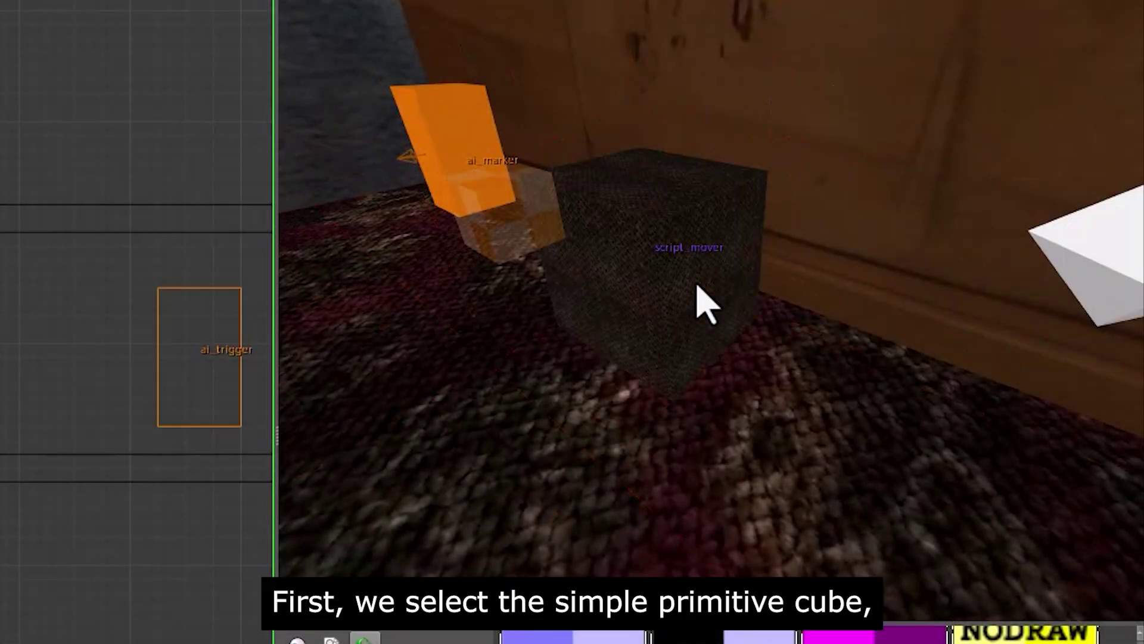
shift+click(512, 216)
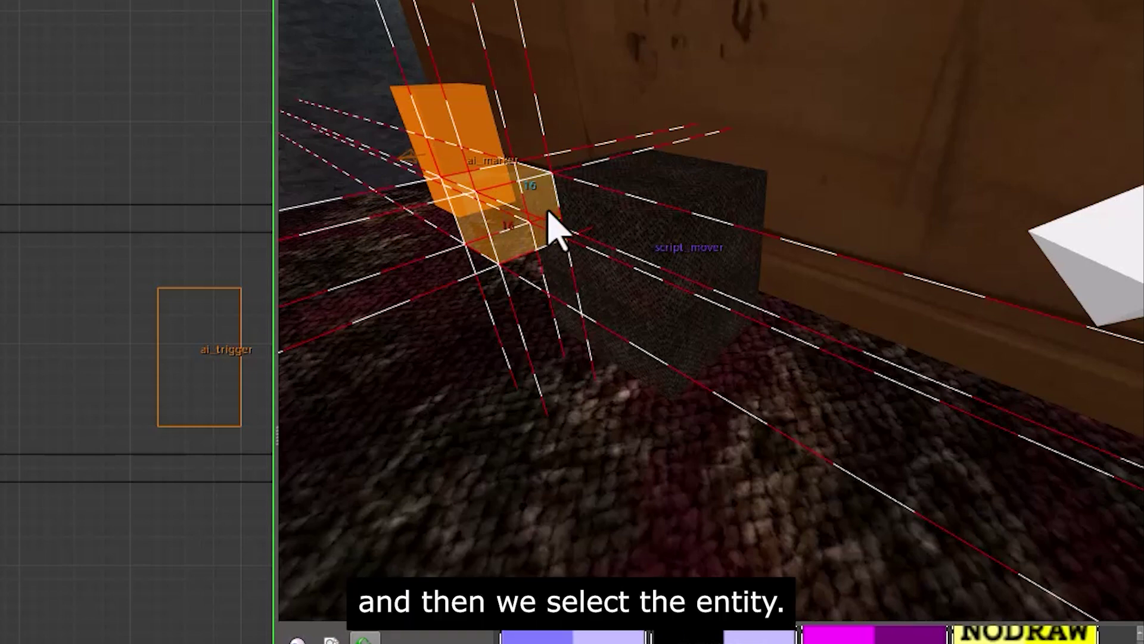
shift+click(633, 218)
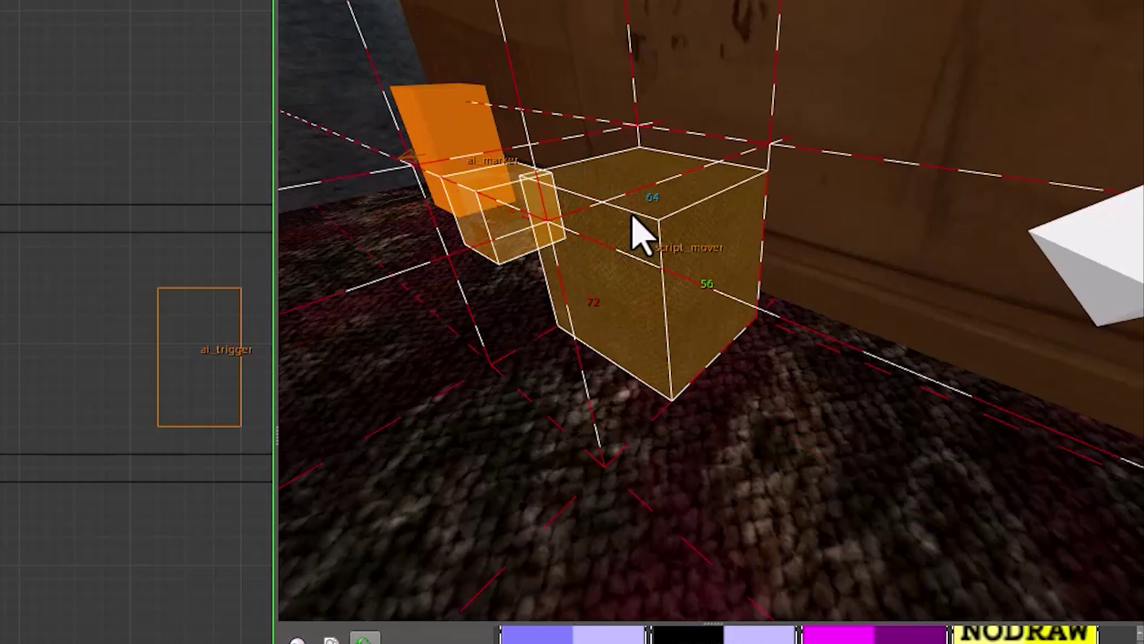
right_click(711, 254)
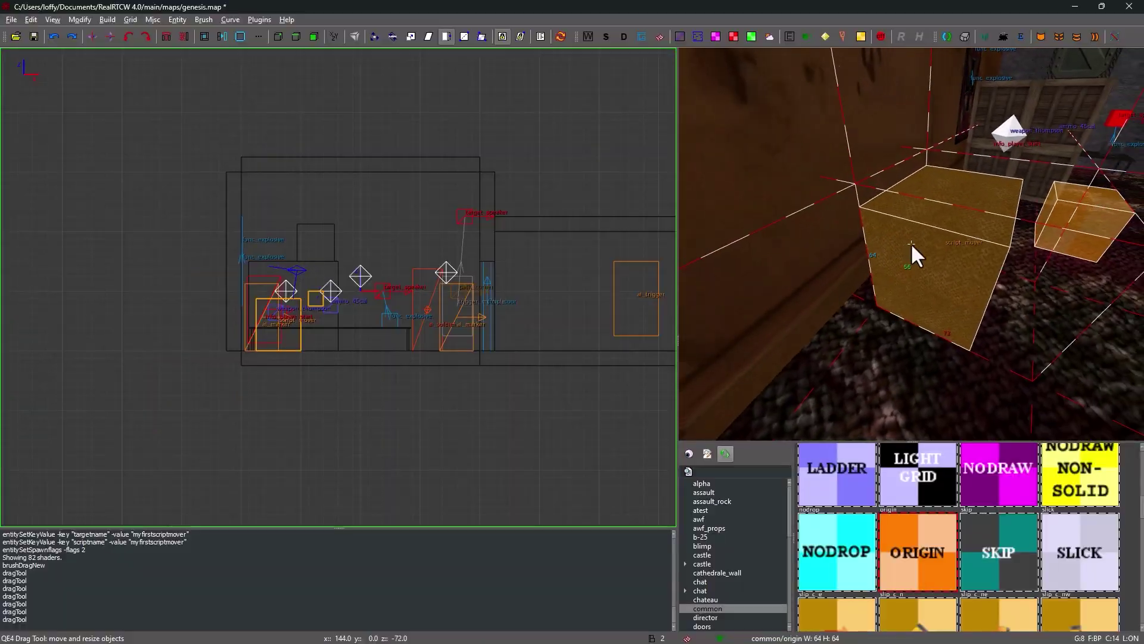
key(d)
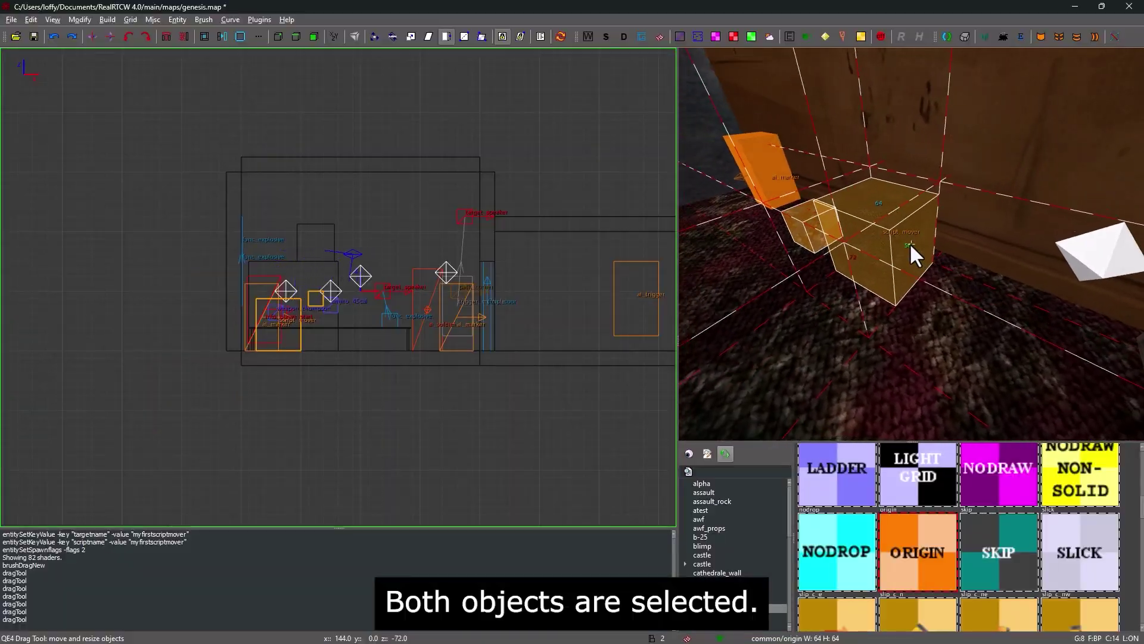
right_click(910, 242)
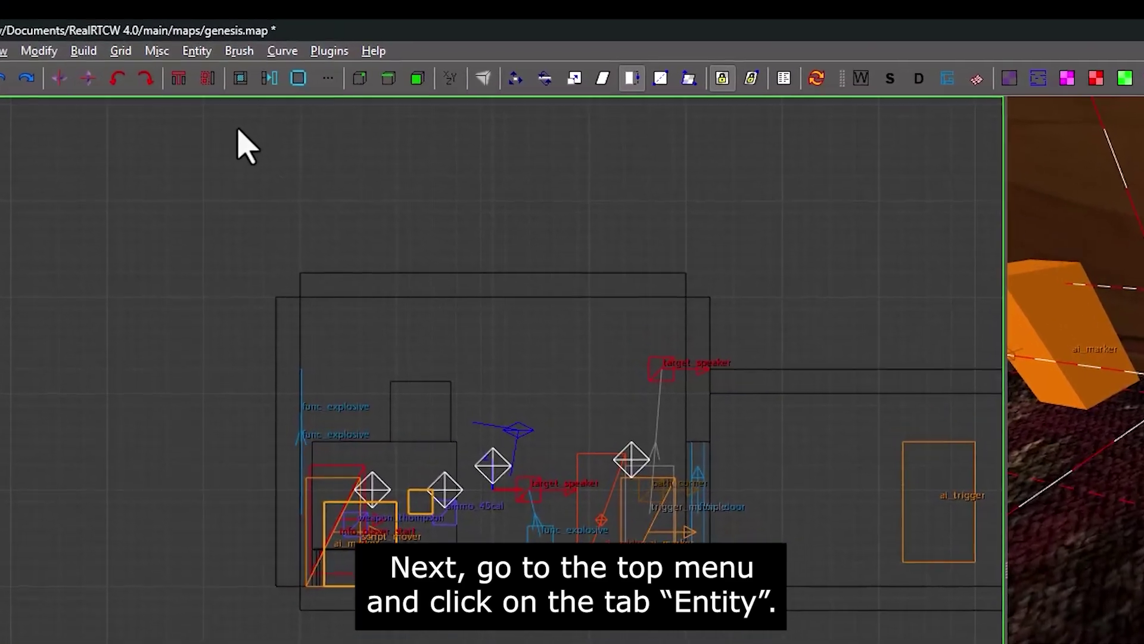
click(197, 51)
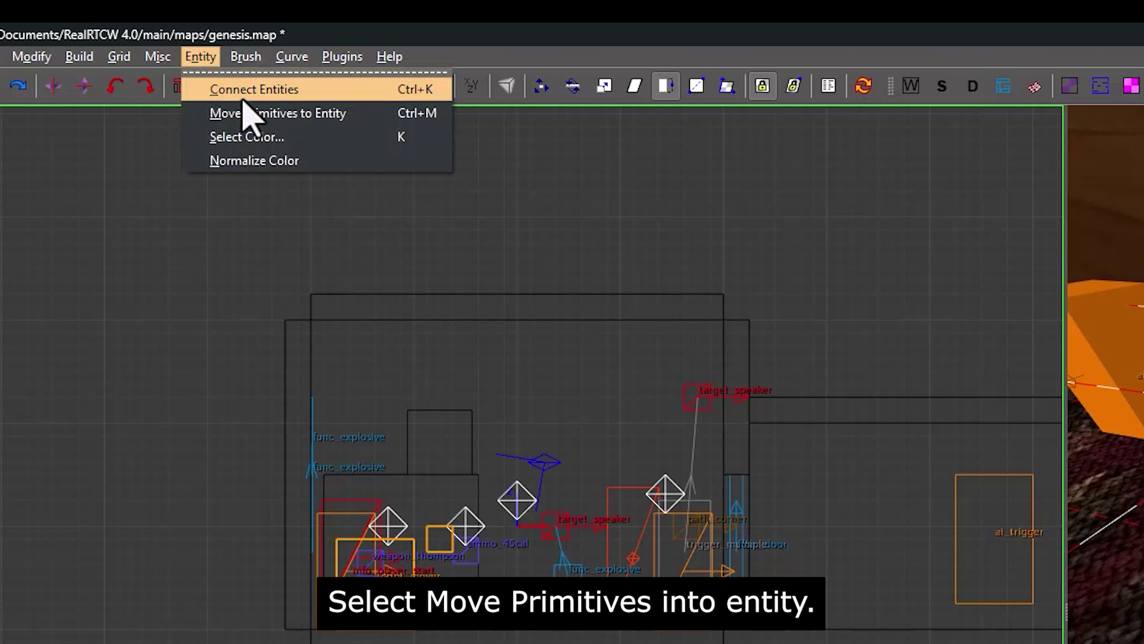
click(361, 115)
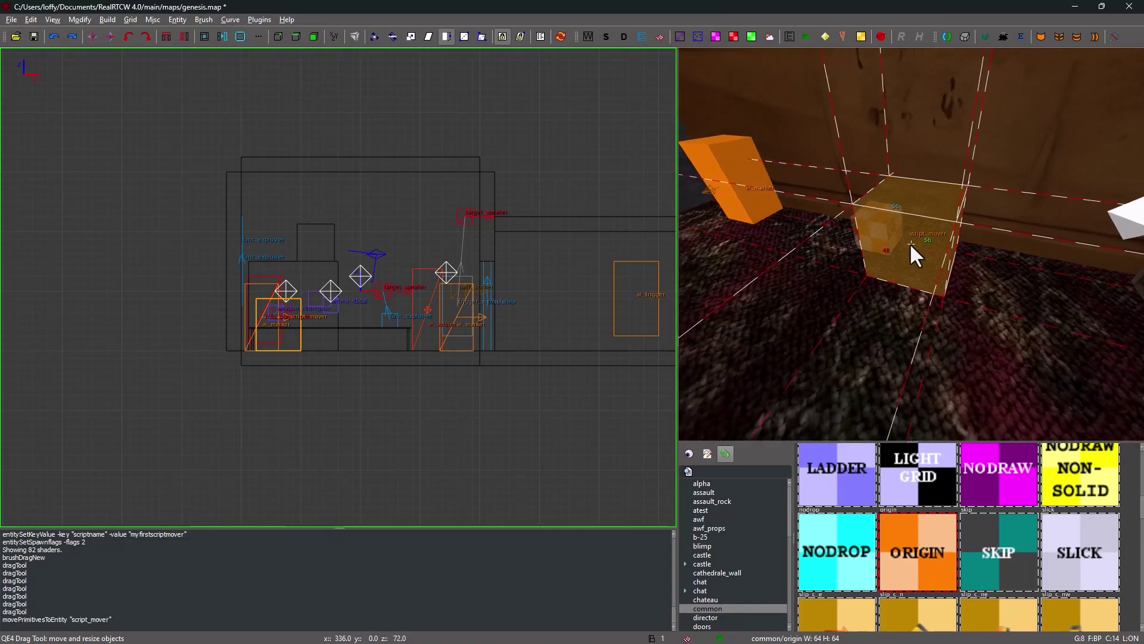
key(d)
right_click(910, 243)
key(Escape)
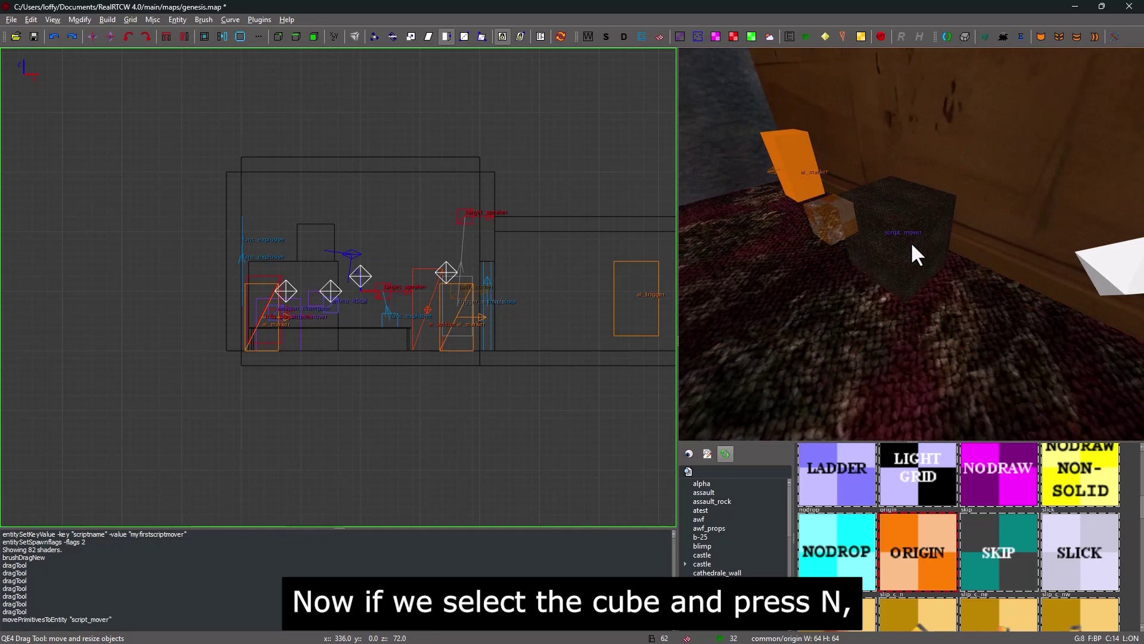
Check the entity properties of the origin cube to see which entity it belongs to, close them and deselect it
shift+click(830, 227)
key(n)
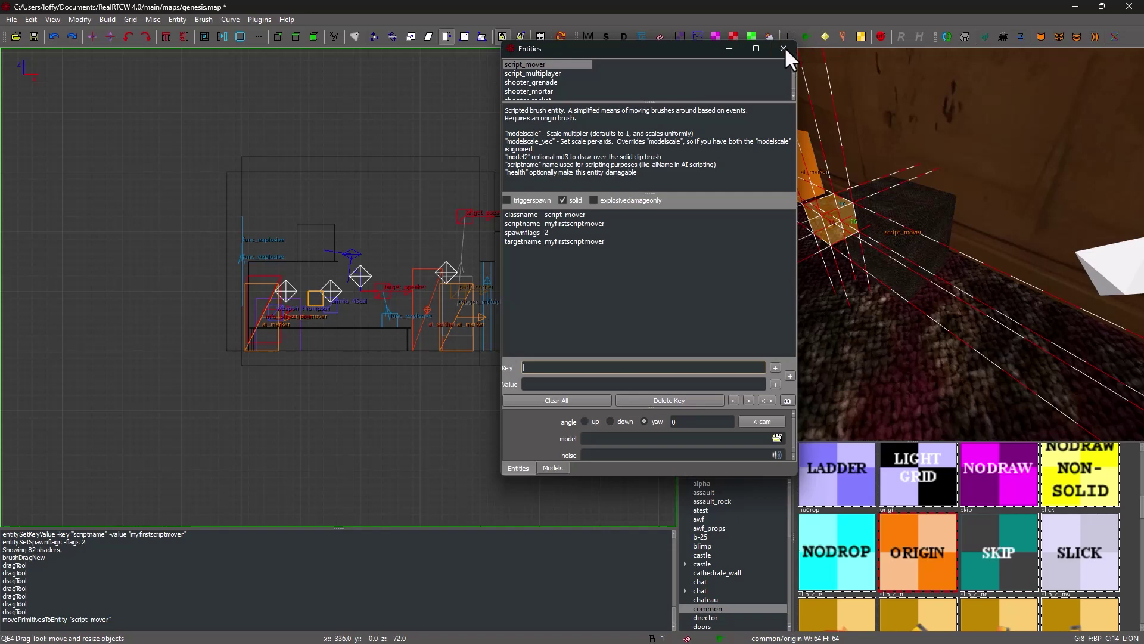
click(784, 48)
key(Escape)
Create a path_corner entity in the top-down 2D view and position it in the open floor area below the script_mover
right_click(950, 296)
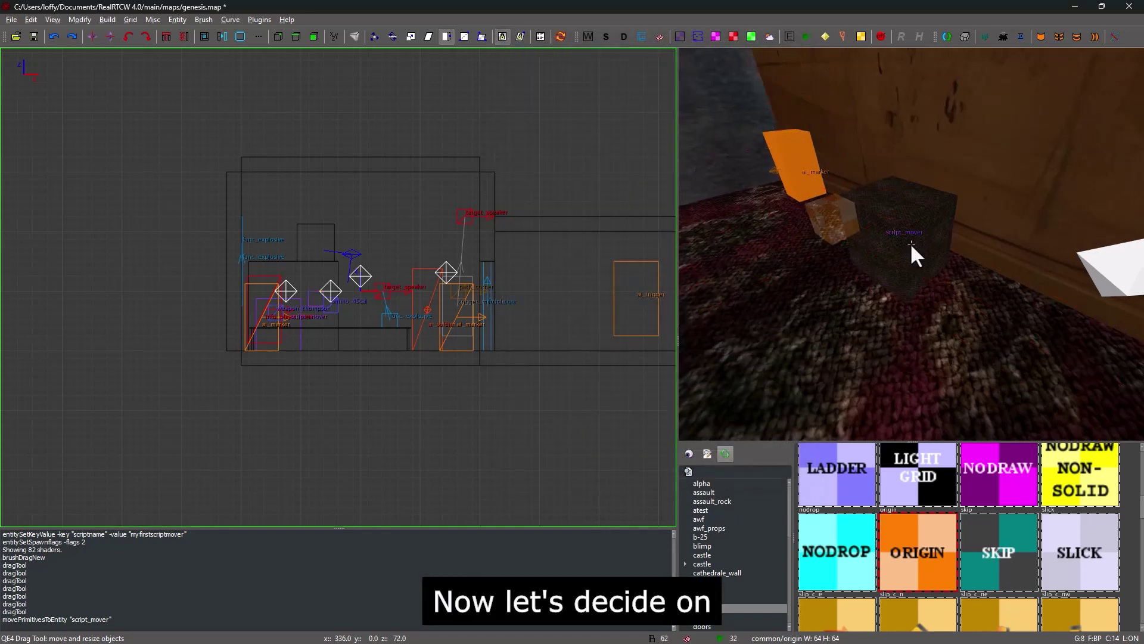
key(s)
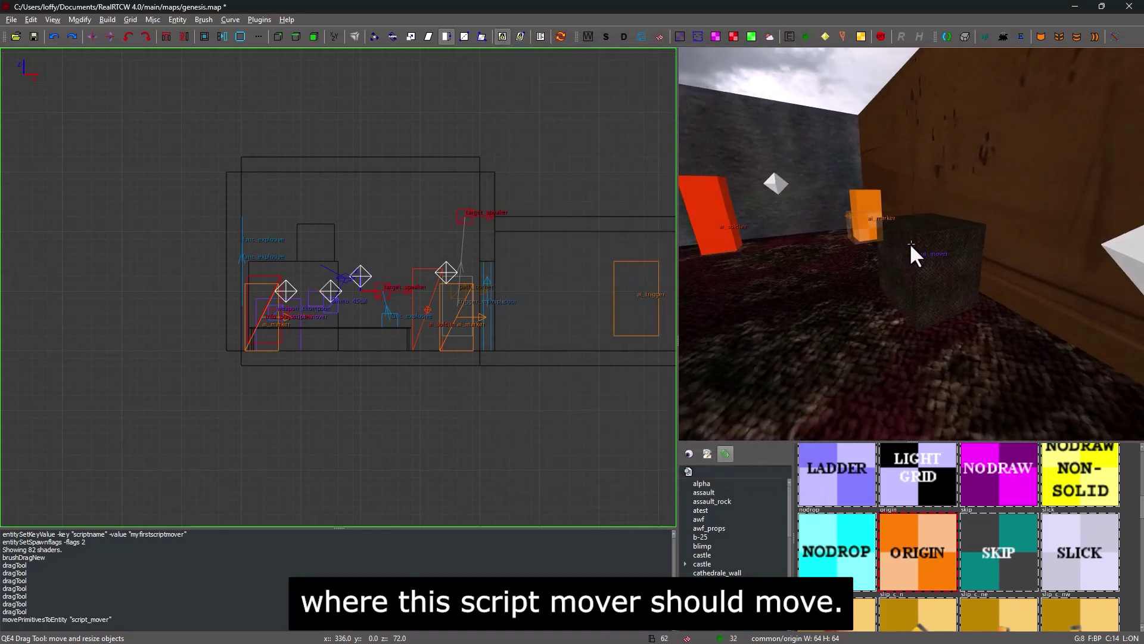
key(w)
right_click(910, 242)
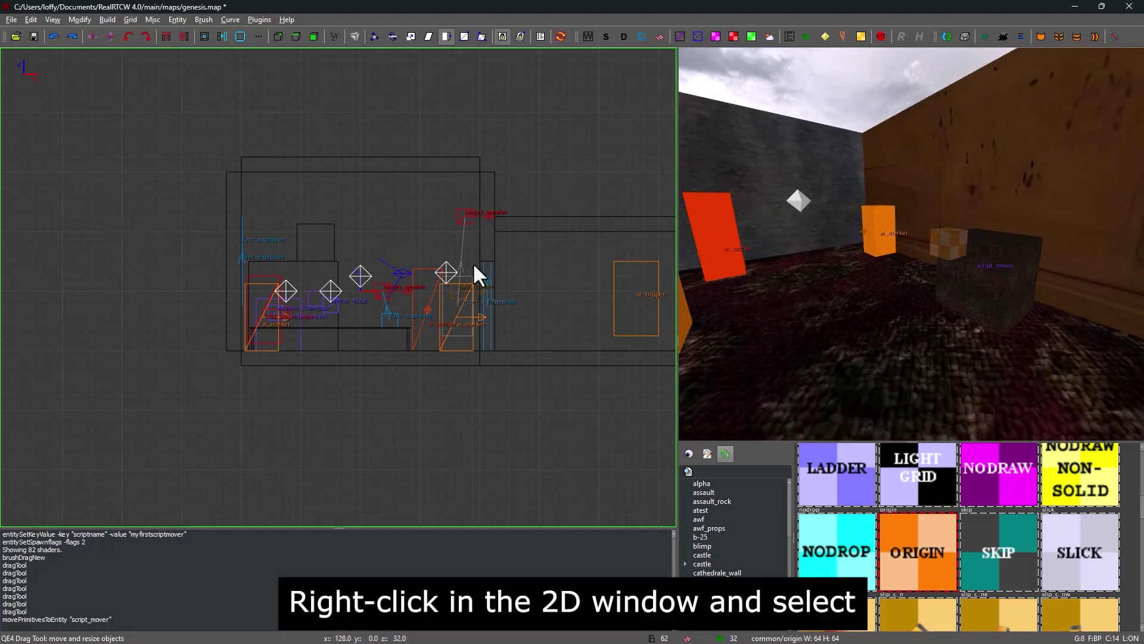
key(ctrl+Tab)
right_drag(406, 284, 380, 306)
right_click(343, 277)
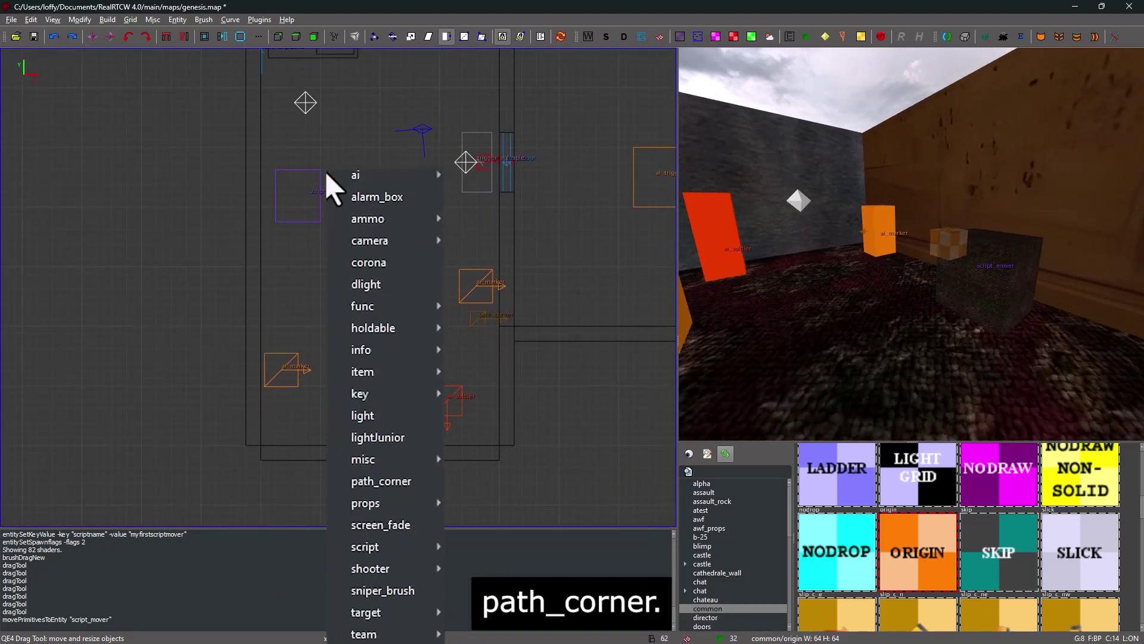
click(399, 482)
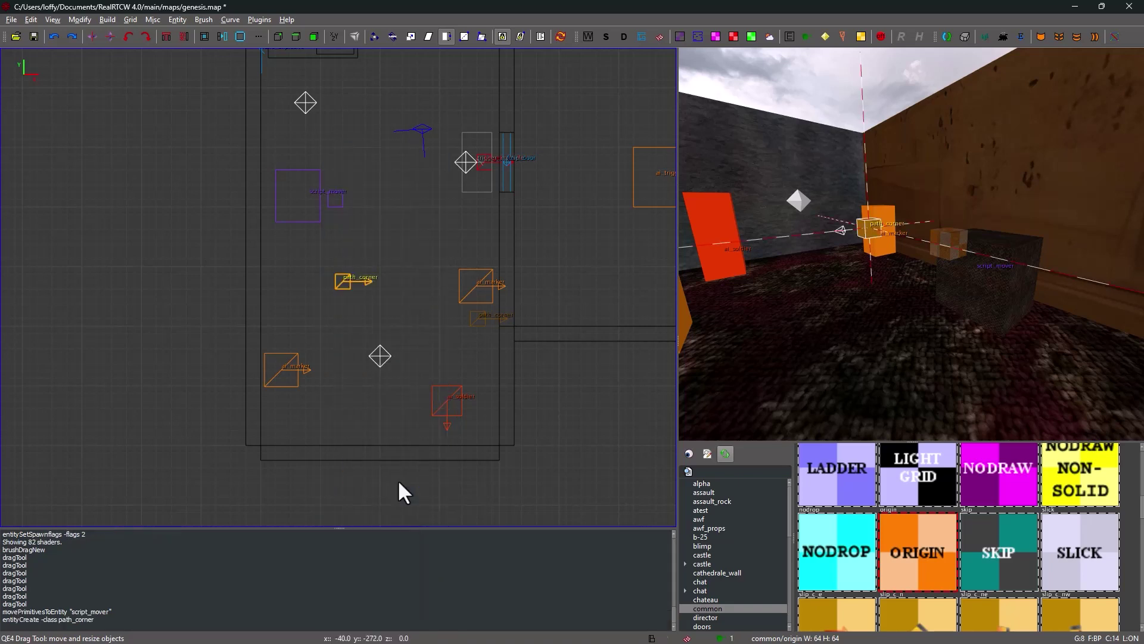
drag(360, 278, 342, 312)
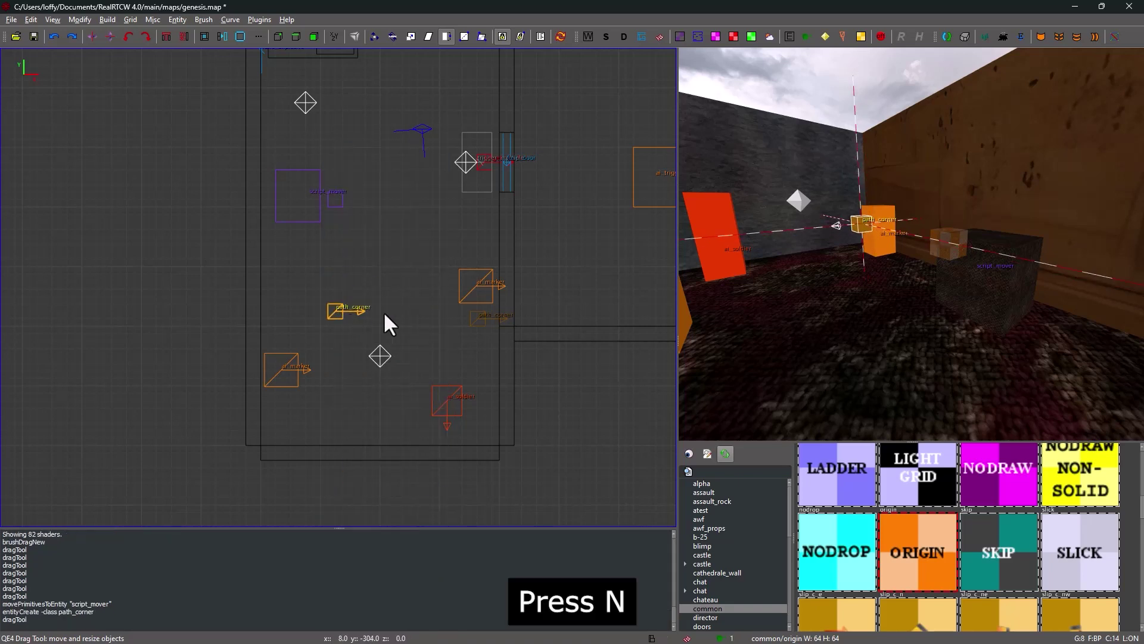
Give the path_corner the key targetname with the value position1 and close its entity properties
key(n)
click(568, 375)
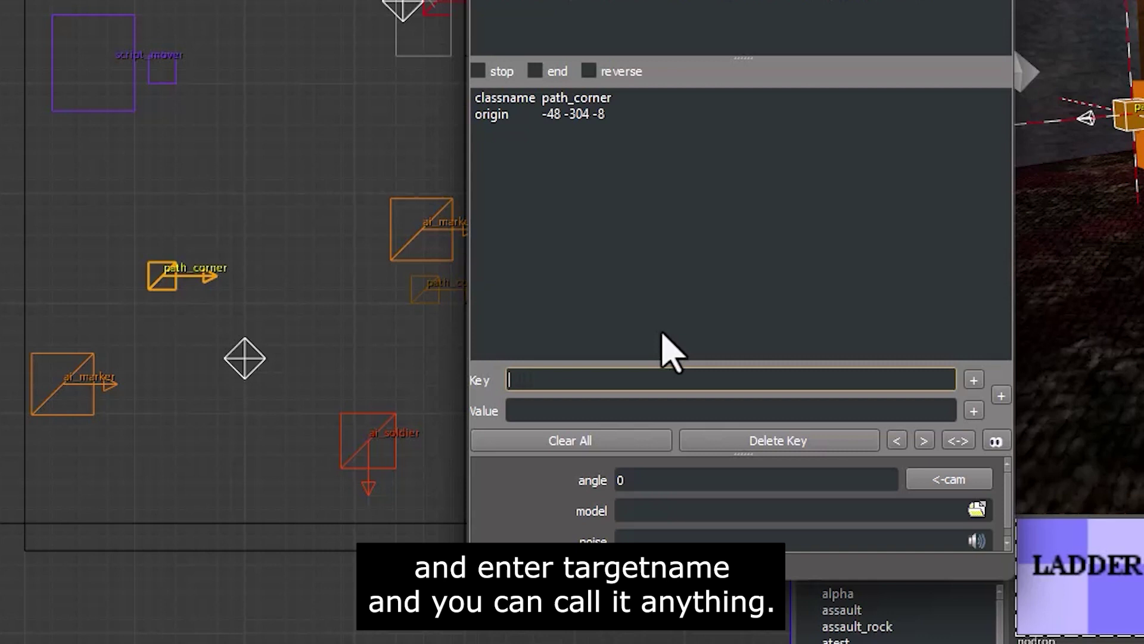
text(targetname)
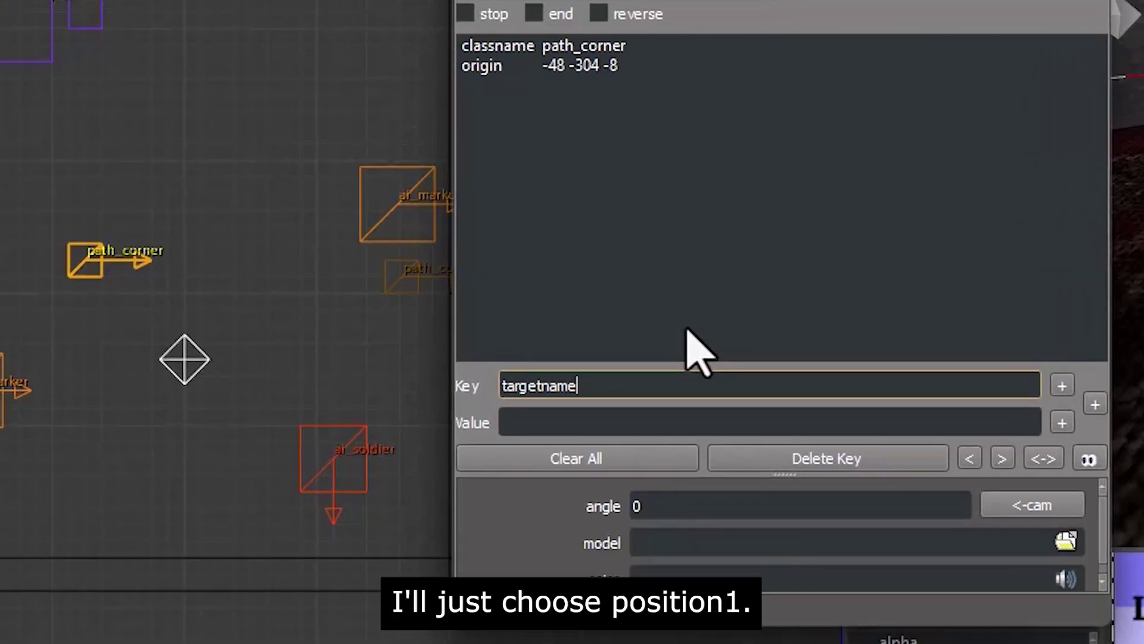
key(Tab)
text(posi)
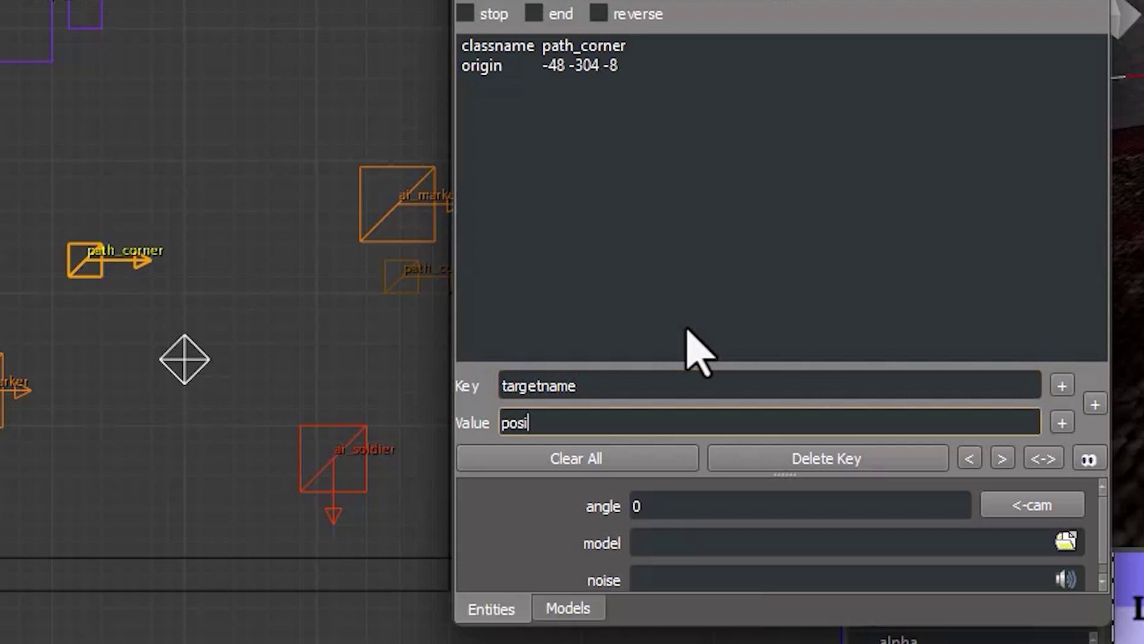
text(tion1)
key(Return)
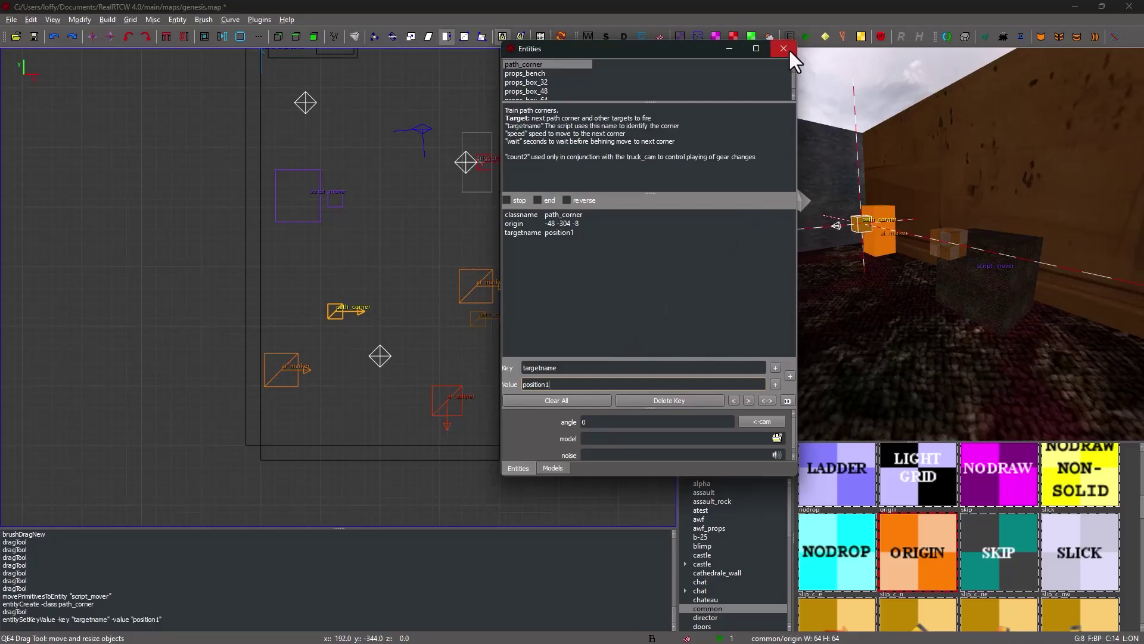
click(783, 48)
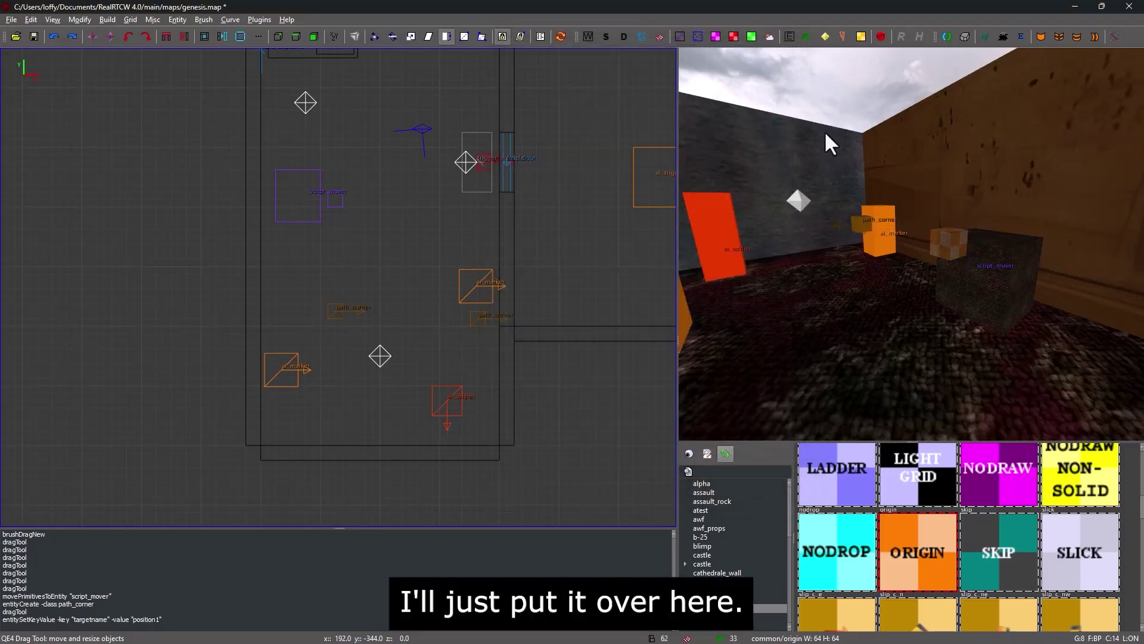
Move the position1 path_corner slightly farther from the script_mover, check its placement in the 3D view and deselect it
shift+click(863, 221)
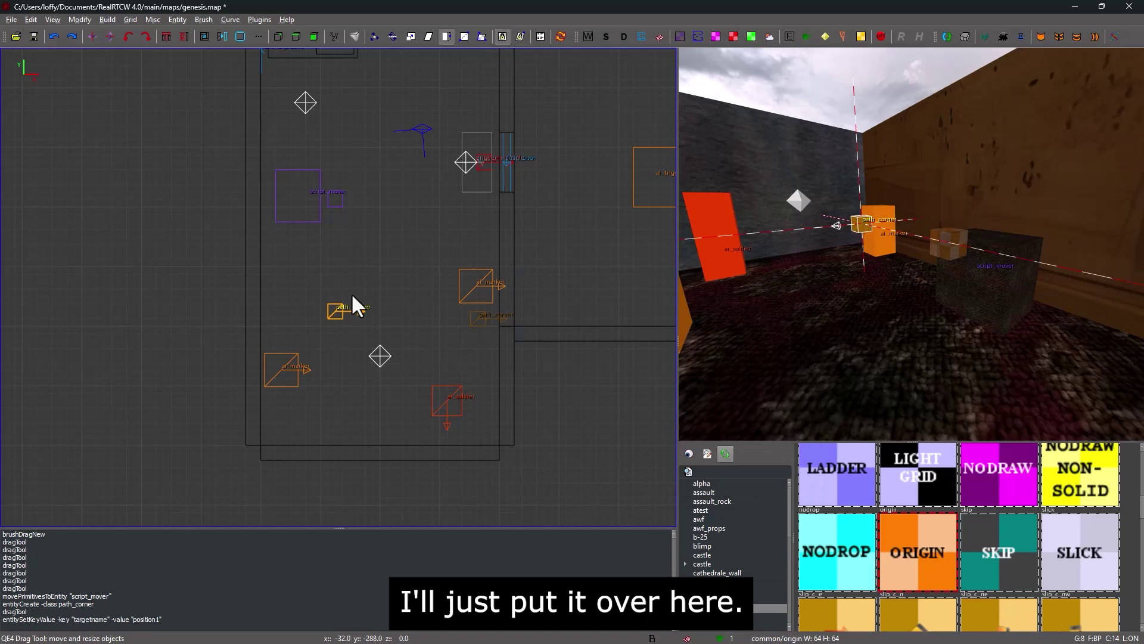
drag(339, 314, 344, 343)
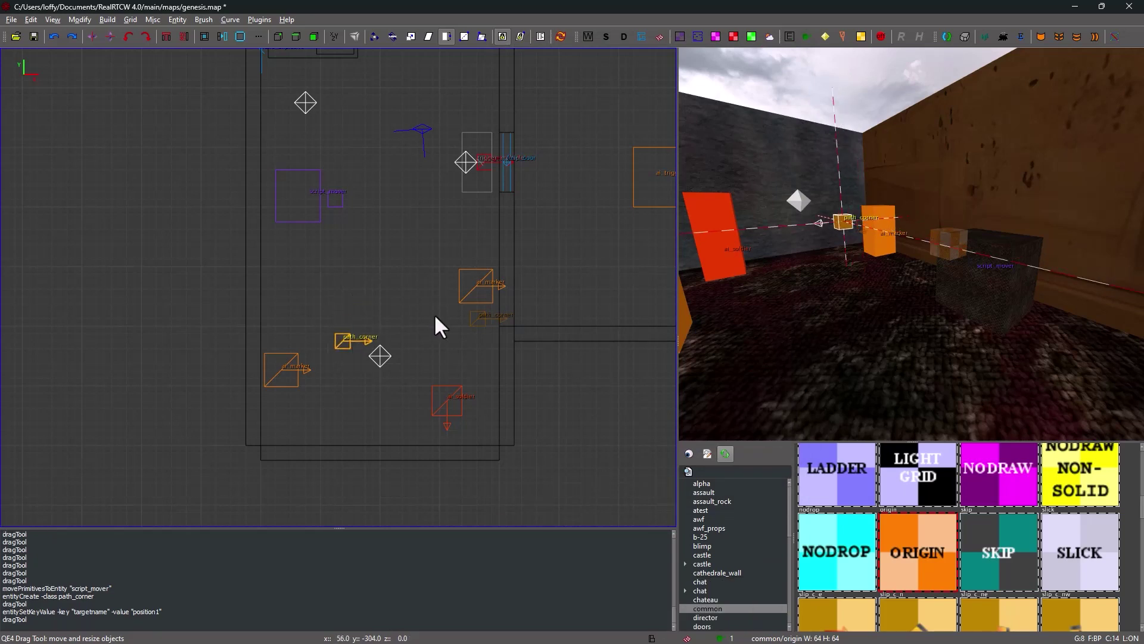
right_click(838, 243)
key(w)
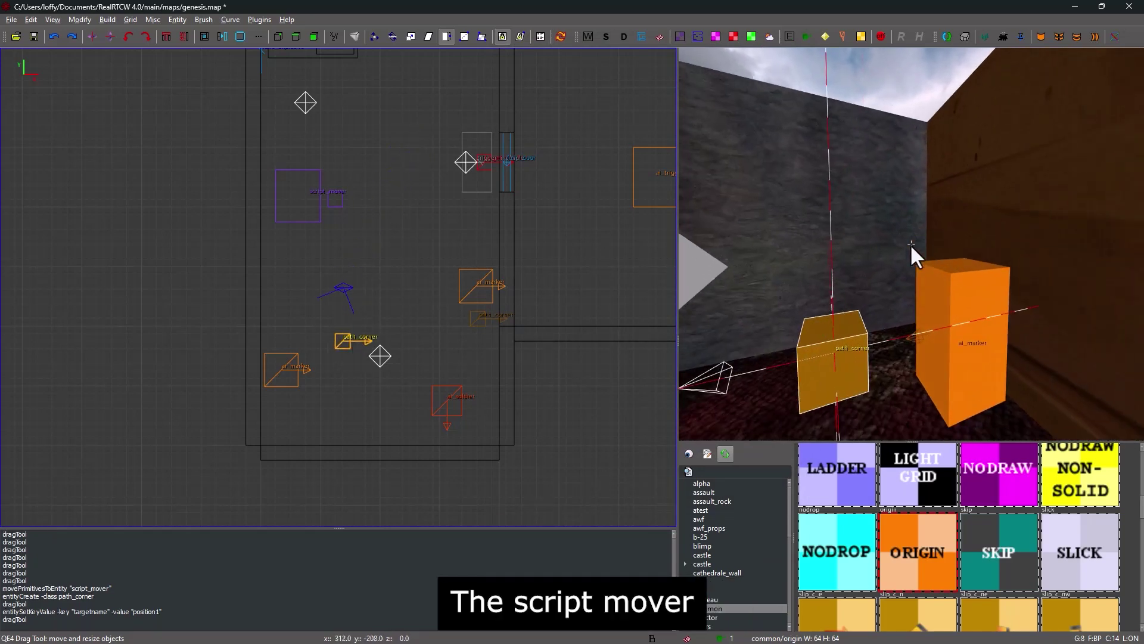
key(s)
key(a)
key(s)
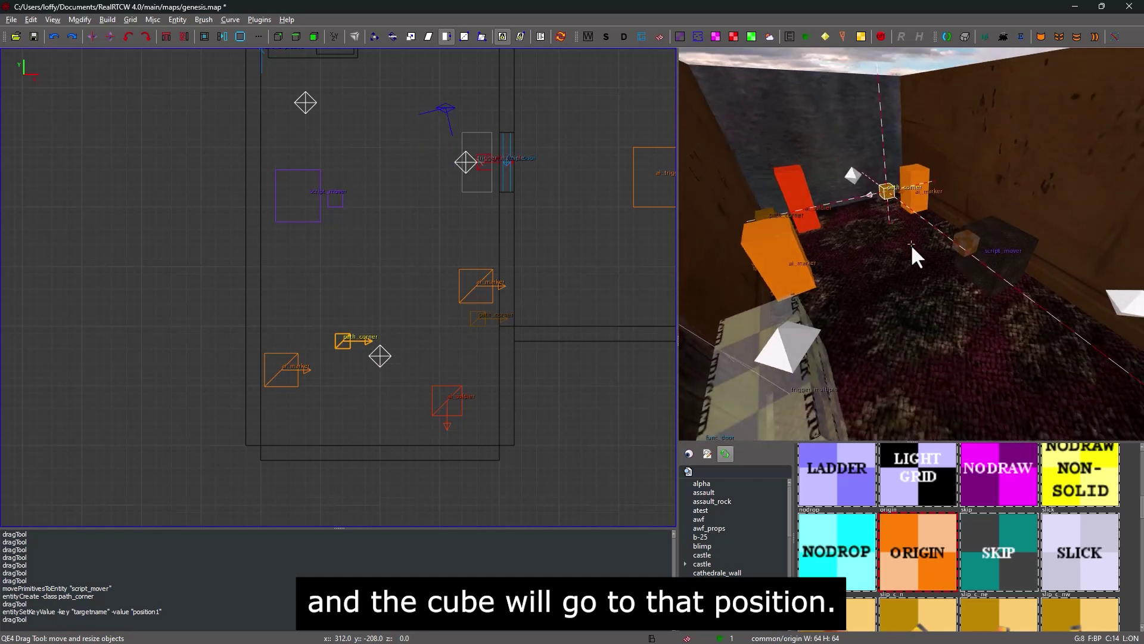
key(w)
key(s)
right_click(911, 243)
key(Escape)
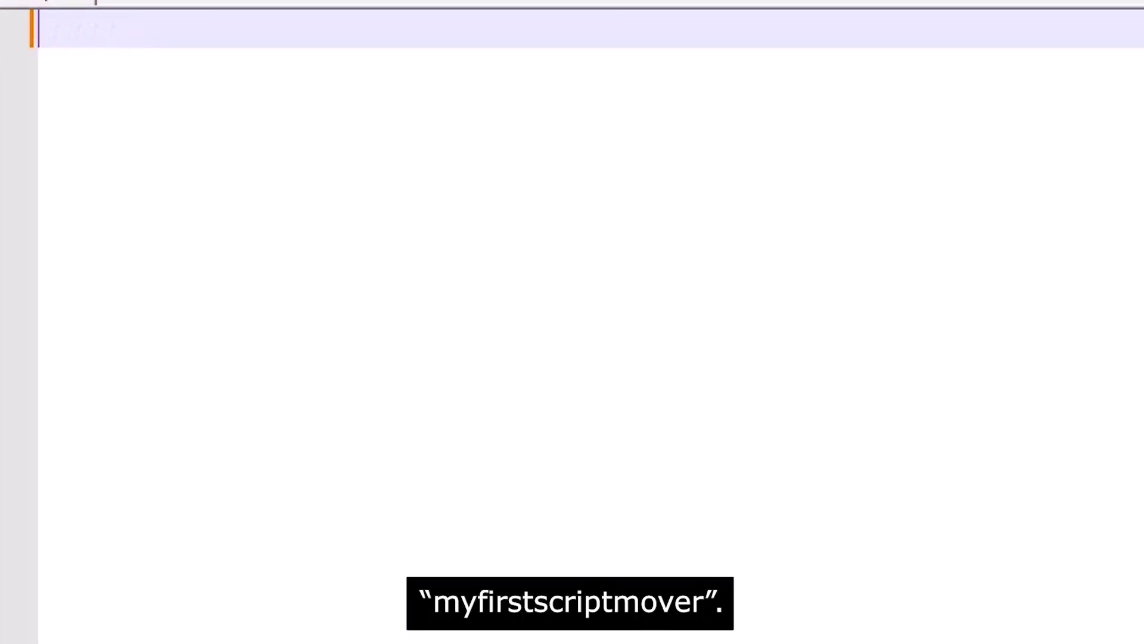
Switch to the empty script file in the text editor and start a myfirstscriptmover block containing an empty spawn block
text(myfirstscriptmover)
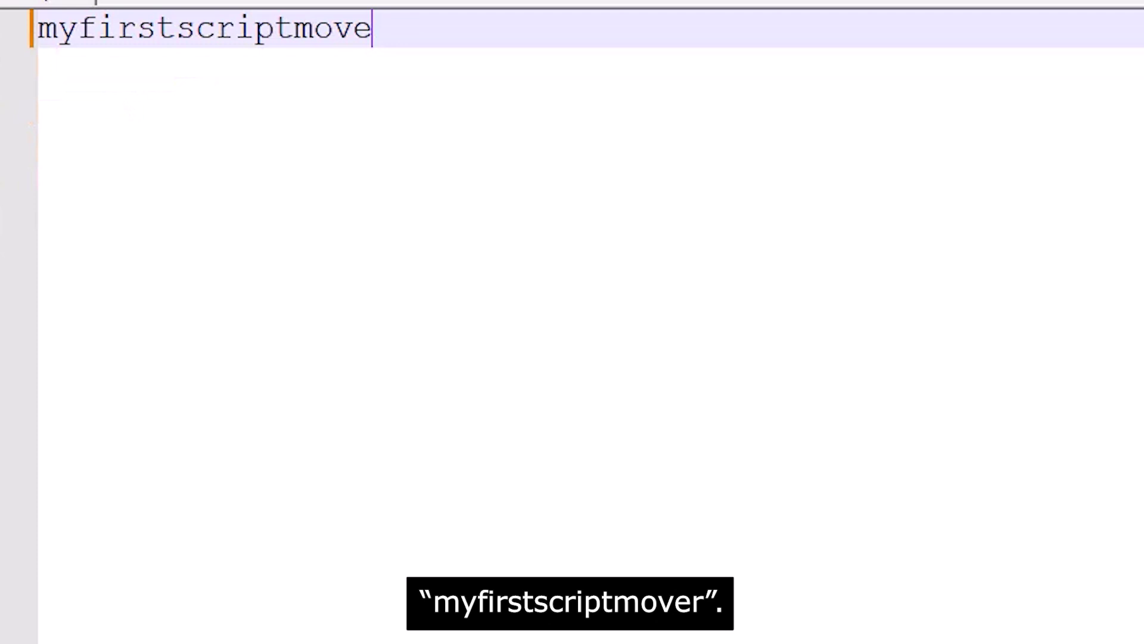
key(Return)
text({)
key(Return)
key(Tab)
text(spawn)
key(Return)
key(Tab)
text({)
key(Return)
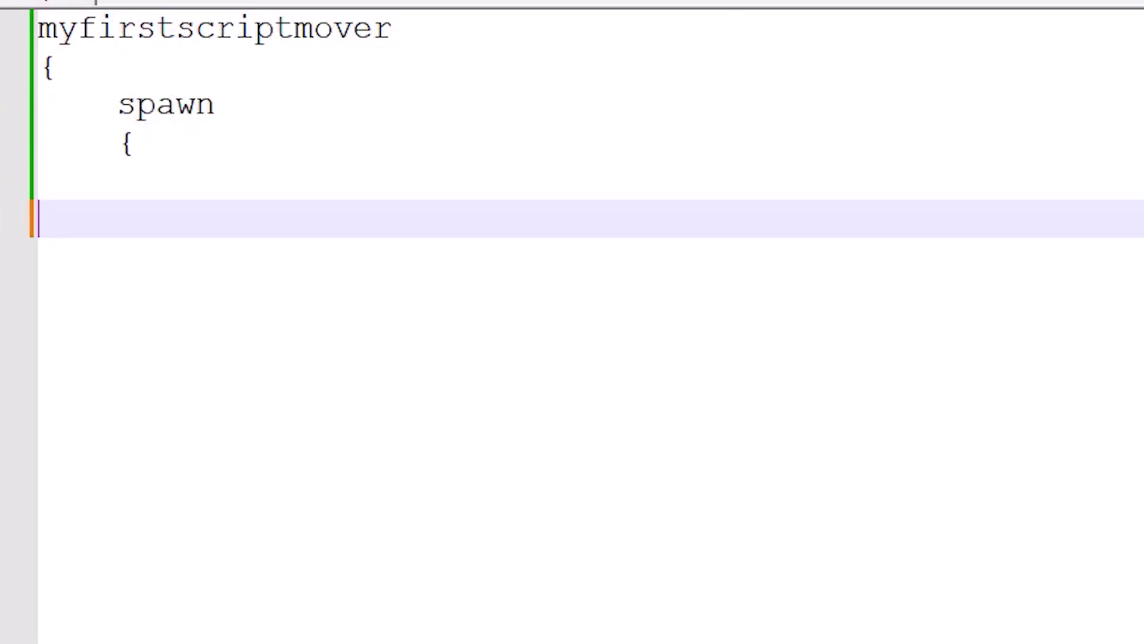
key(Tab)
key(Return)
key(Tab)
text(})
key(Return)
Add an empty "trigger <event>" block below the spawn block and close the myfirstscriptmover block
key(Return)
key(Tab)
text(trigger <event>)
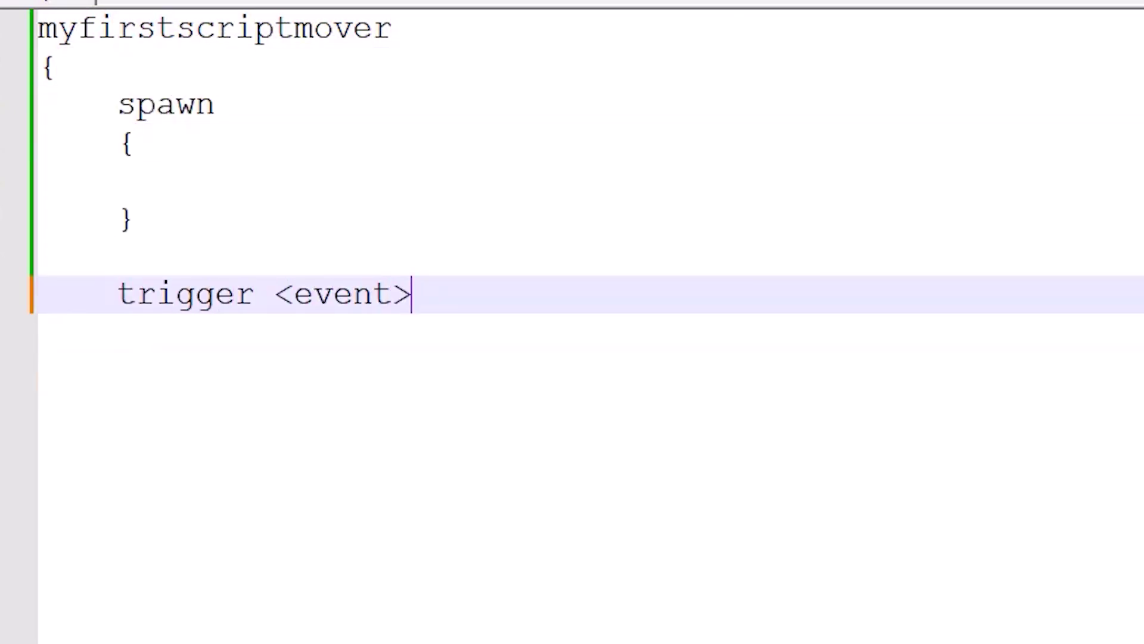
key(Return)
key(Tab)
text({)
key(Return)
key(Return)
key(Tab)
text(})
key(Return)
text(})
key(Return)
key(Return)
key(Return)
key(Return)
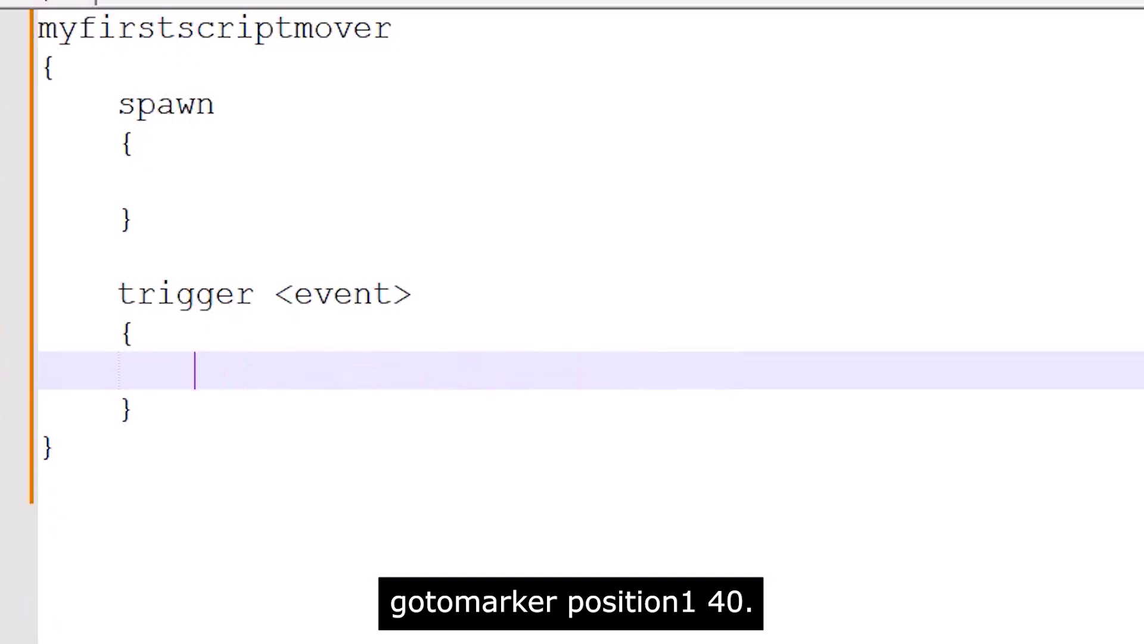
Enter "gotomarker position1 40" inside the trigger block and name the trigger's event startmoving
text(gotomarker position1 40)
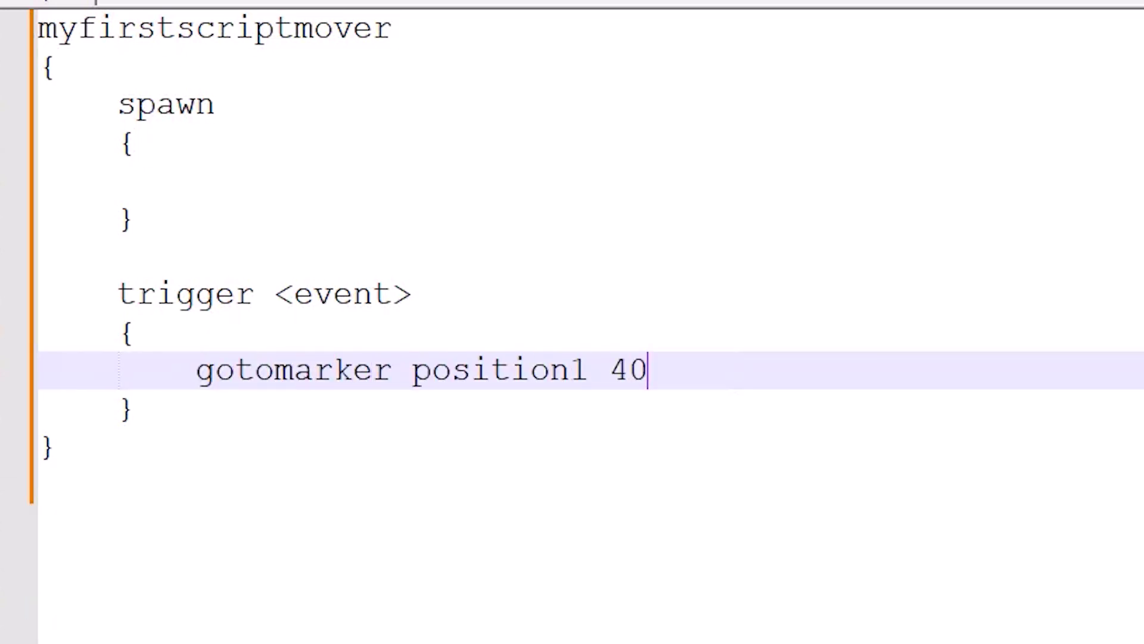
key(ctrl+End)
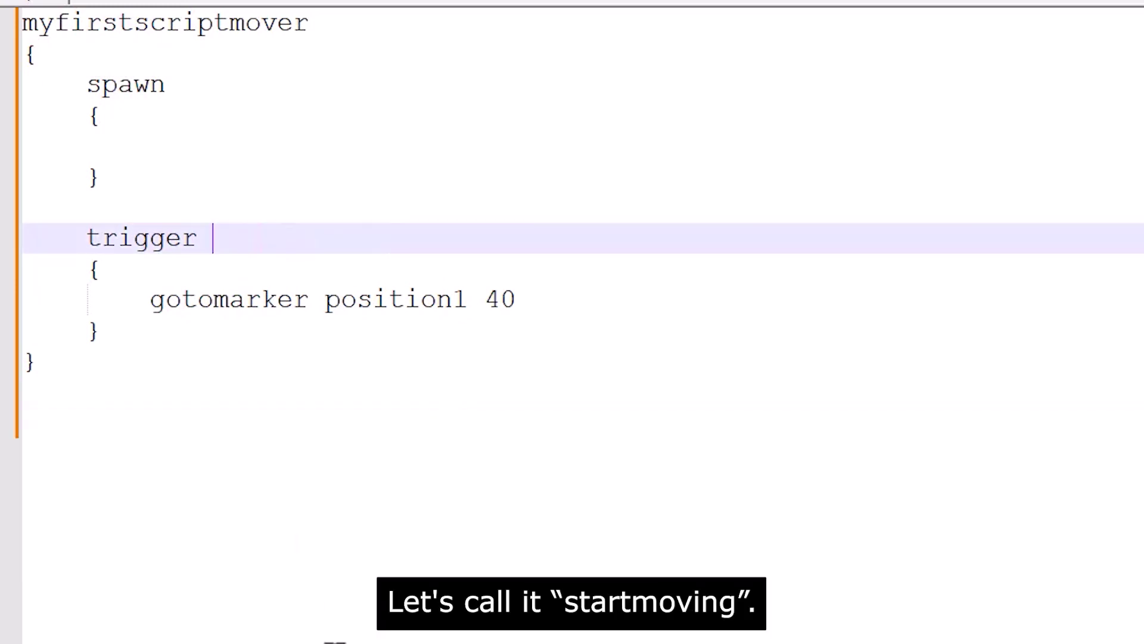
text(start)
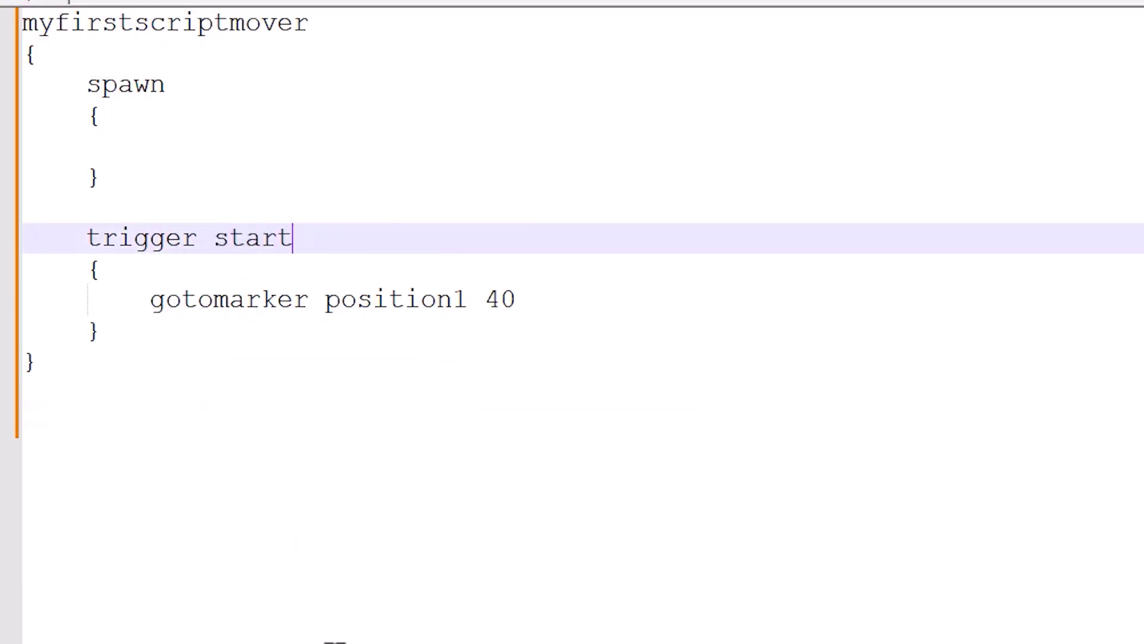
text(moving)
Save the script and enter "wait 8000" inside the empty spawn block
key(Up)
key(Up)
key(Up)
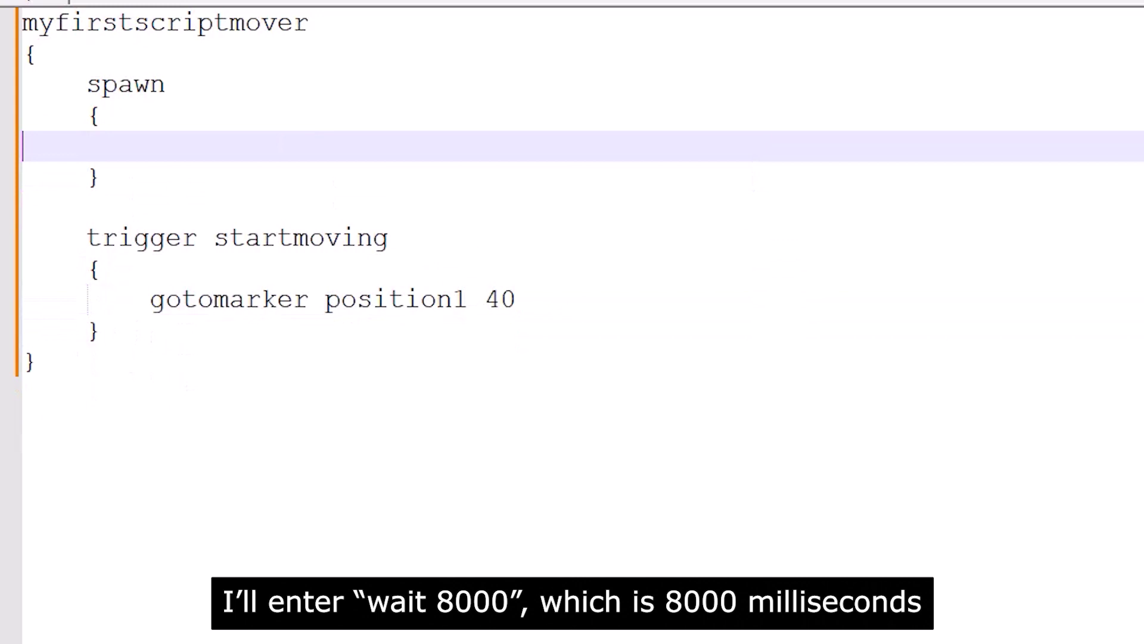
key(ctrl+s)
key(Tab)
key(Tab)
text(wait 80)
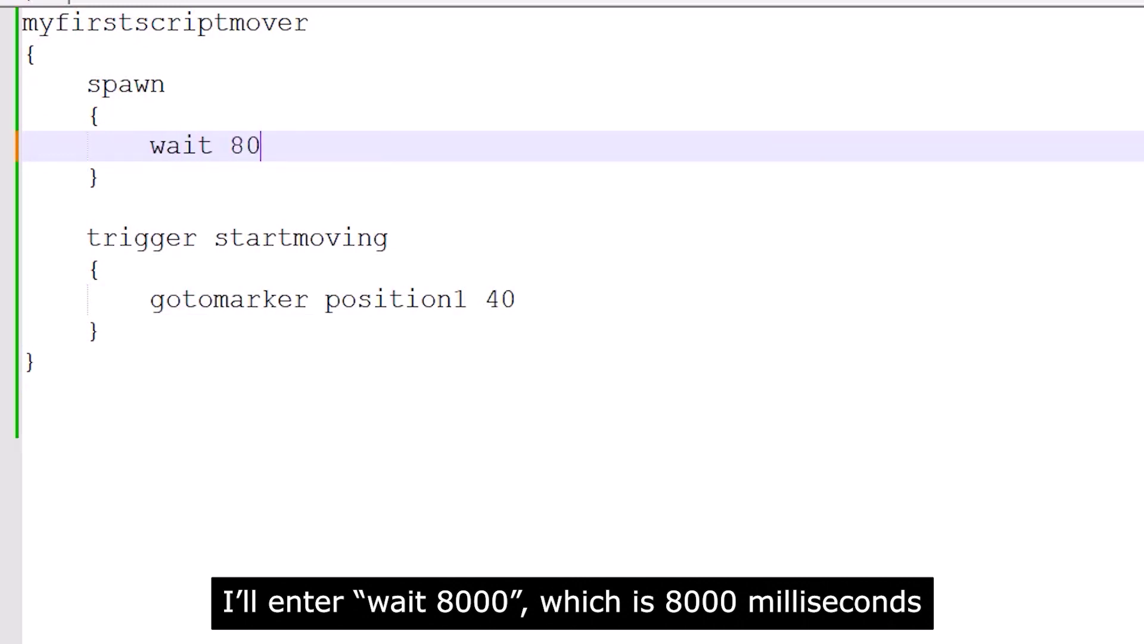
text(00)
Add the line "trigger myfirstscriptmover startmoving" below the wait command in the spawn block
click(179, 524)
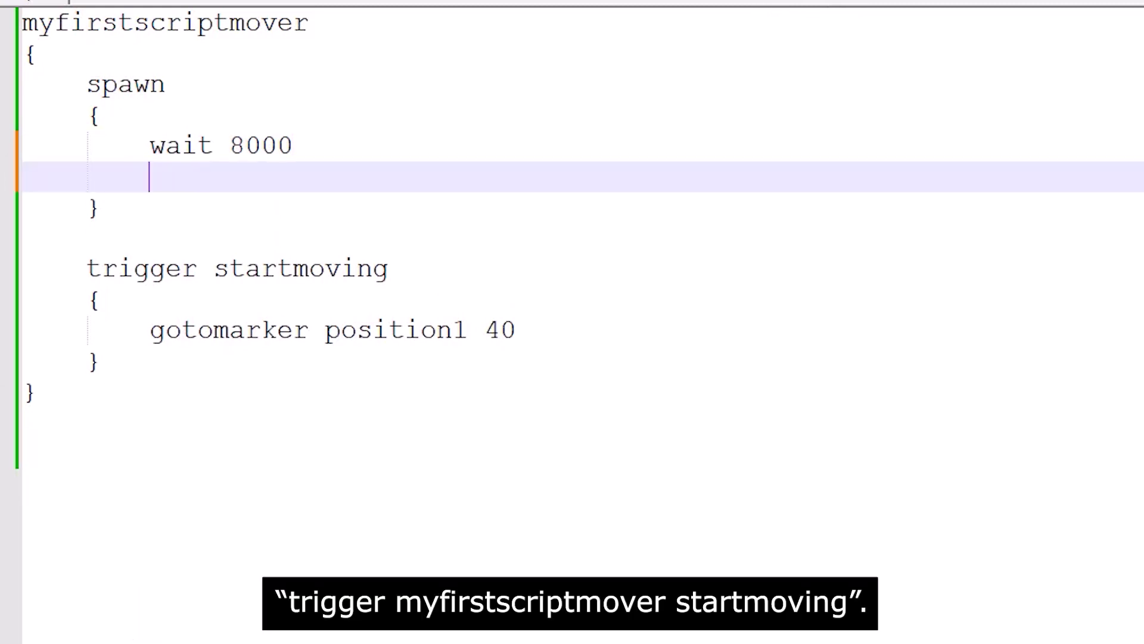
text(trigger my)
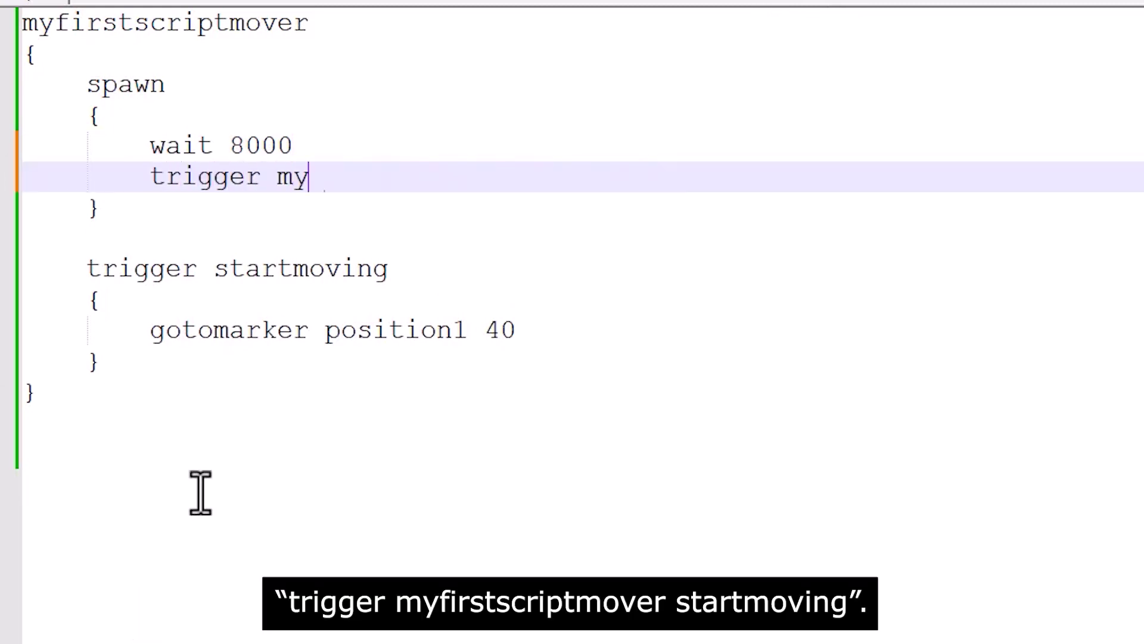
text(firstscriptmov)
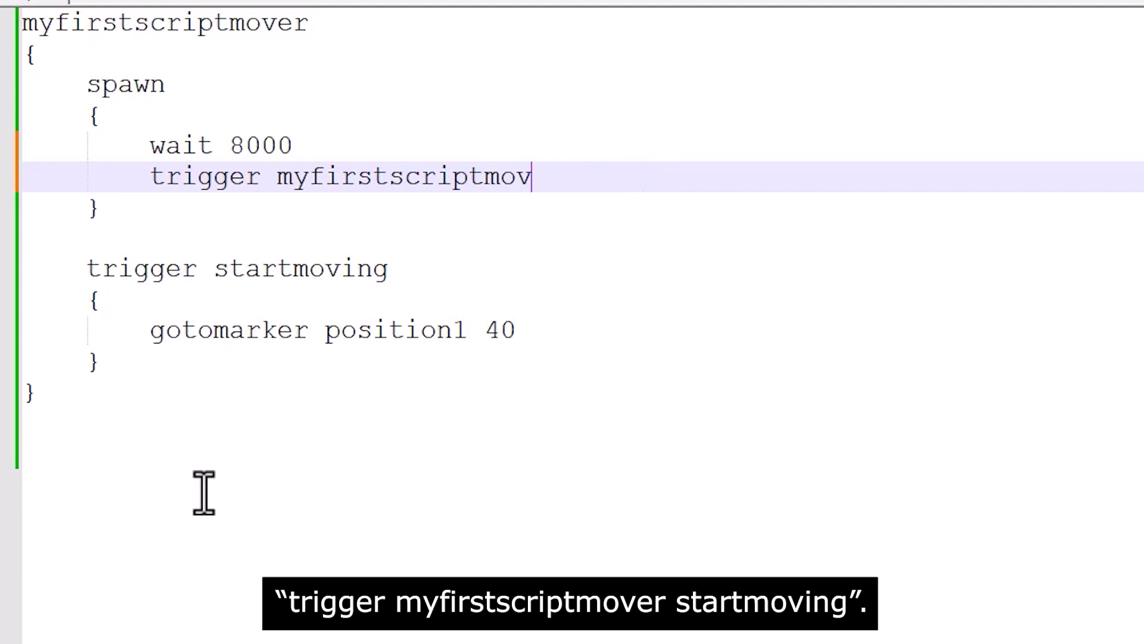
text(er startmoving)
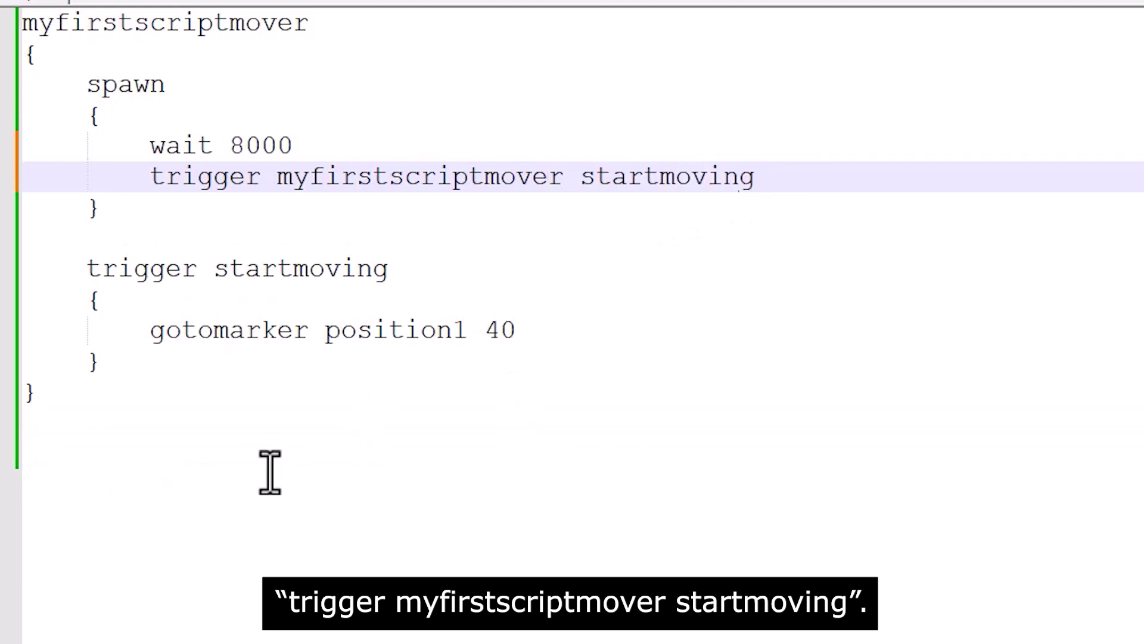
click(269, 472)
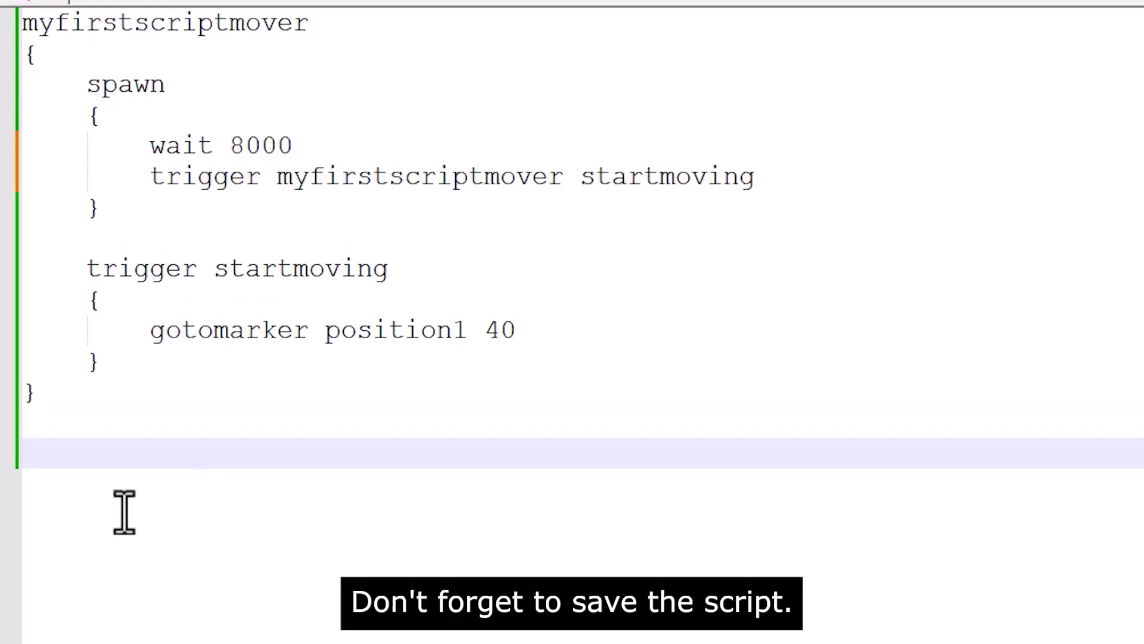
Save the script under the map's name as genesis.script
key(ctrl+s)
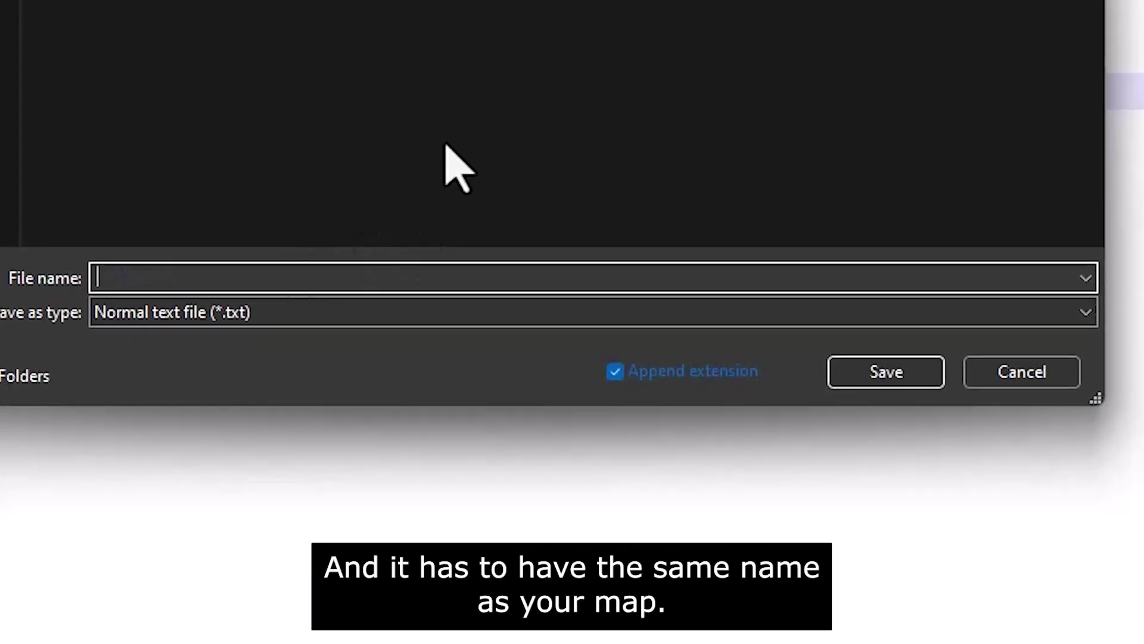
text(genesis)
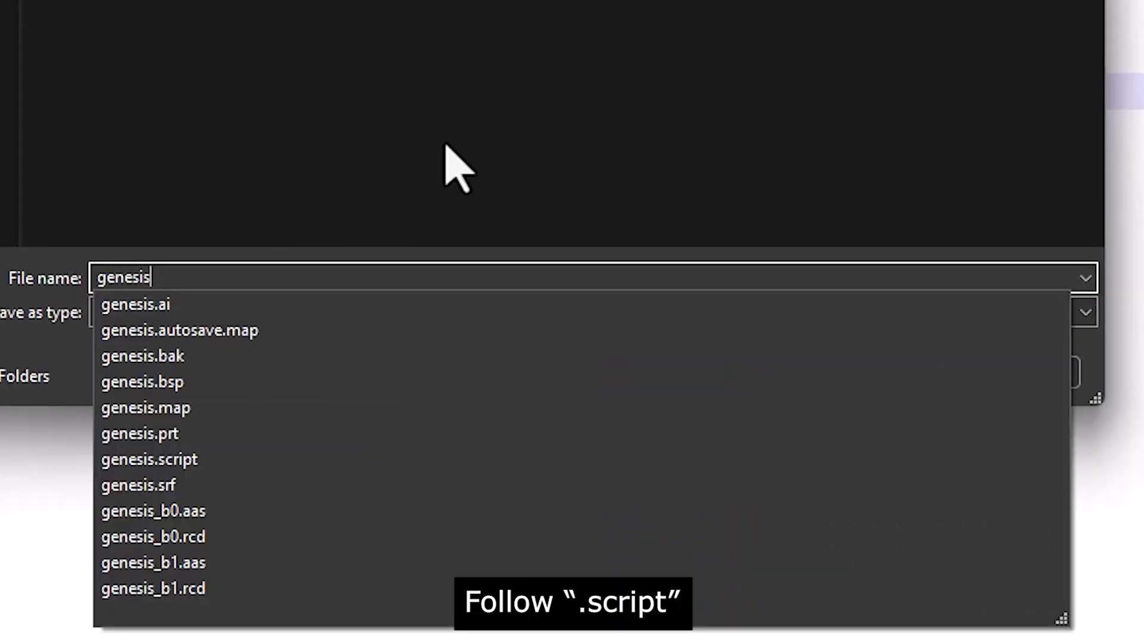
text(.script)
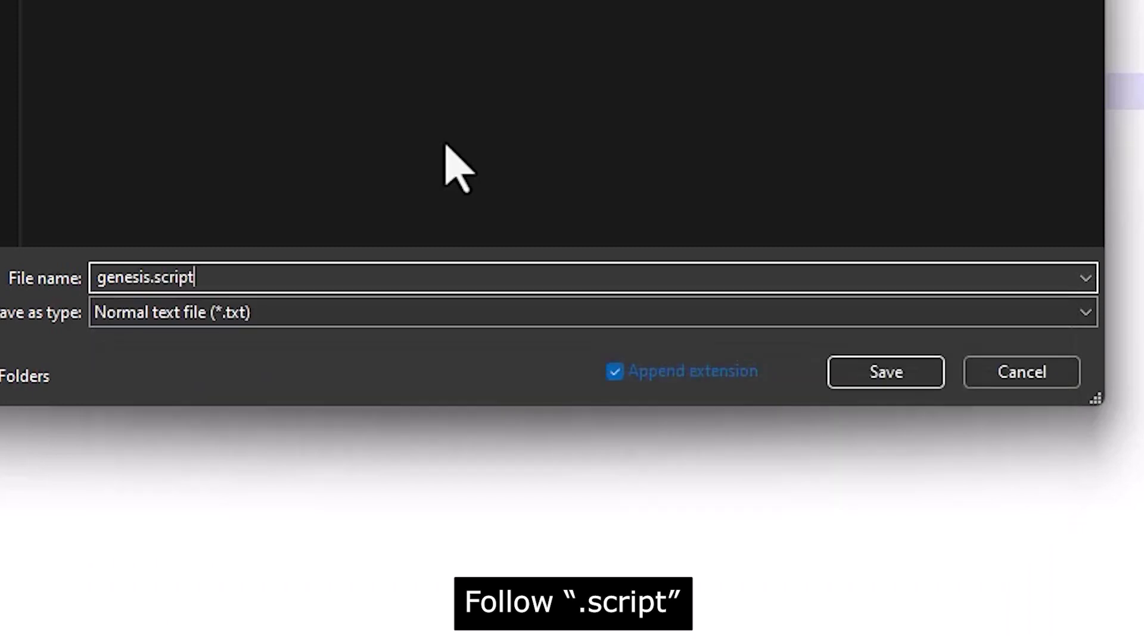
click(850, 373)
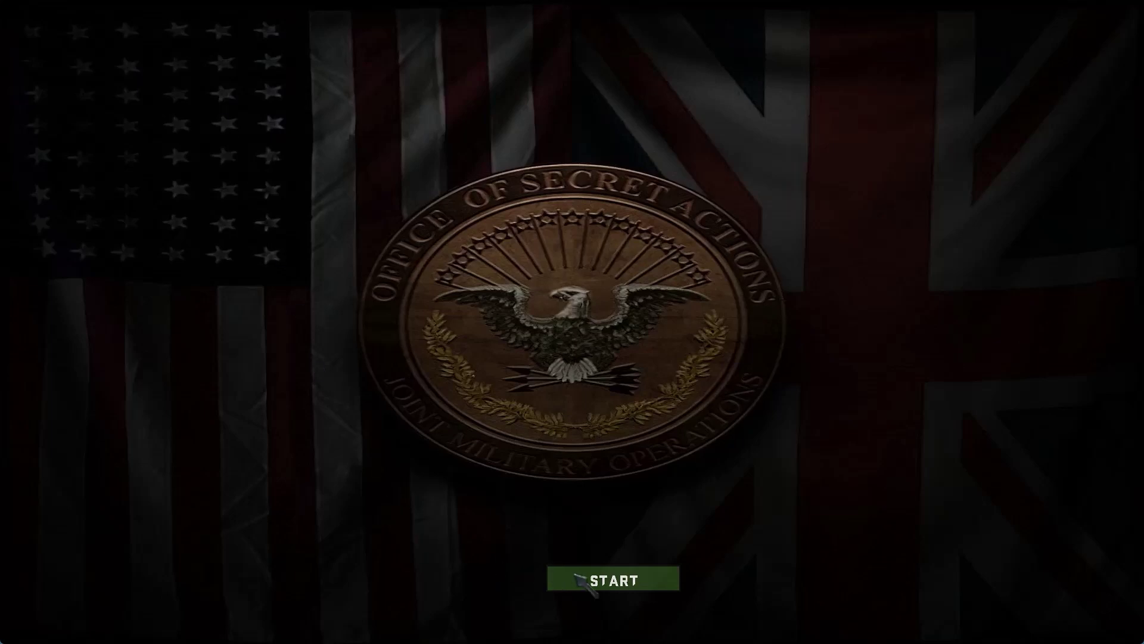
Switch to RealRTCW, start the genesis map and fight the soldier while testing the script_mover
click(599, 581)
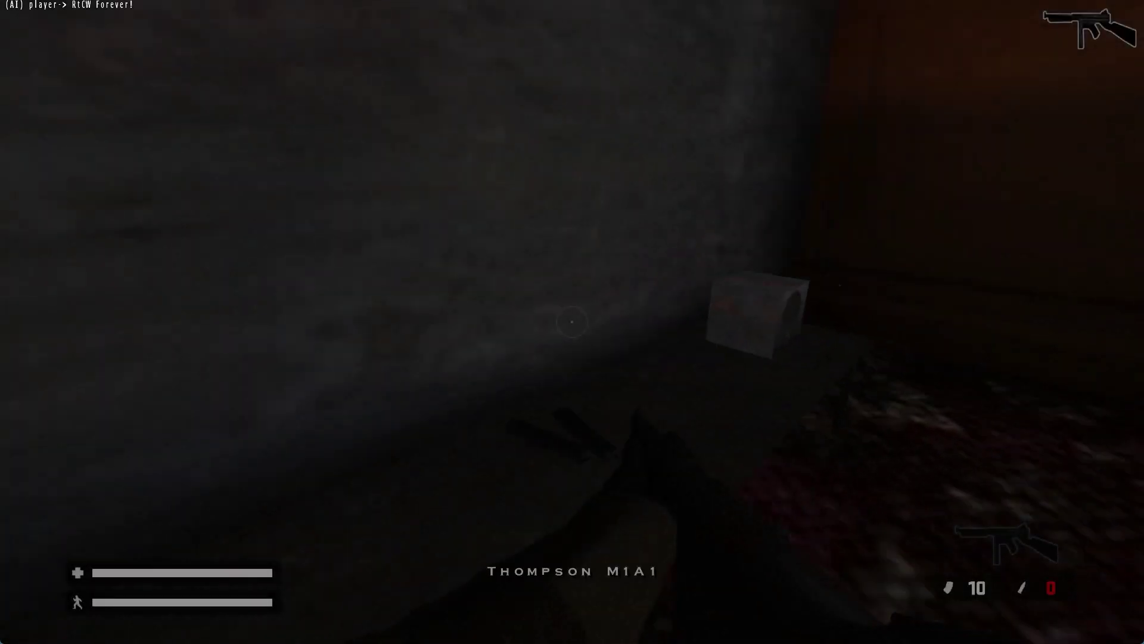
click(572, 322)
key(w)
key(w)
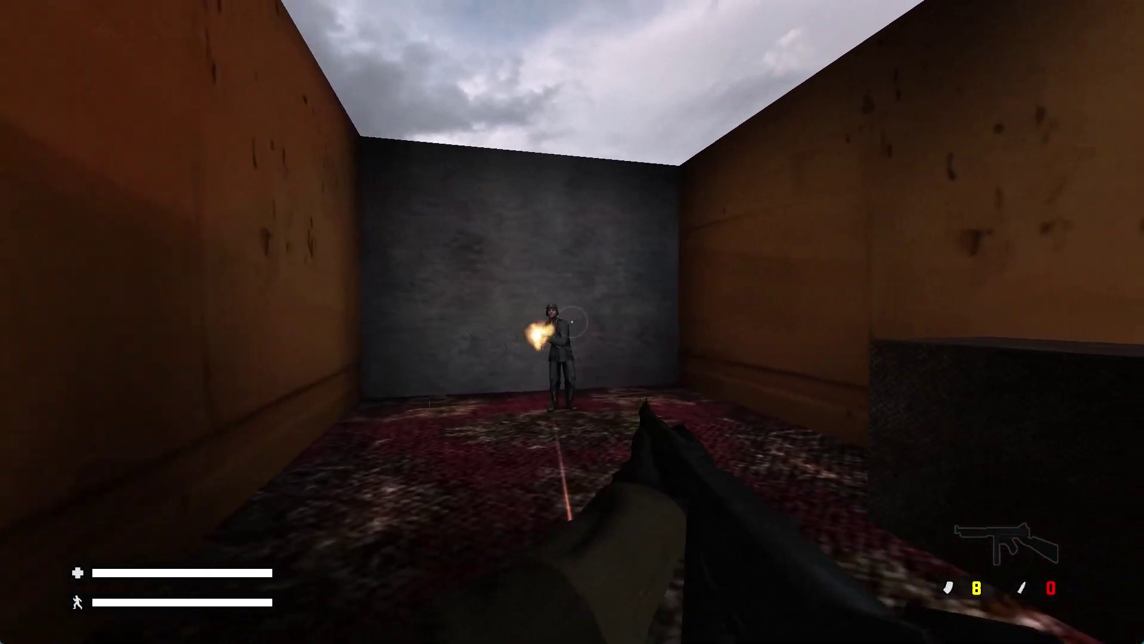
click(572, 322)
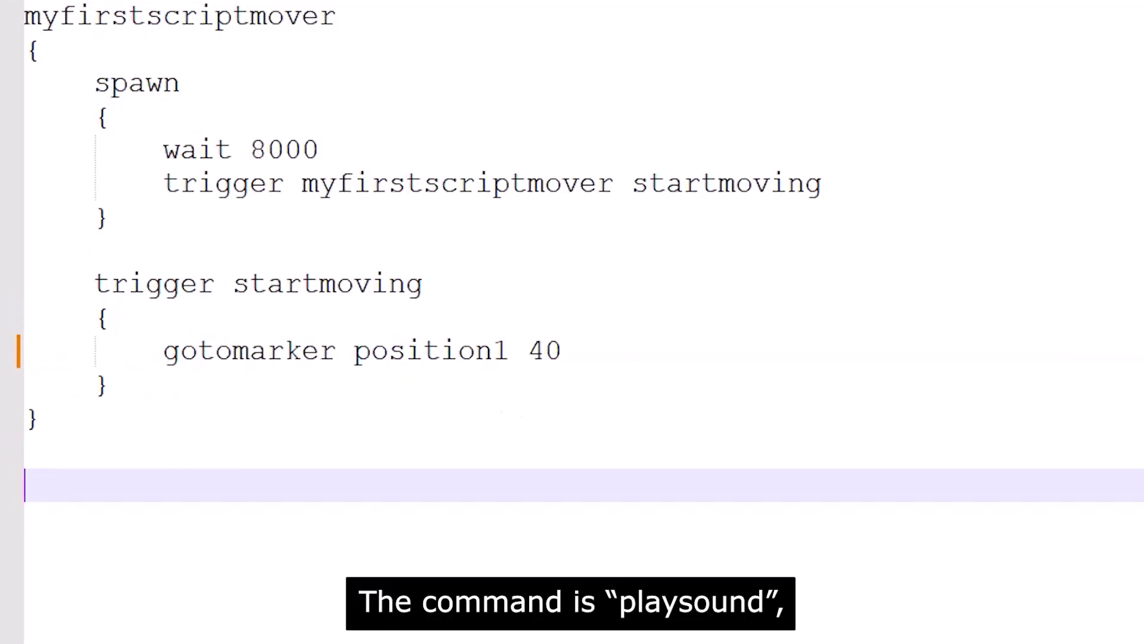
Add "playsound sound/movers/elevators/elev1_end.wav" below the gotomarker line in the startmoving trigger of the script
click(563, 350)
key(Return)
key(Tab)
key(Tab)
text(playsound)
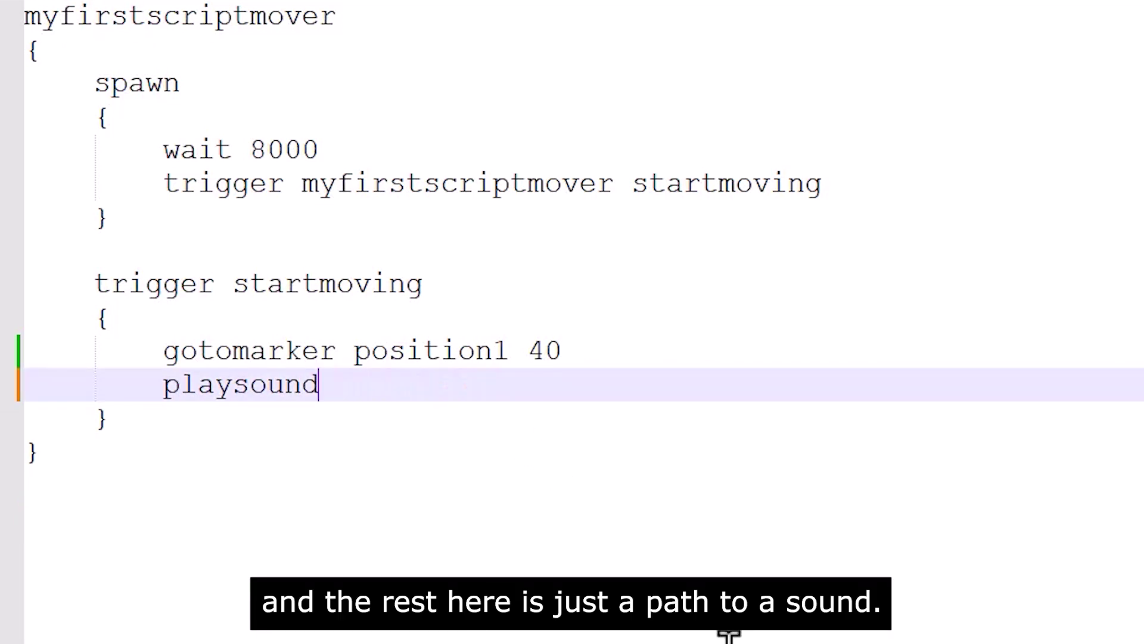
text(sound/)
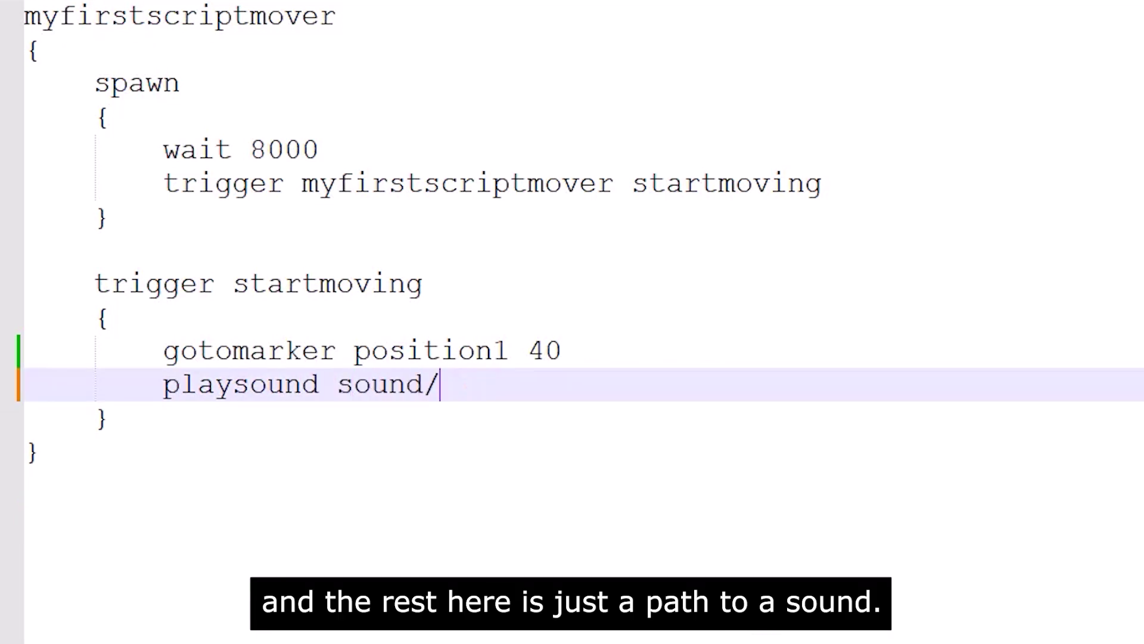
text(movers/elevators/elev1_end.w)
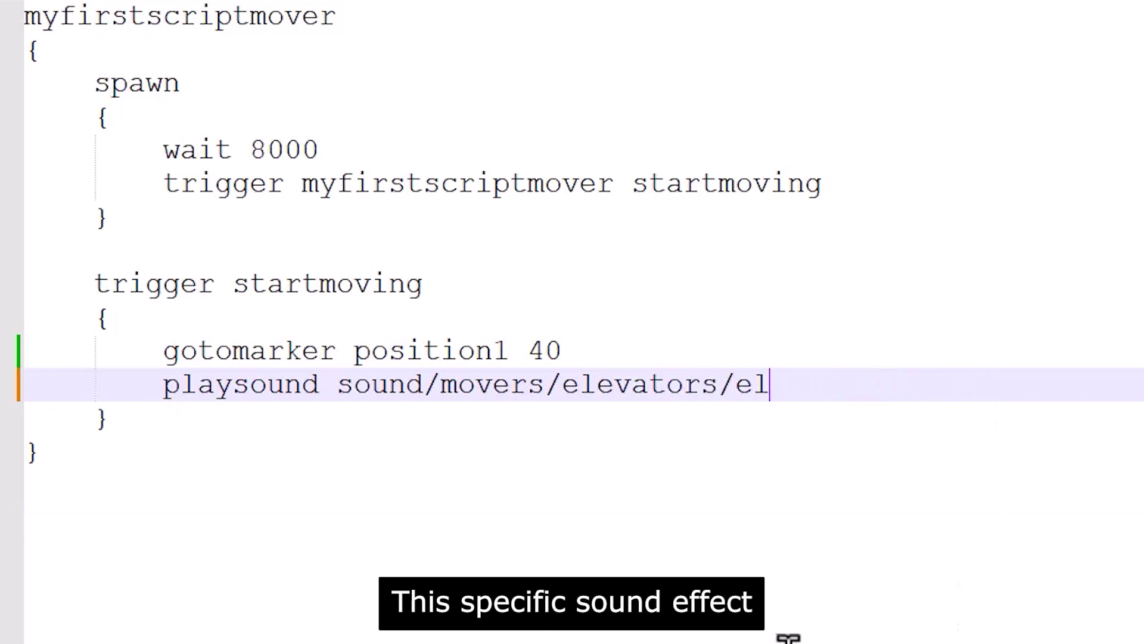
text(av)
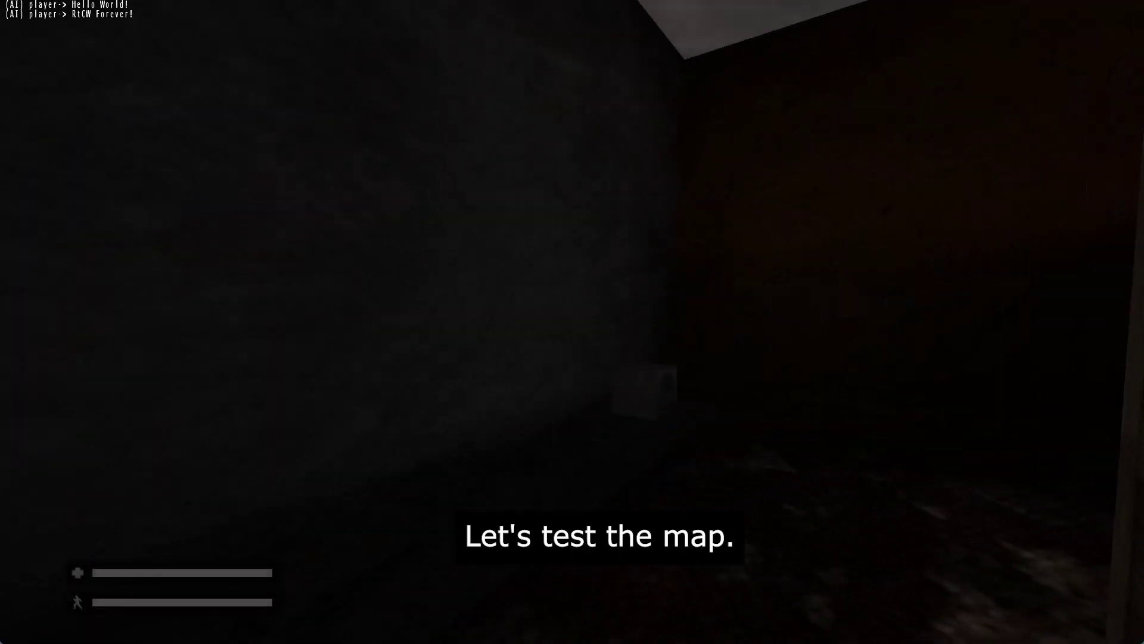
Test the map in RealRTCW, shoot the soldier and watch the block to check when its sound plays
click(572, 322)
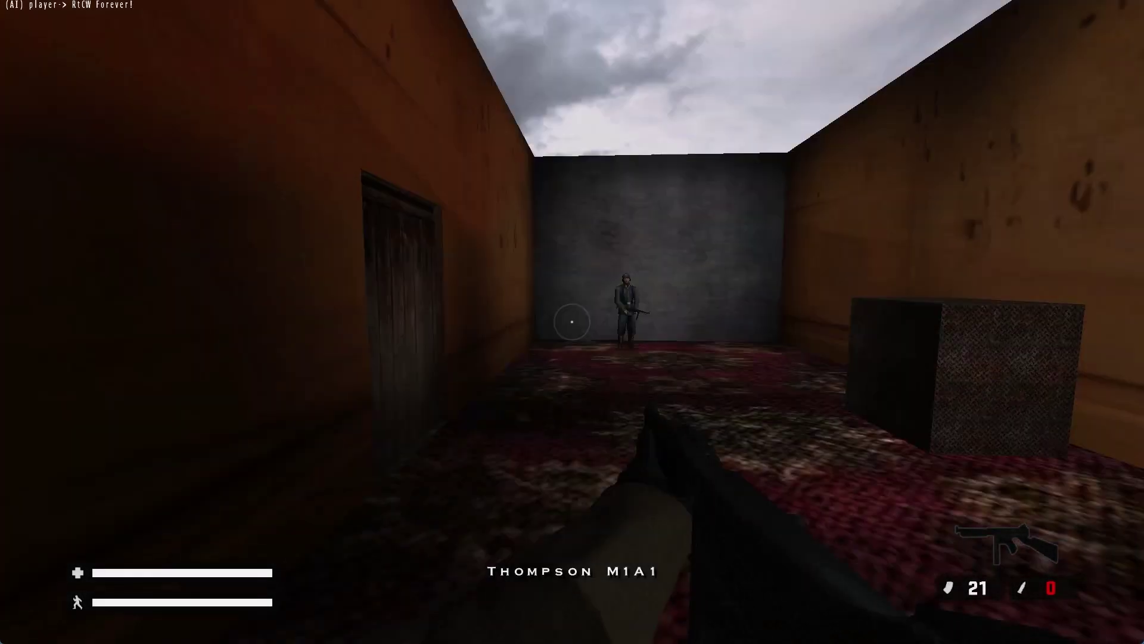
key(w)
click(572, 322)
click(572, 322)
key(w)
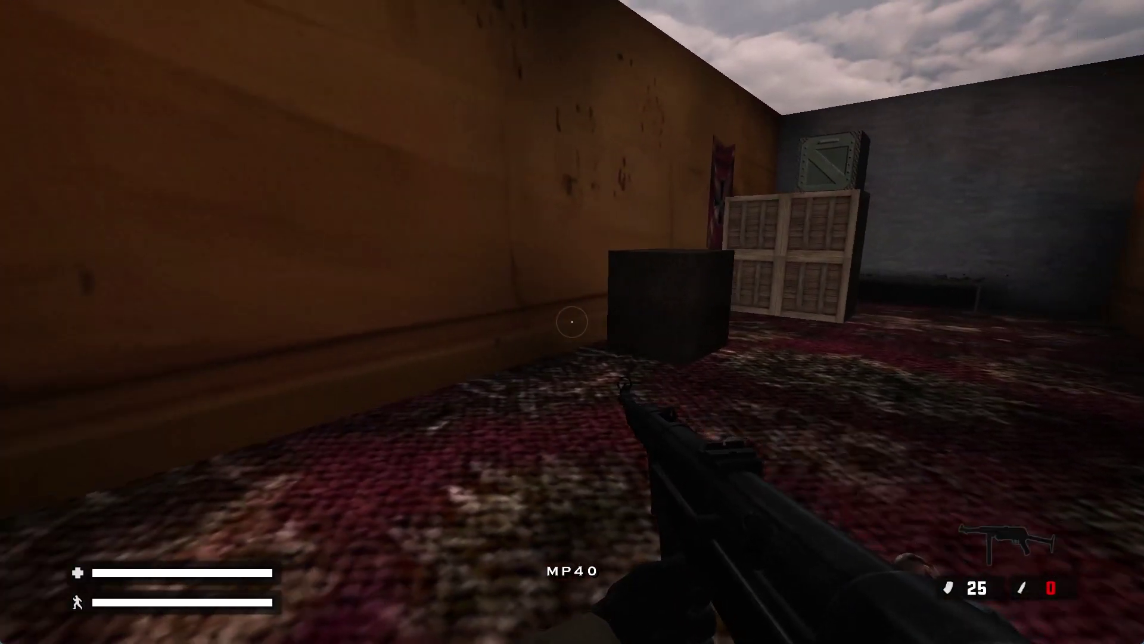
key(w)
key(d)
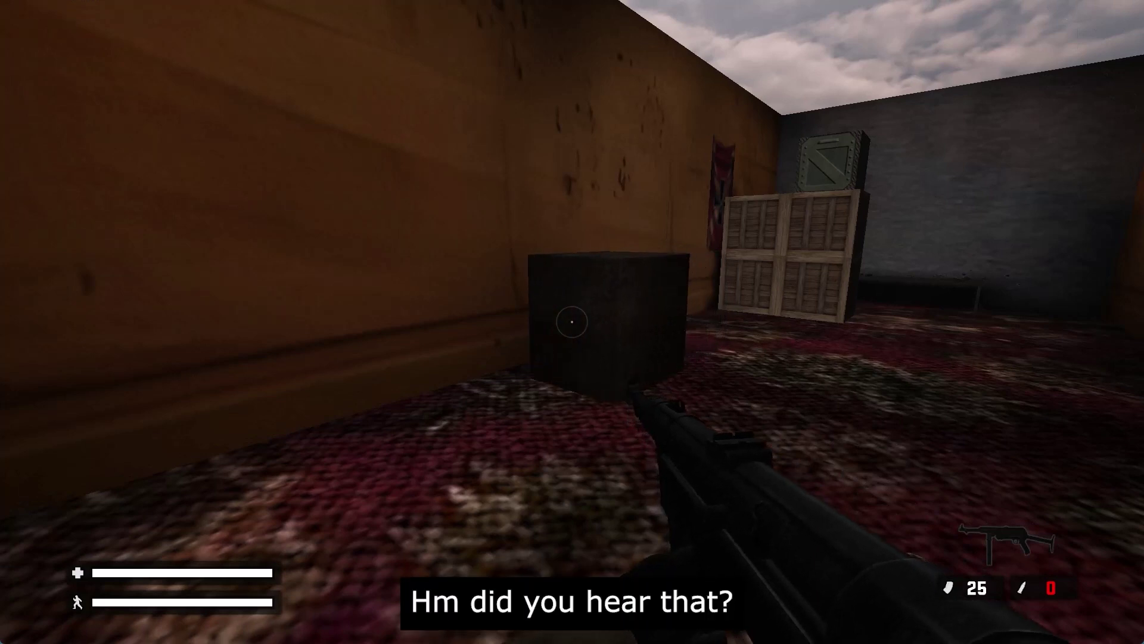
key(w)
key(d)
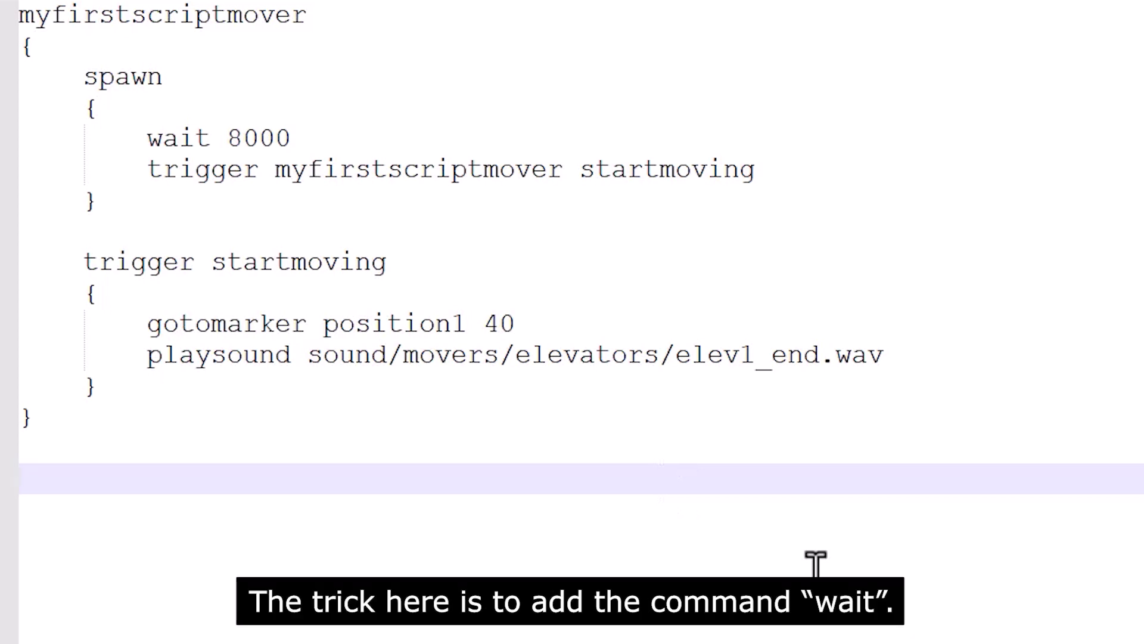
Append "wait" to the "gotomarker position1 40" line in the script's startmoving trigger
click(578, 325)
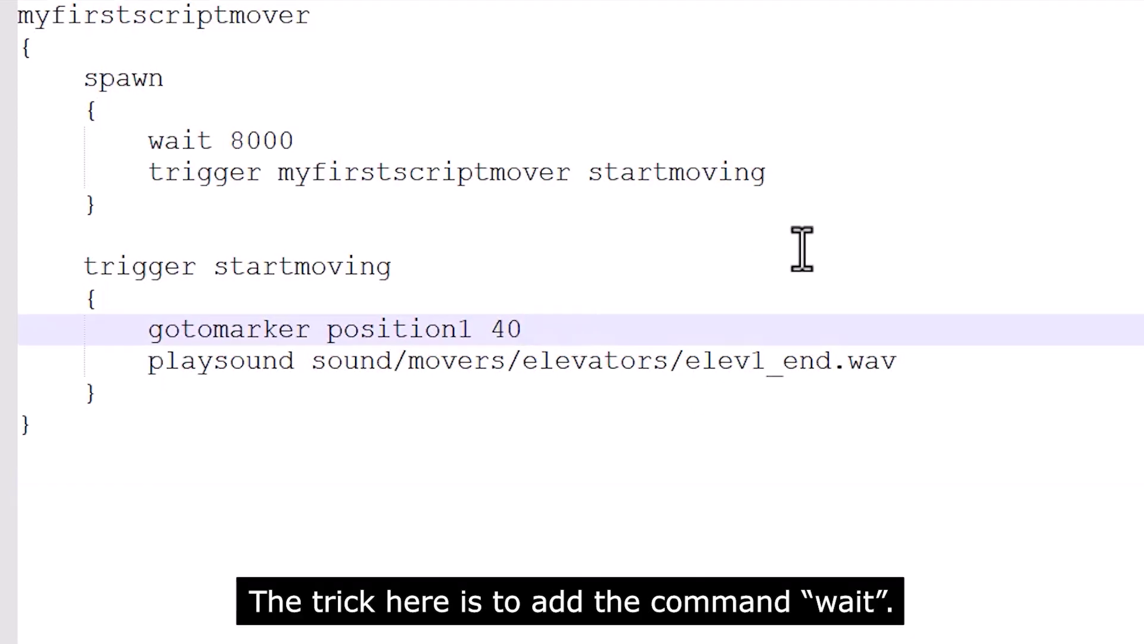
text(wait)
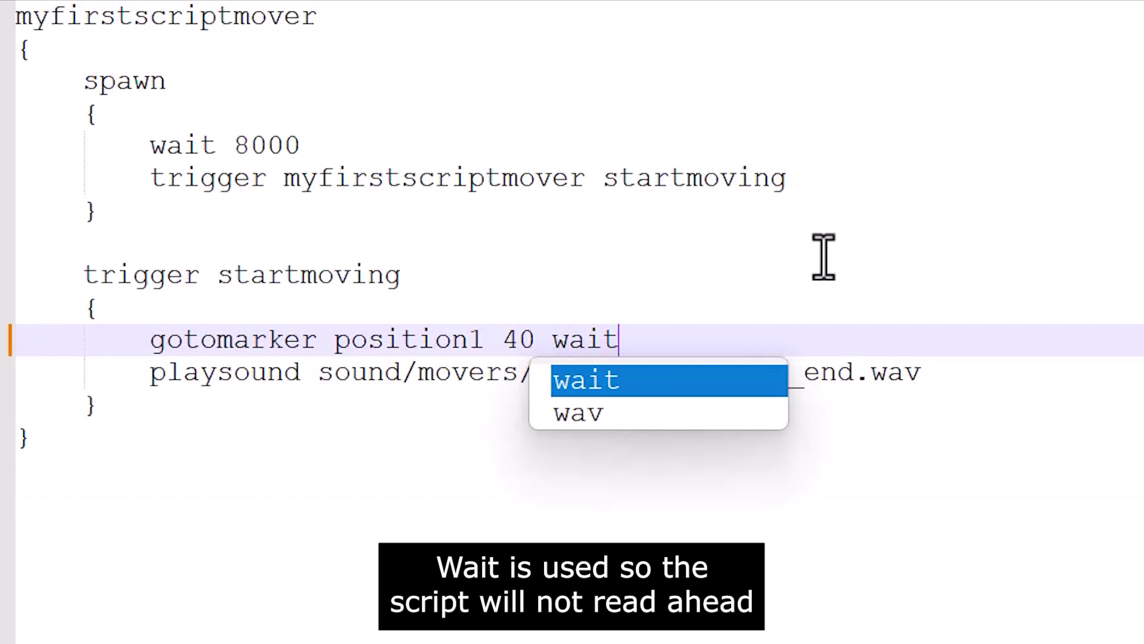
click(753, 583)
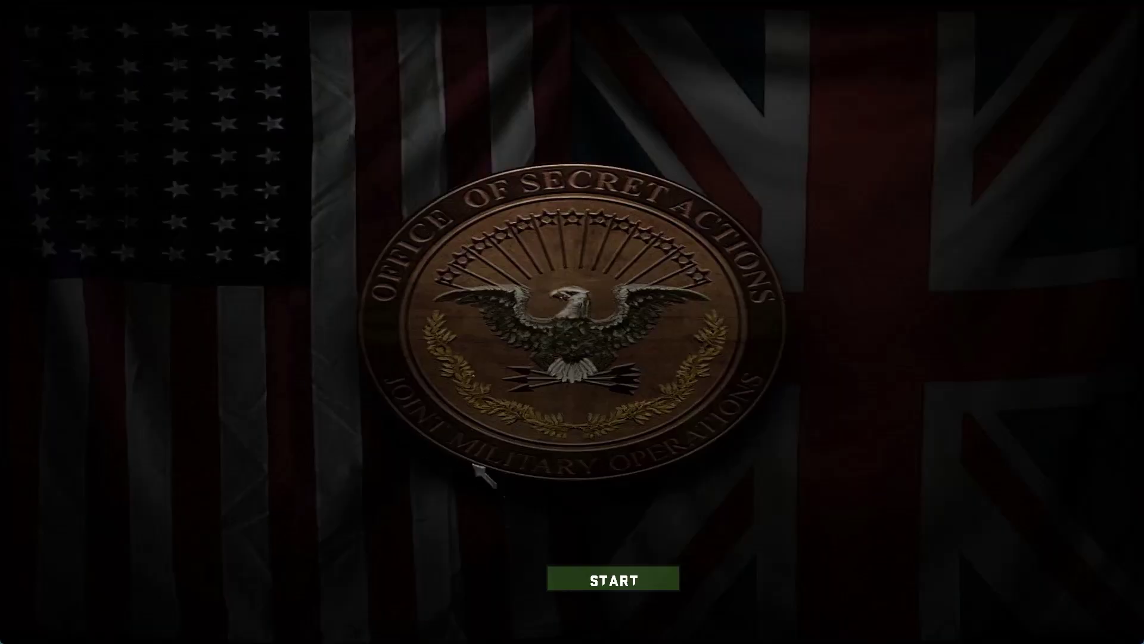
Start the genesis map again in RealRTCW, shoot the soldier and approach the script_mover block
click(595, 583)
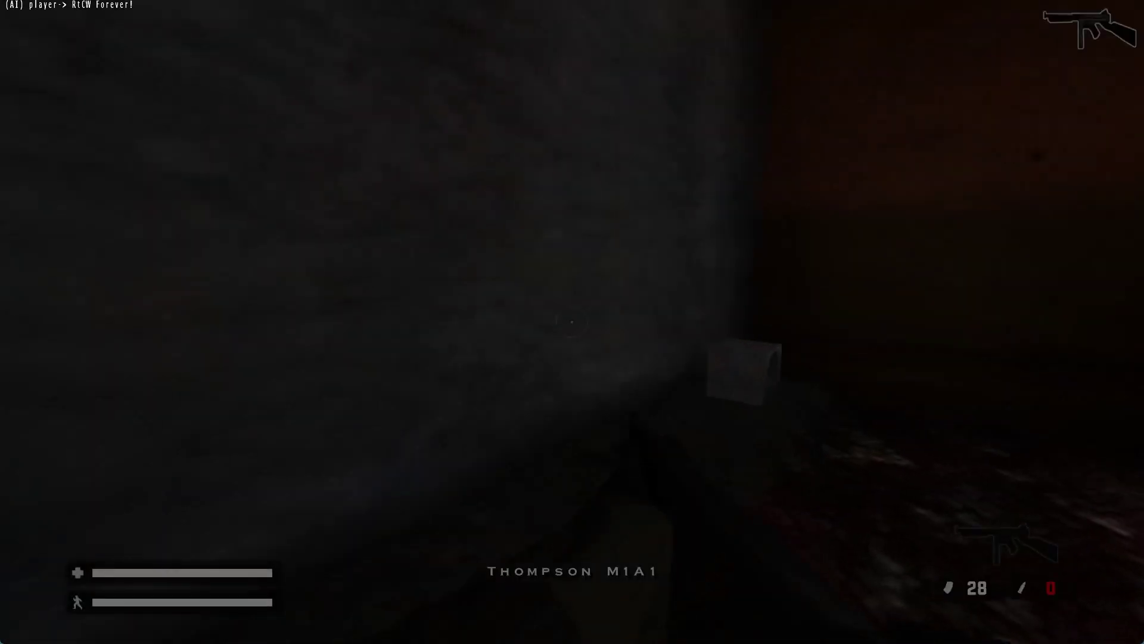
click(572, 322)
key(w)
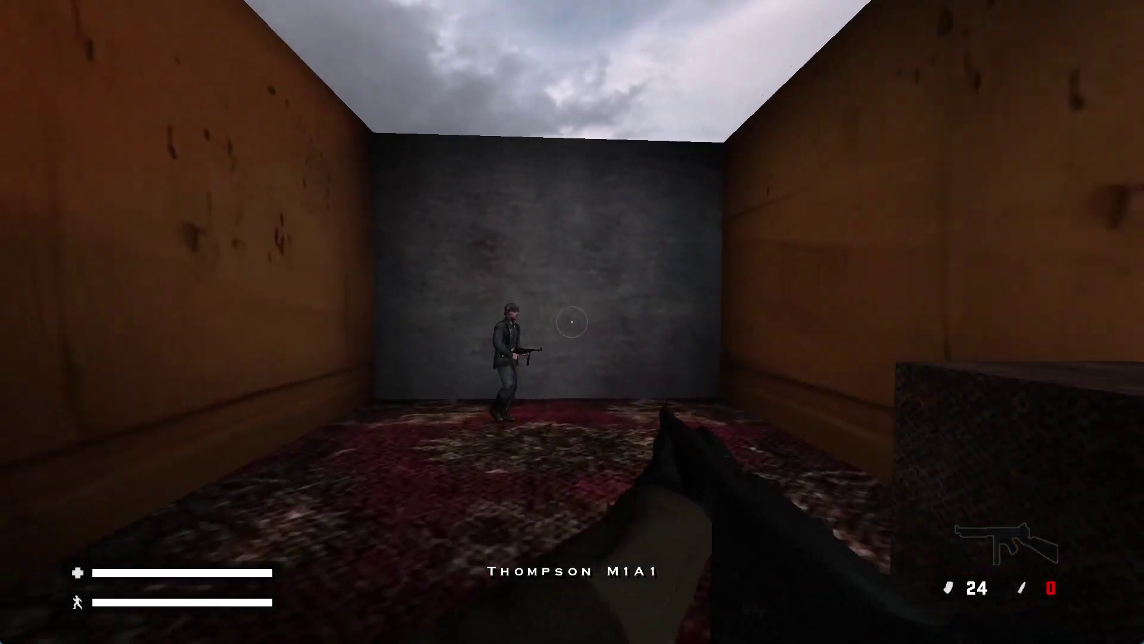
click(572, 322)
click(572, 322)
scroll(572, 322, up, 1)
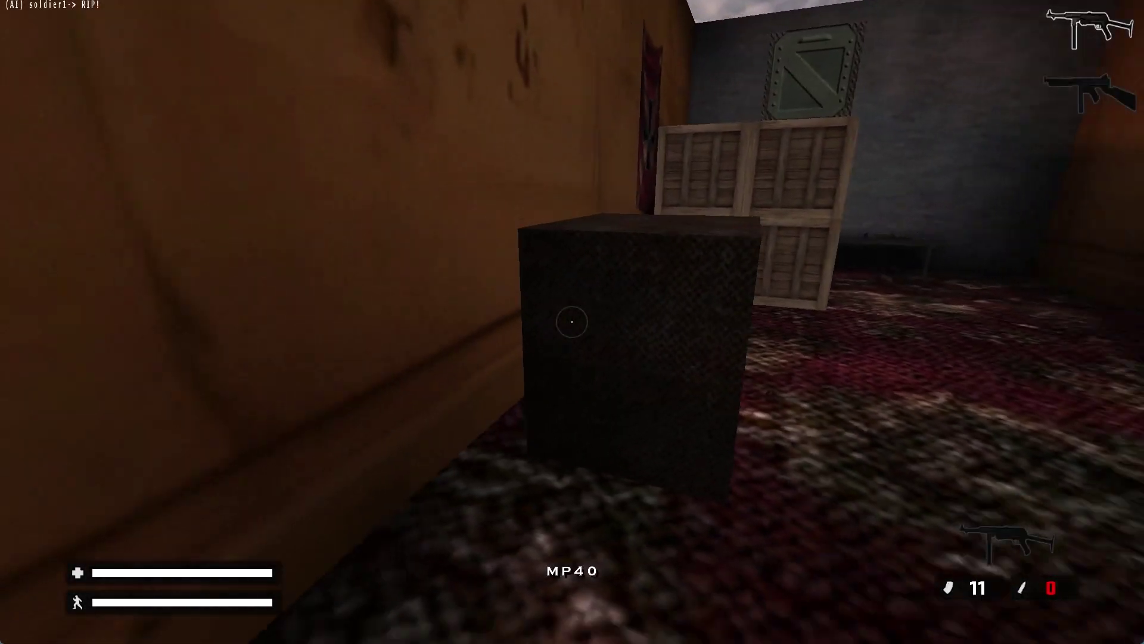
Follow the moving block and jump around it to check that its sound plays only on arrival
key(s)
key(d)
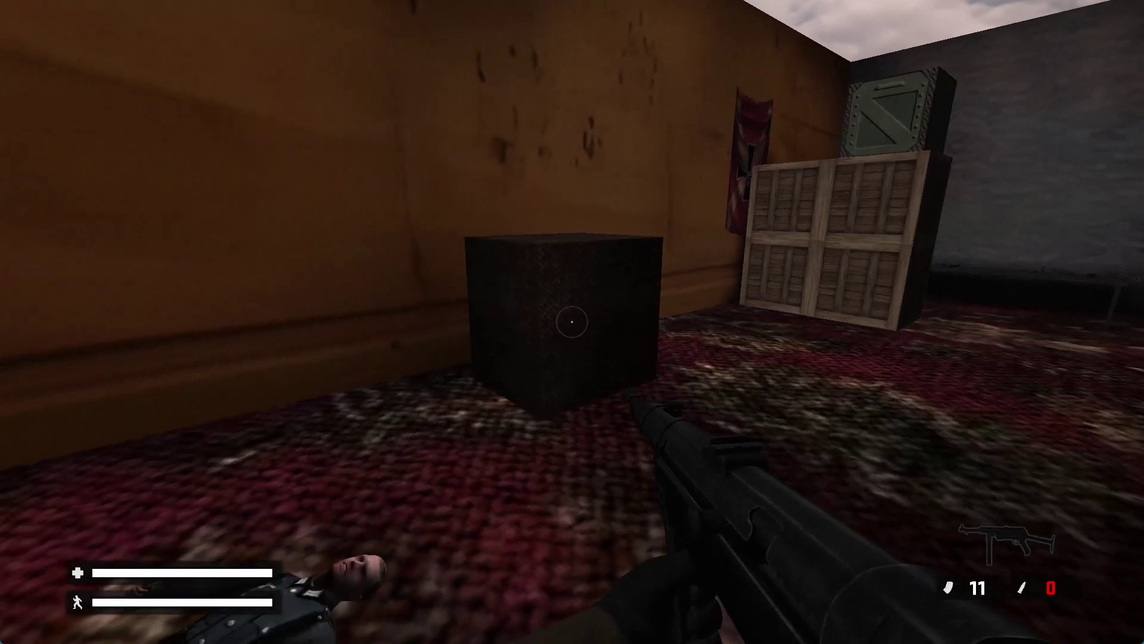
key(w)
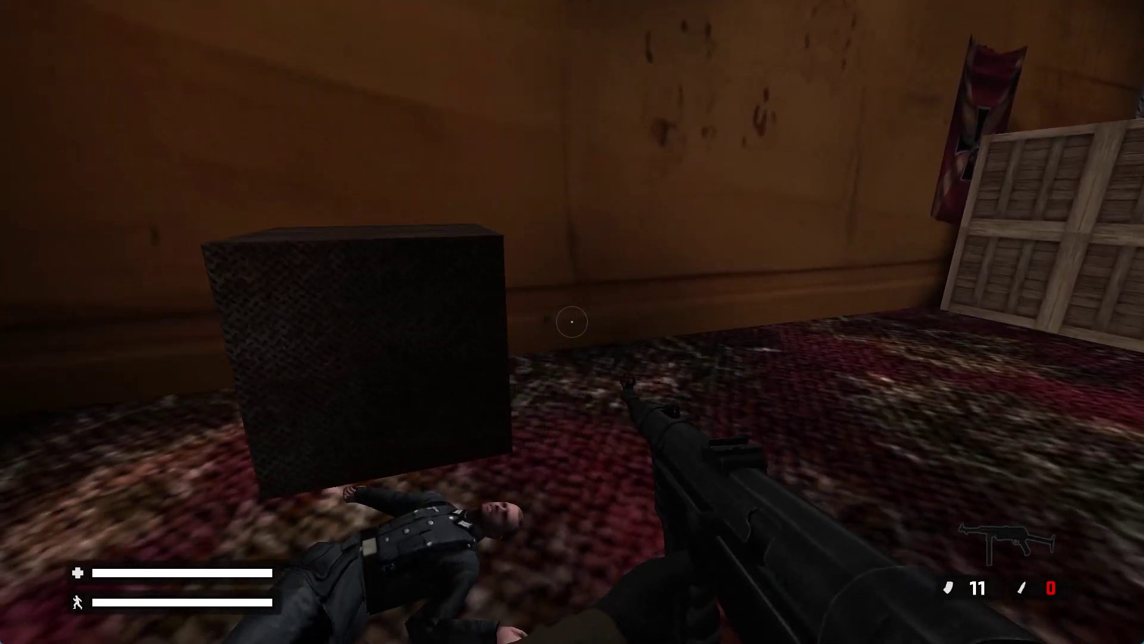
key(space)
key(space)
key(space)
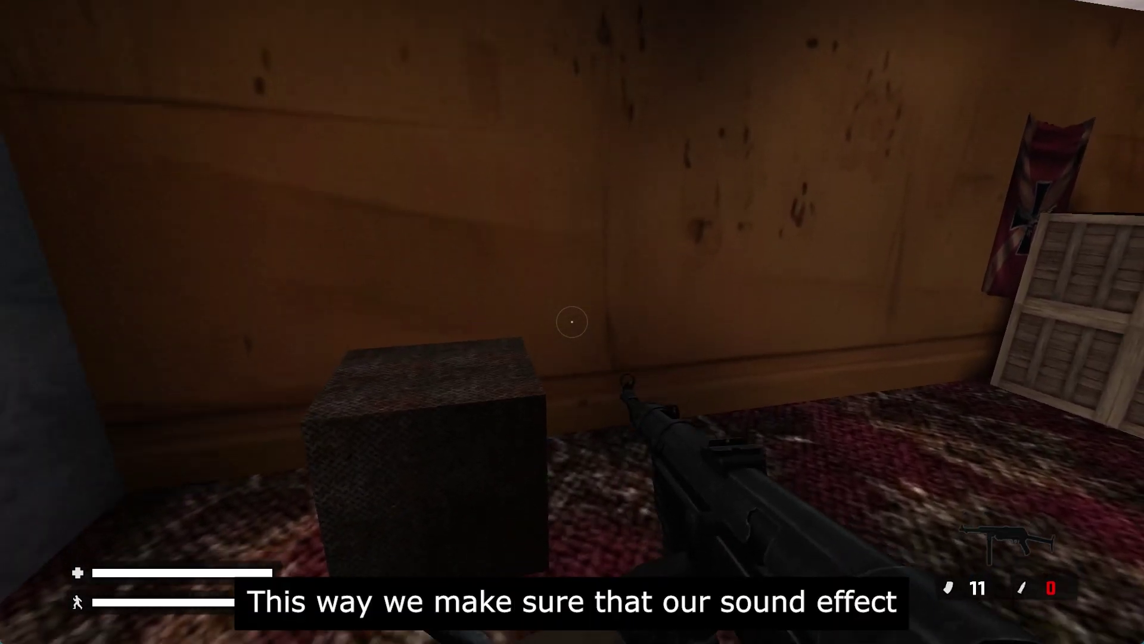
key(space)
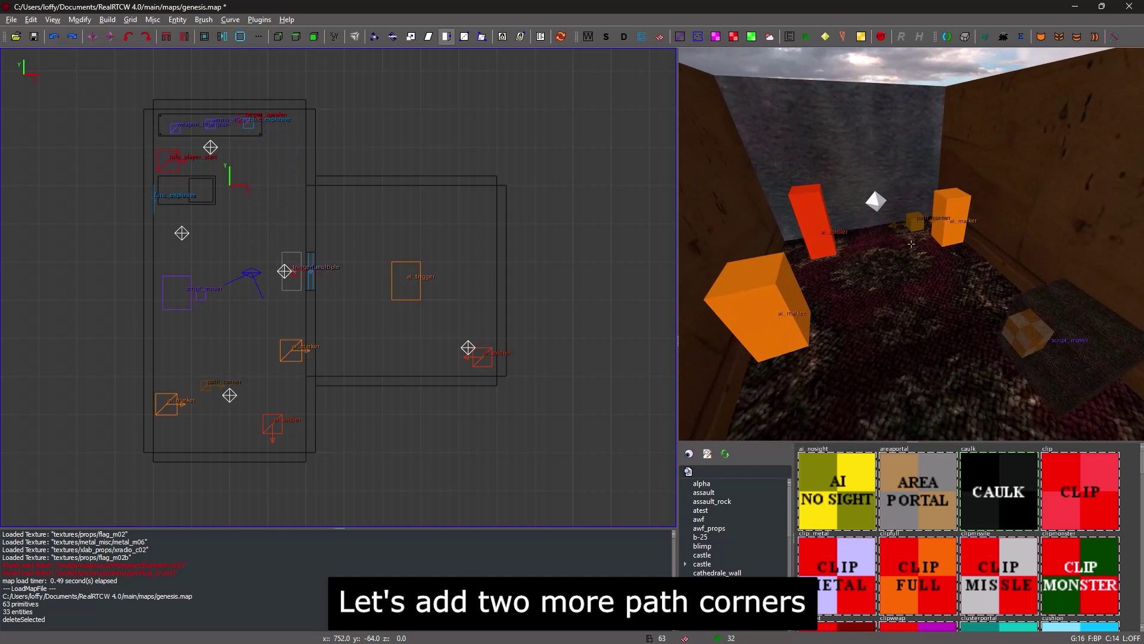
Switch to the map editor, select the position1 path_corner and paste a copy of it near the original
right_click(911, 244)
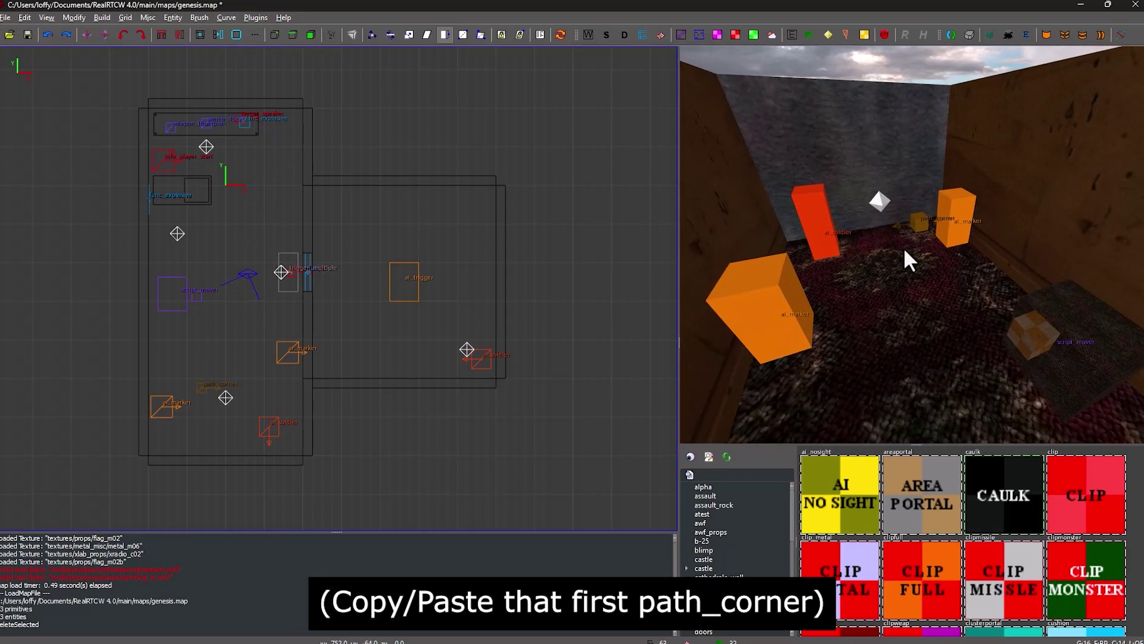
shift+click(915, 222)
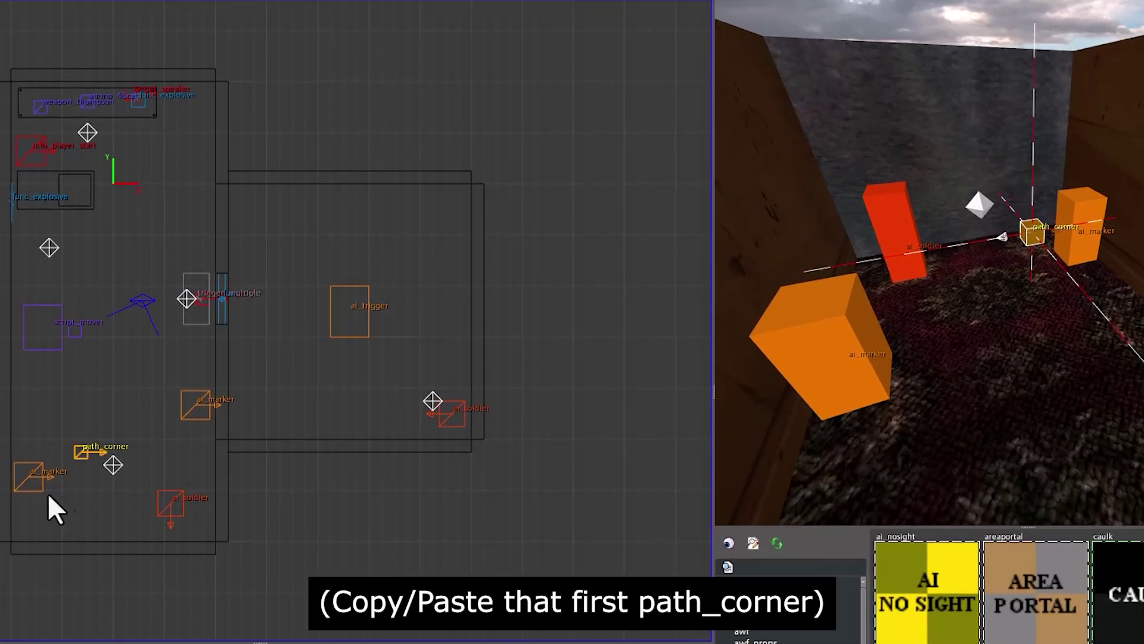
key(ctrl+c)
key(ctrl+v)
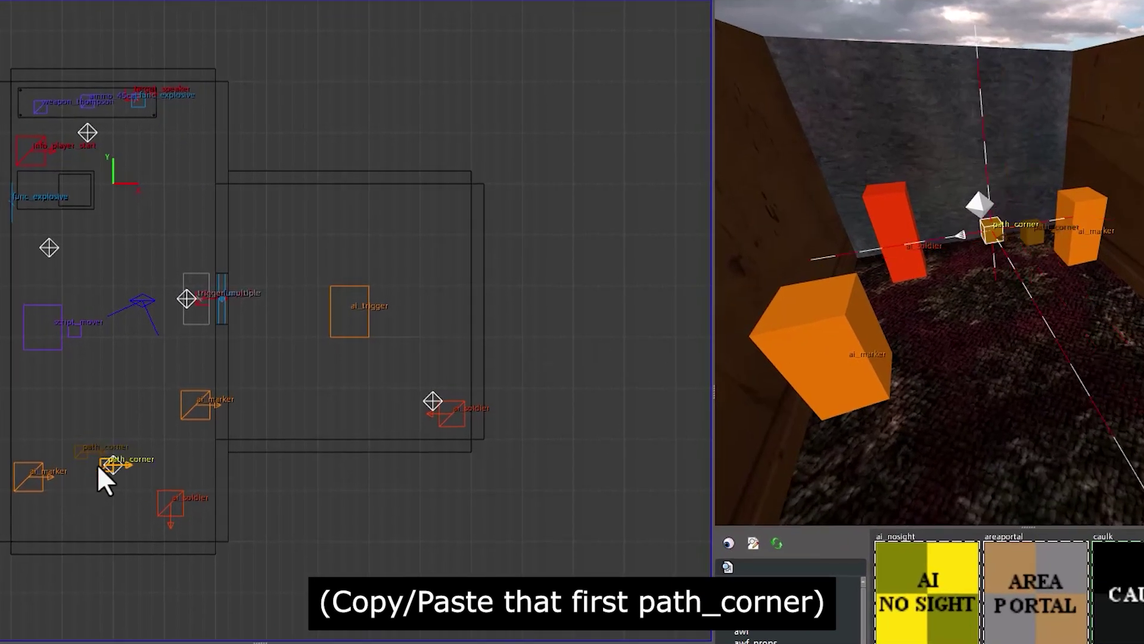
Move the copied path_corner to origin 56 -336 -8 beside the original and set its targetname to position2
drag(98, 464, 158, 463)
key(n)
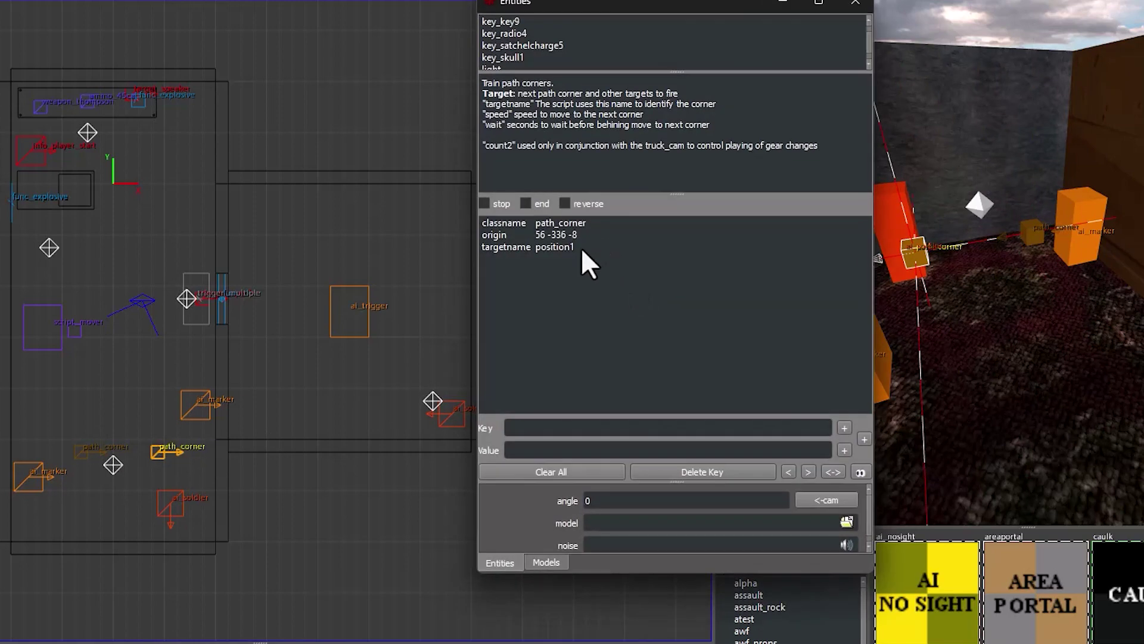
click(581, 248)
click(585, 436)
key(BackSpace)
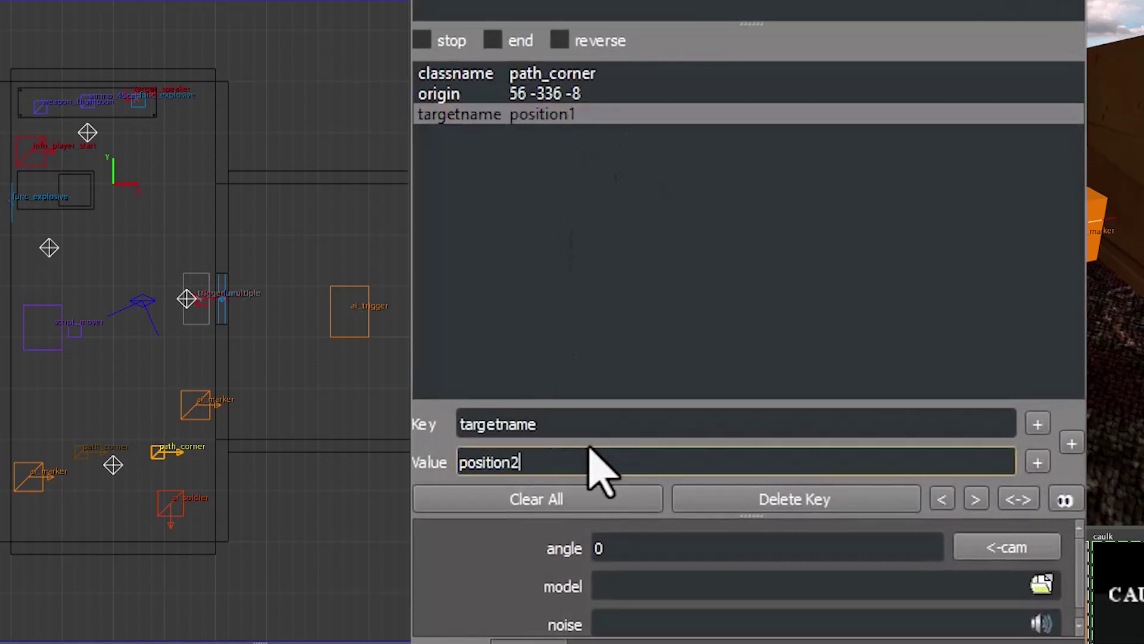
text(2)
key(Return)
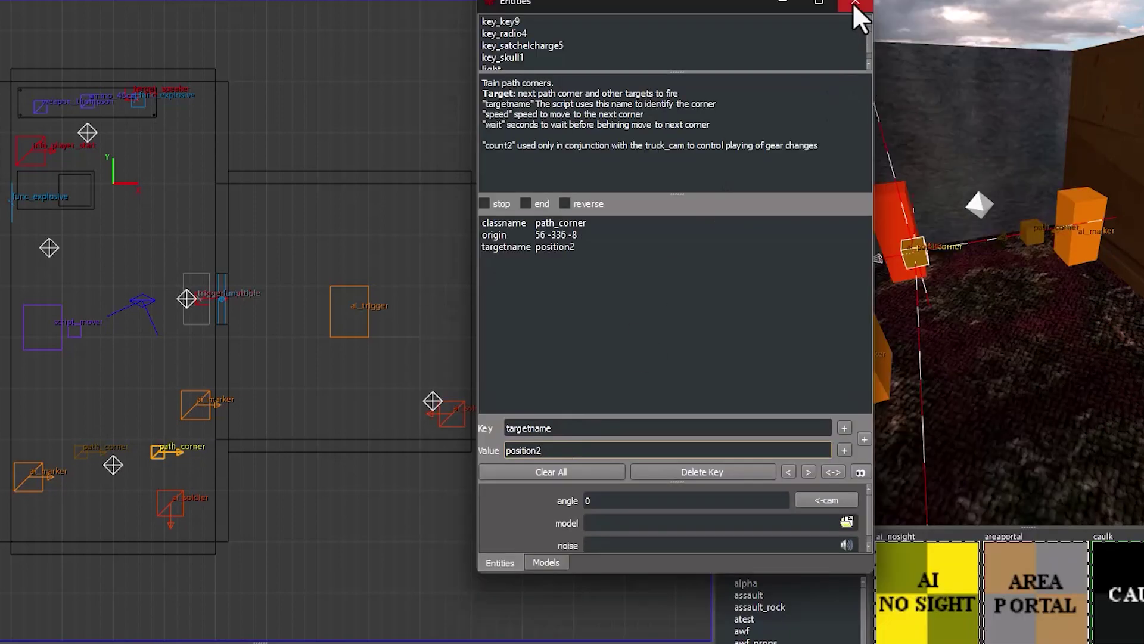
click(851, 7)
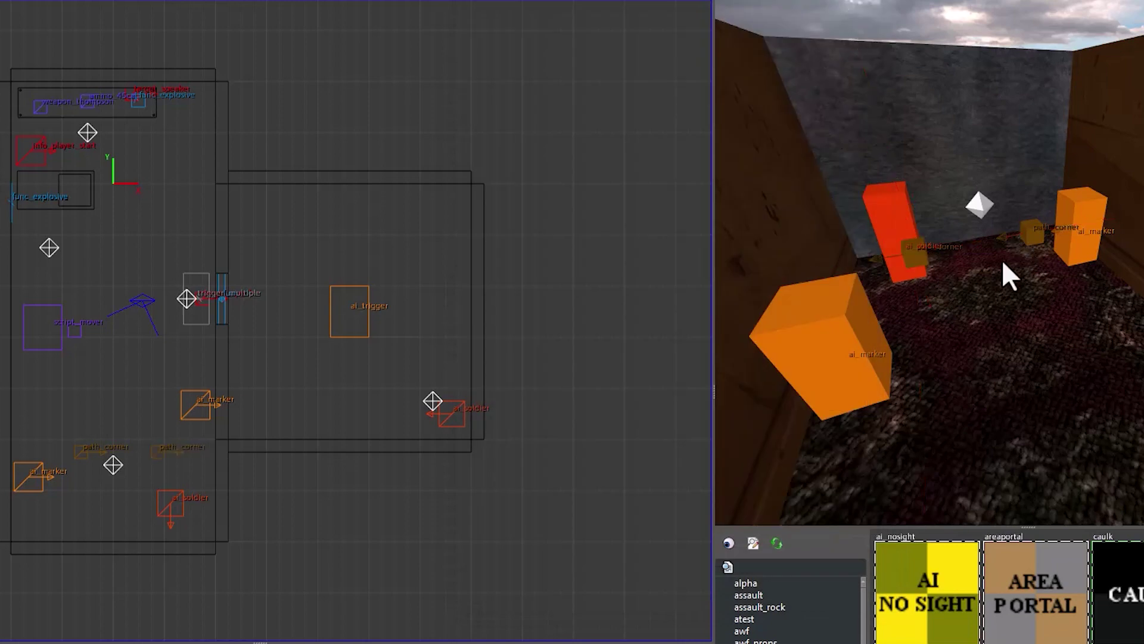
Duplicate the position2 path_corner and move the copy to origin 56 -192 -8, near the middle of the room
right_click(1002, 259)
right_click(1002, 259)
shift+click(981, 215)
key(space)
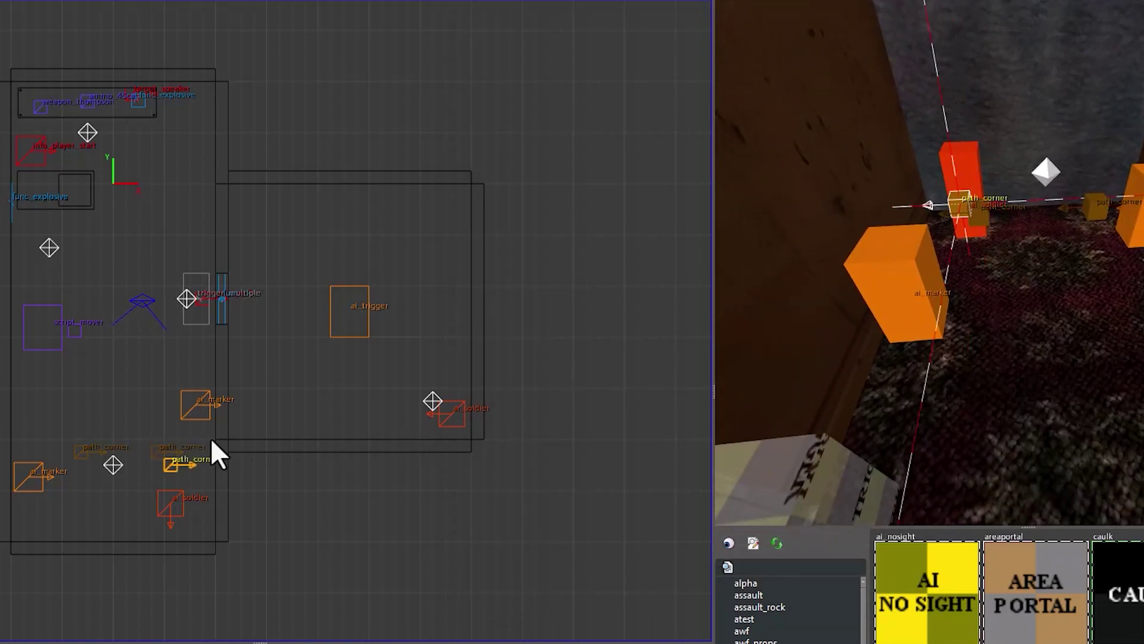
drag(212, 441, 155, 338)
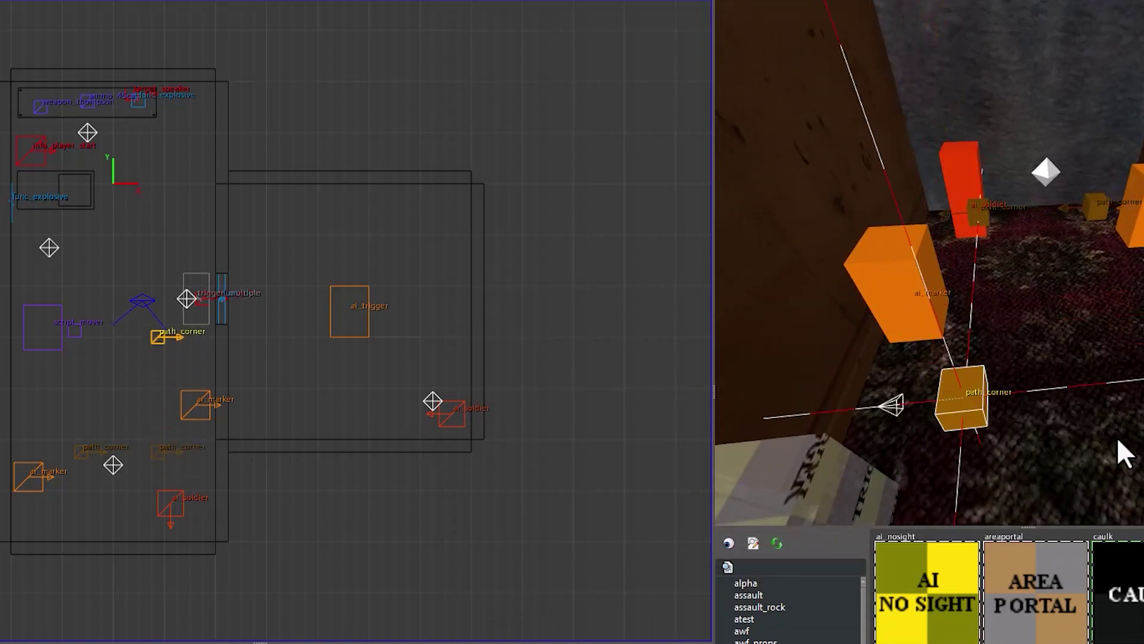
Set the new path_corner's targetname to position3 and deselect it
key(n)
click(577, 115)
click(563, 466)
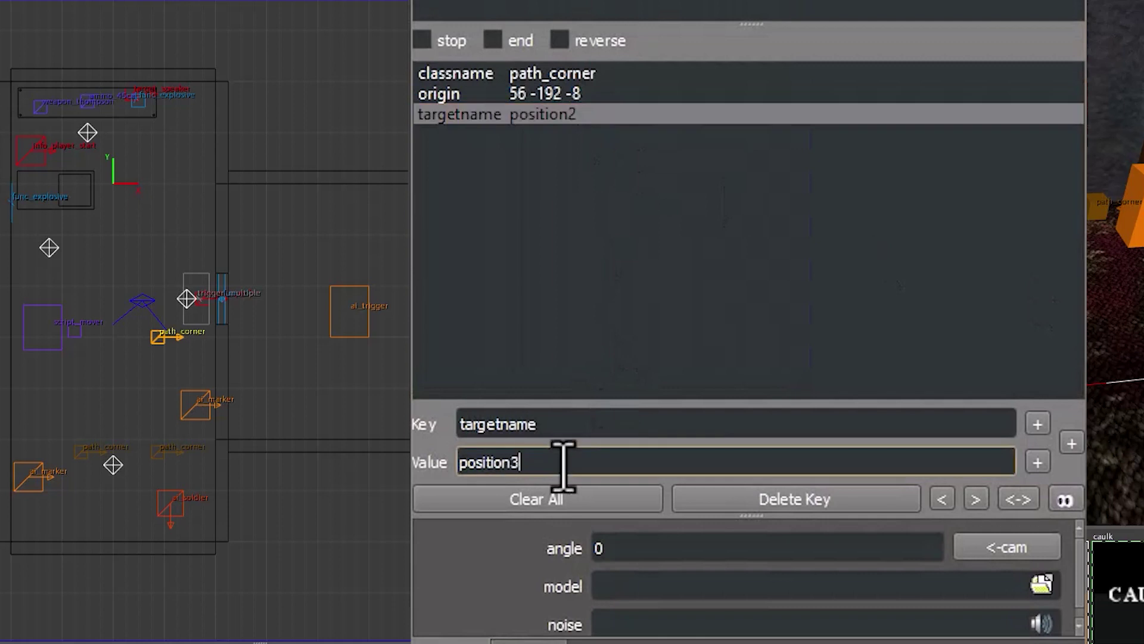
key(Return)
key(Escape)
key(Escape)
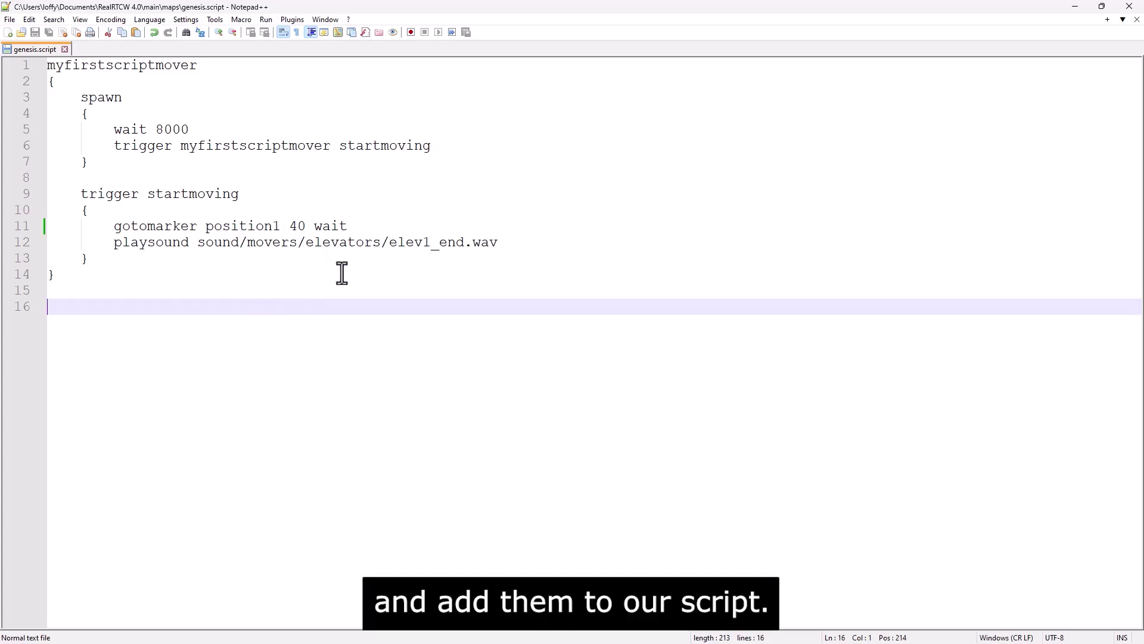
In genesis.script in Notepad++, add "gotomarker position2 40 wait" and "gotomarker position3 40 wait" below the position1 line
drag(356, 226, 28, 234)
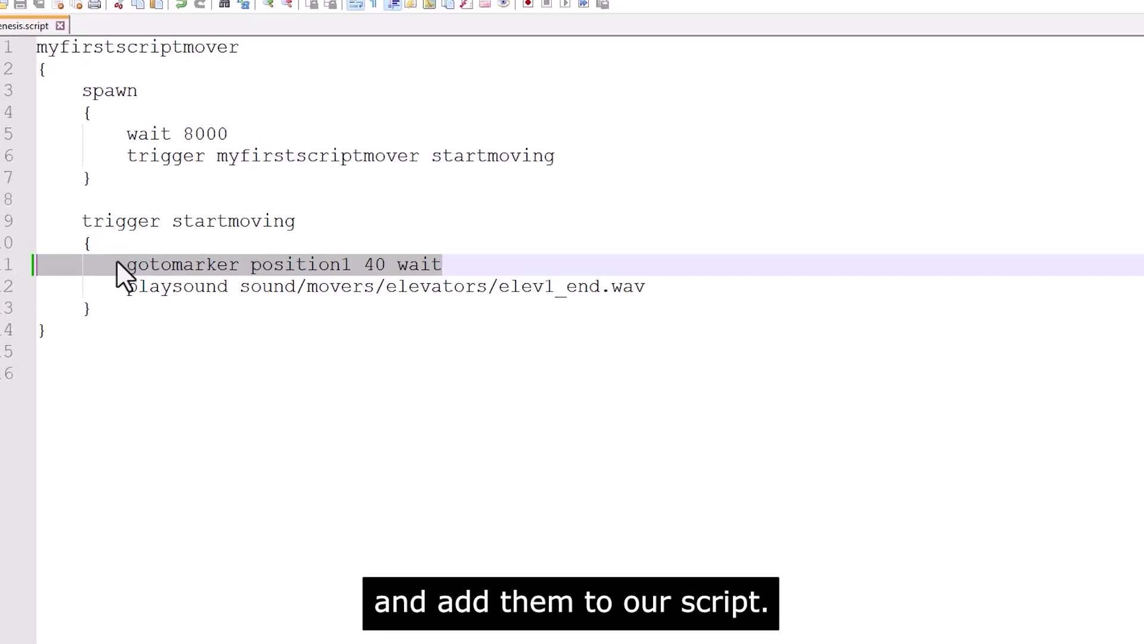
key(ctrl+c)
click(453, 264)
key(Return)
key(ctrl+v)
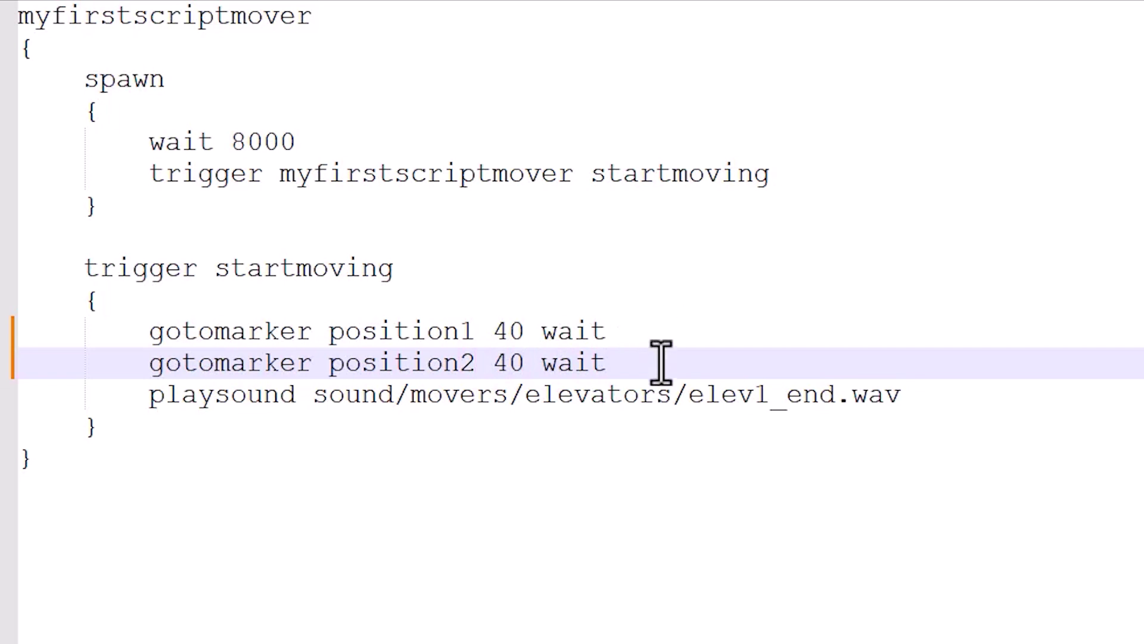
key(Return)
key(ctrl+v)
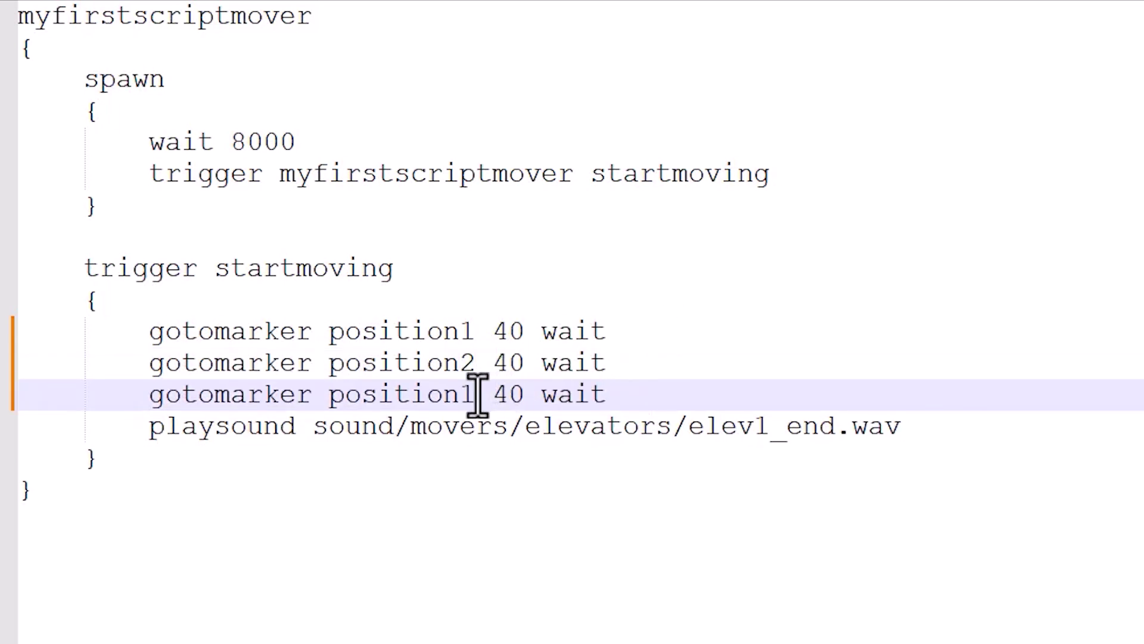
click(325, 542)
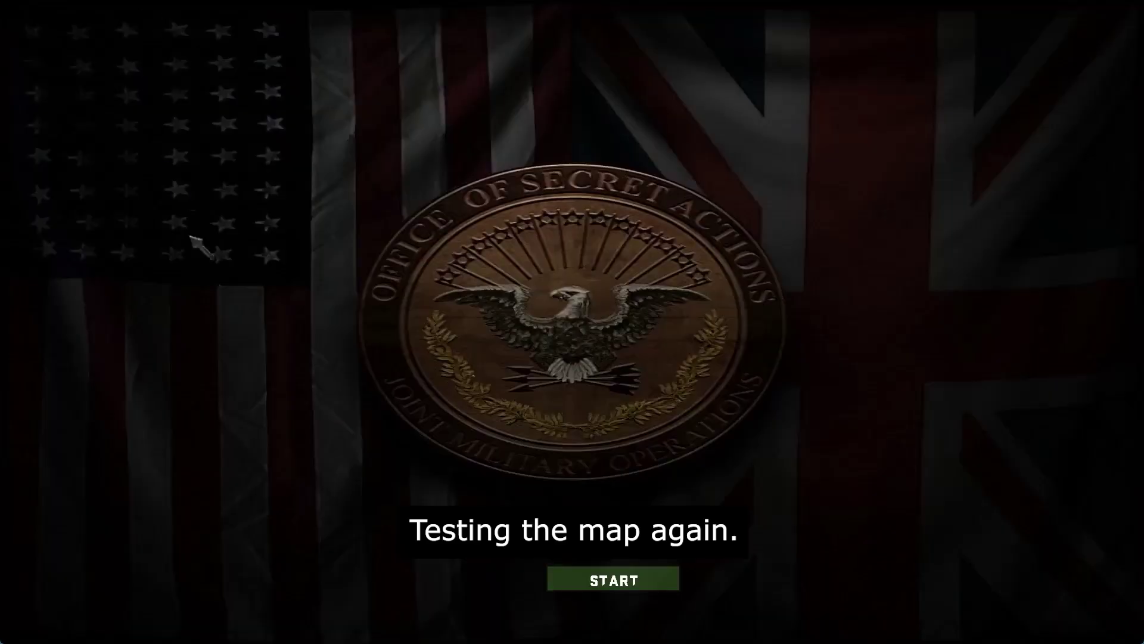
Start the genesis map in RealRTCW and shoot the soldier at the far wall
click(614, 580)
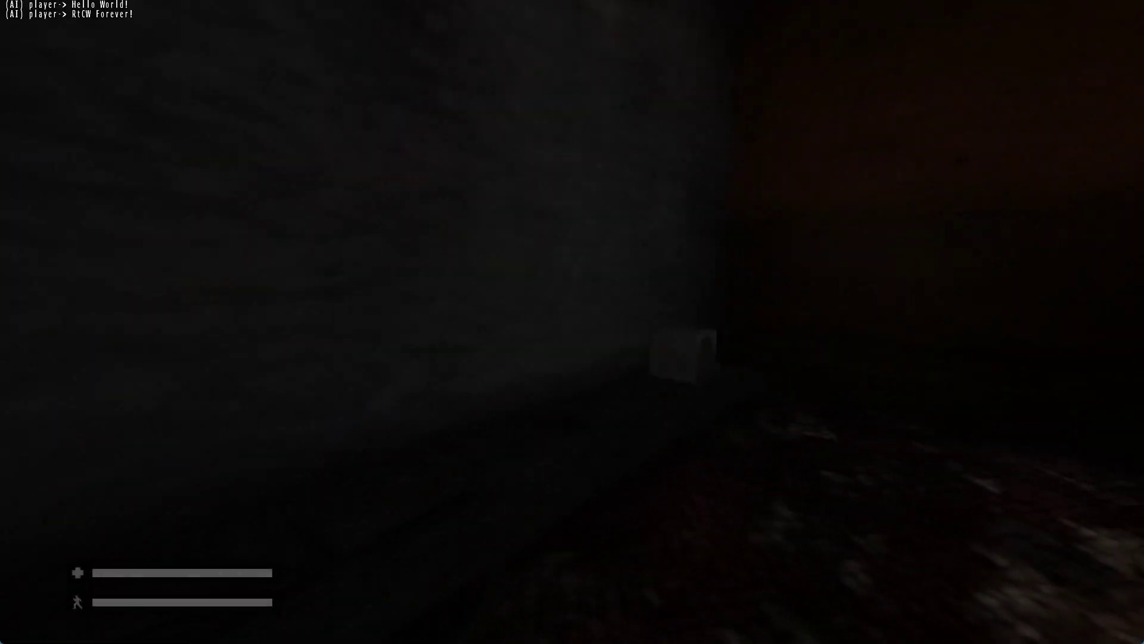
click(572, 322)
key(w)
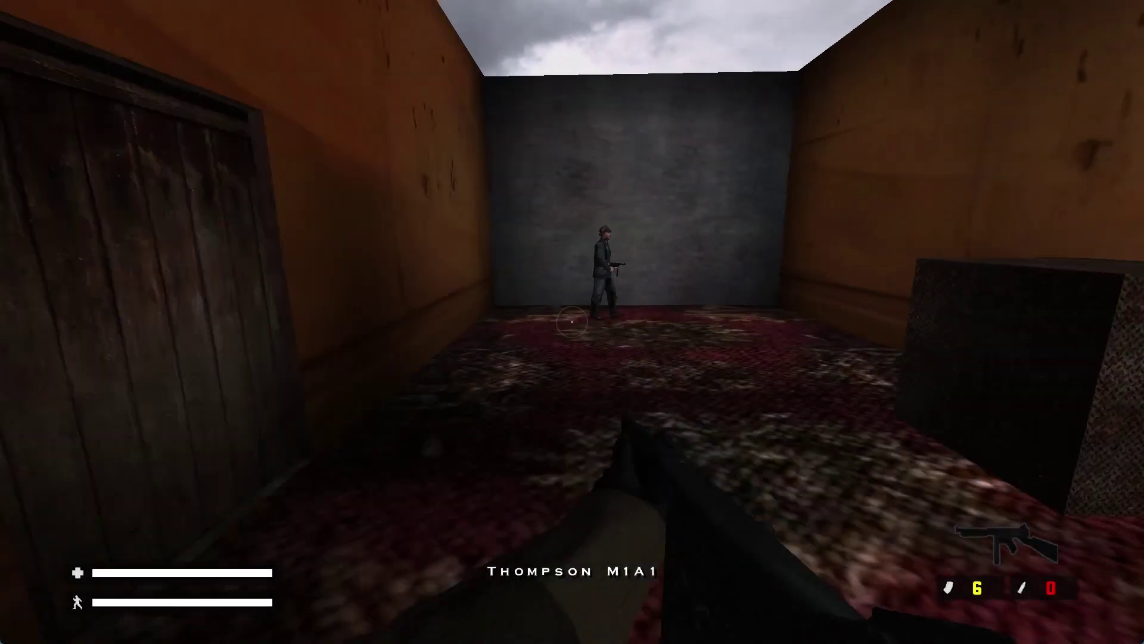
click(572, 322)
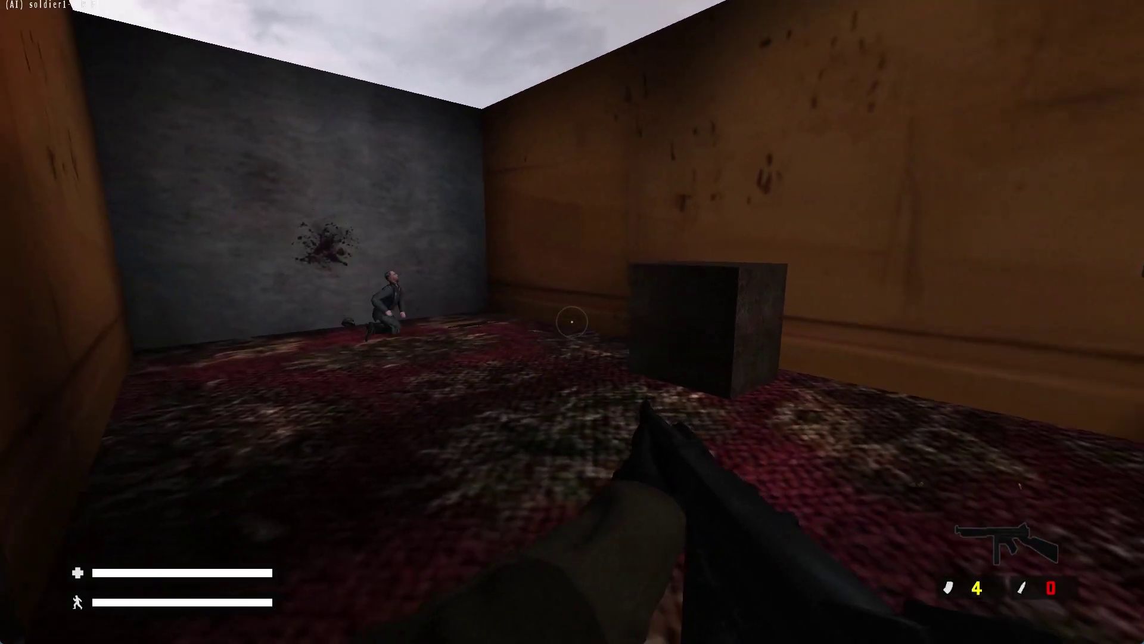
Move around the room to watch the block travel through position1, position2 and position3
key(d)
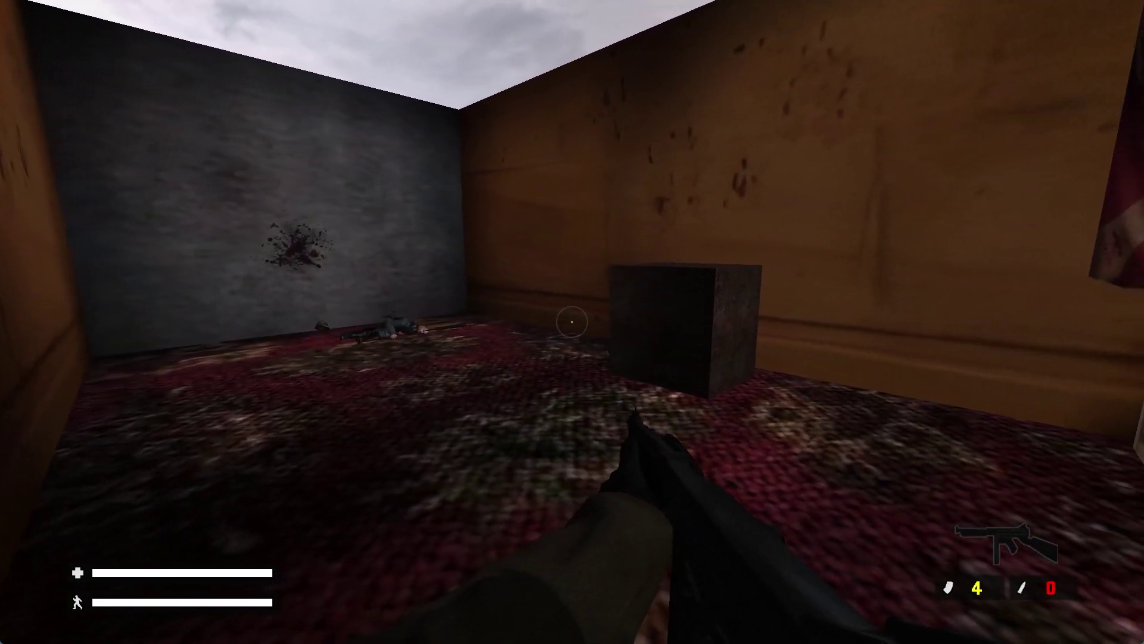
key(s)
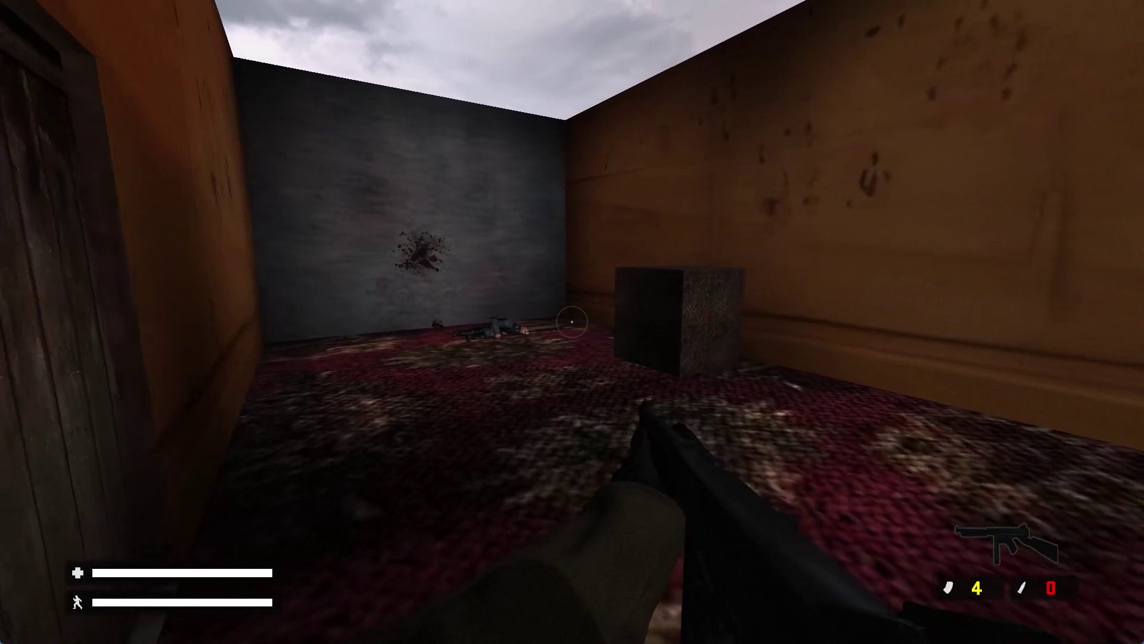
key(a)
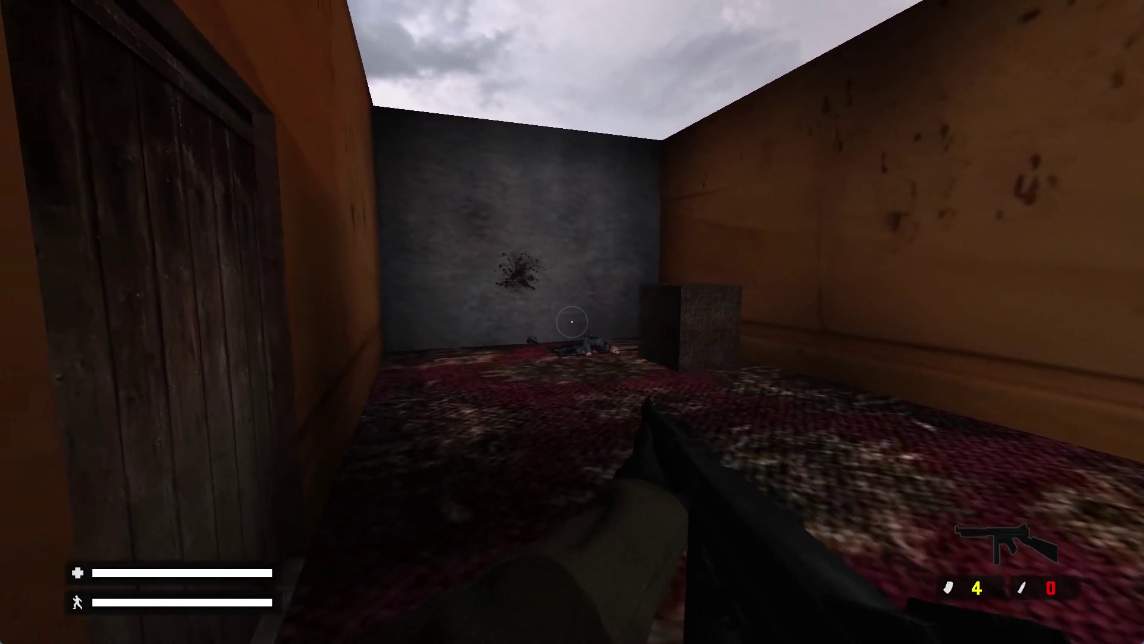
key(a)
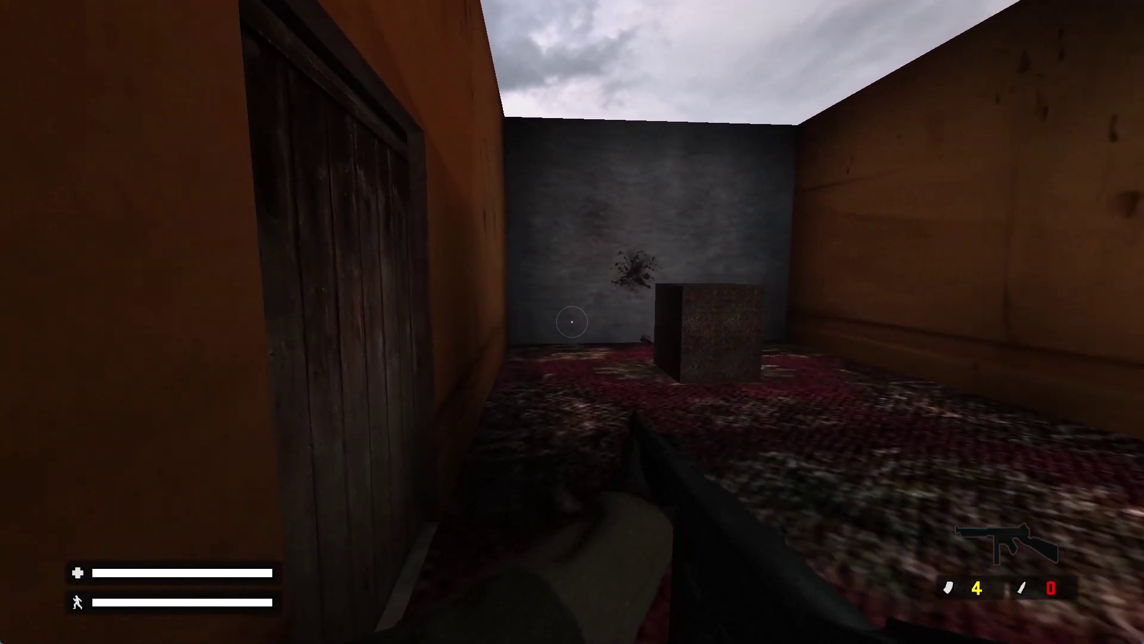
key(d)
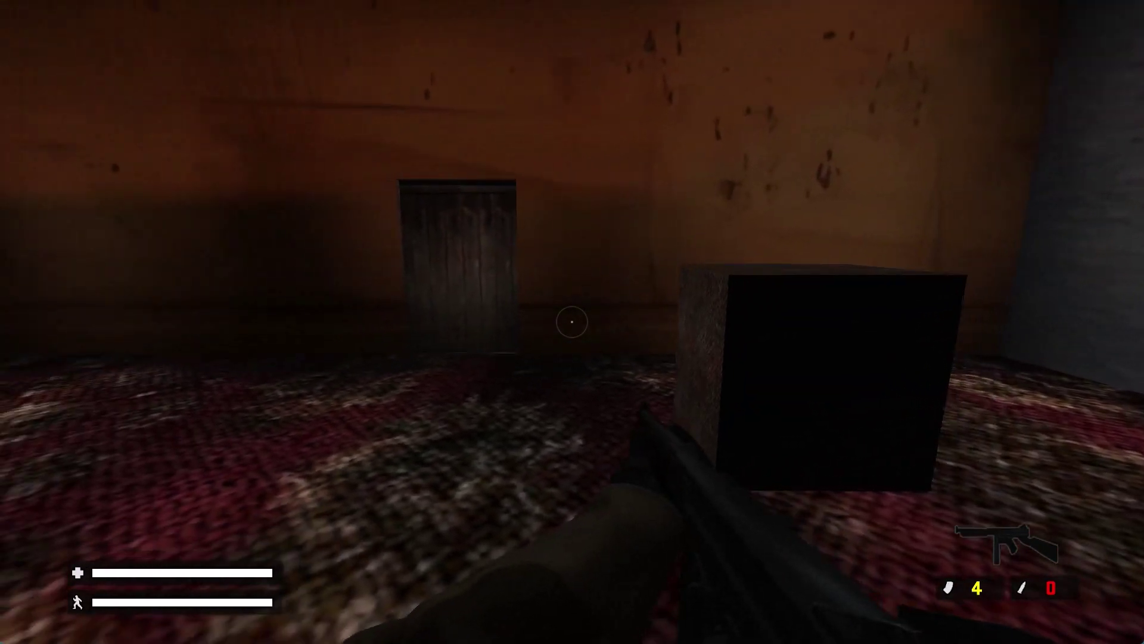
key(d)
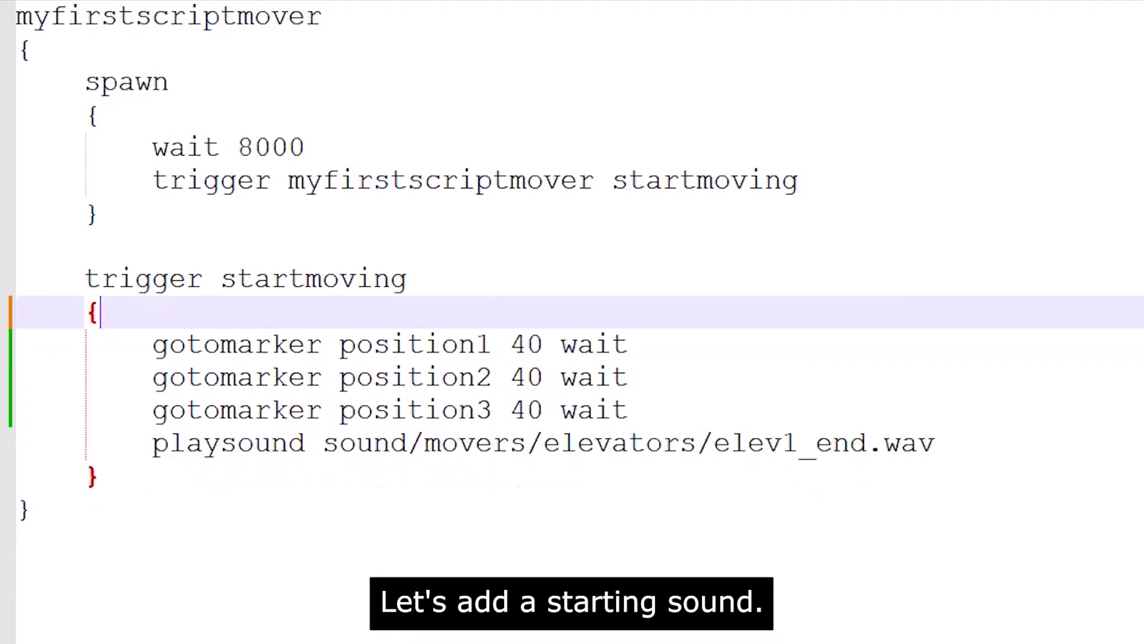
In the script's startmoving trigger, add "playsound sound/movers/elevators/elev1_start.wav" above the gotomarker lines
key(Return)
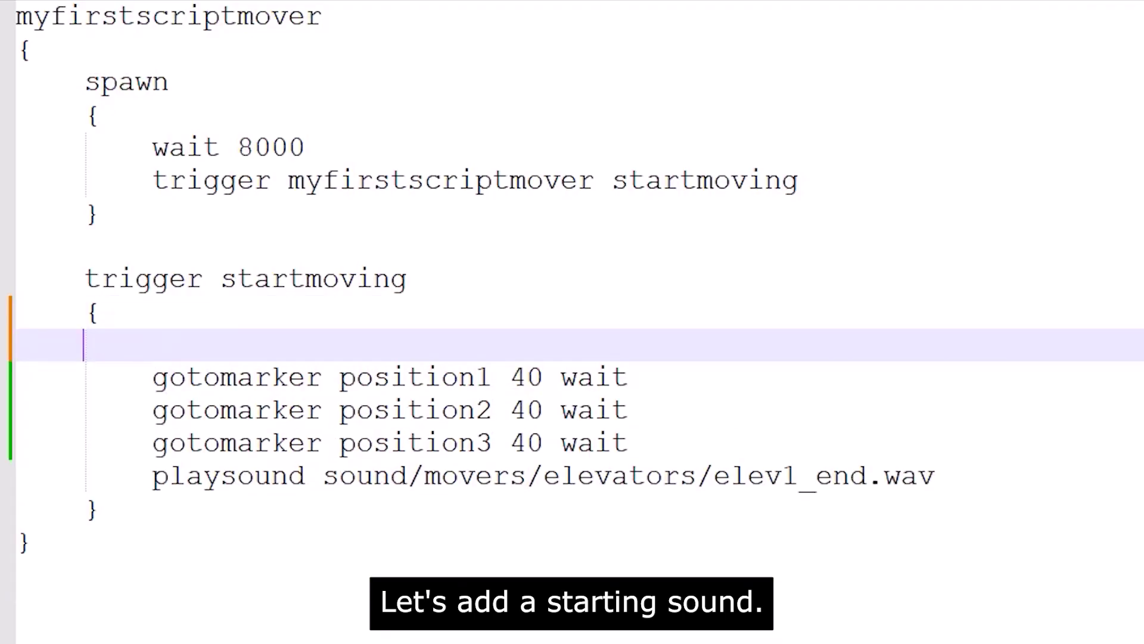
text(pl)
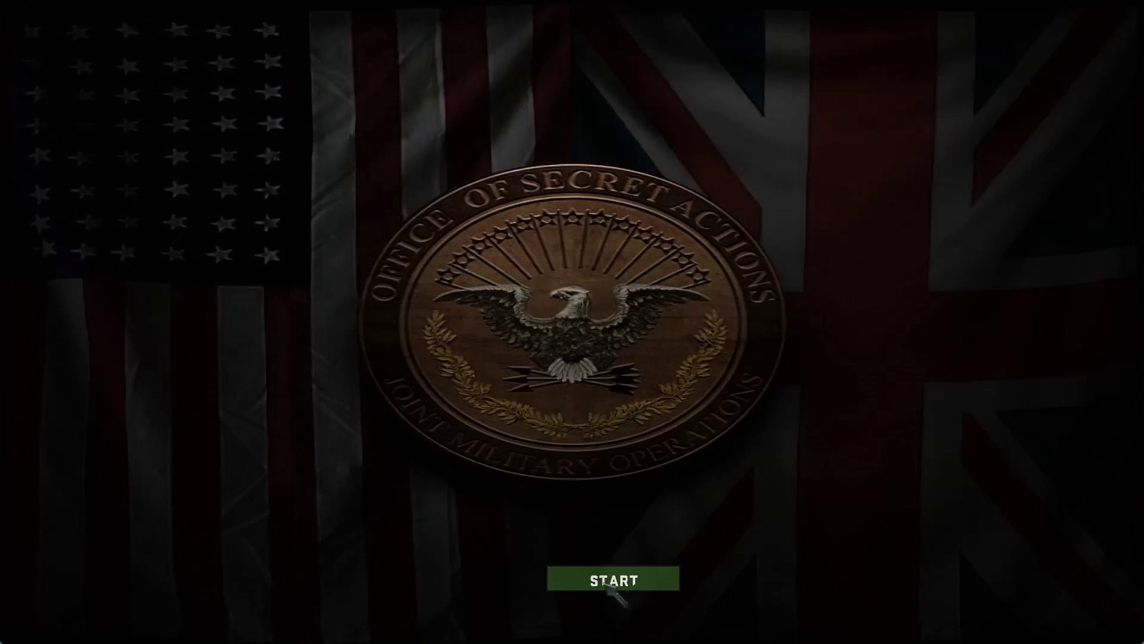
Start the genesis map again in RealRTCW, shoot the soldier and ride the moving block to check its starting sound
click(609, 583)
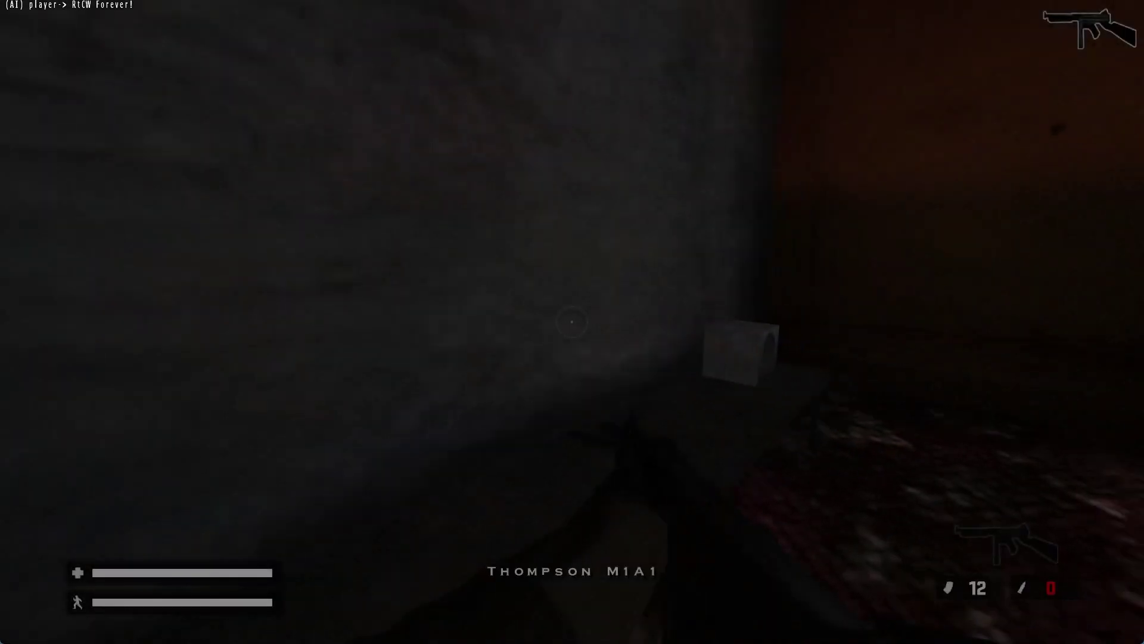
click(572, 321)
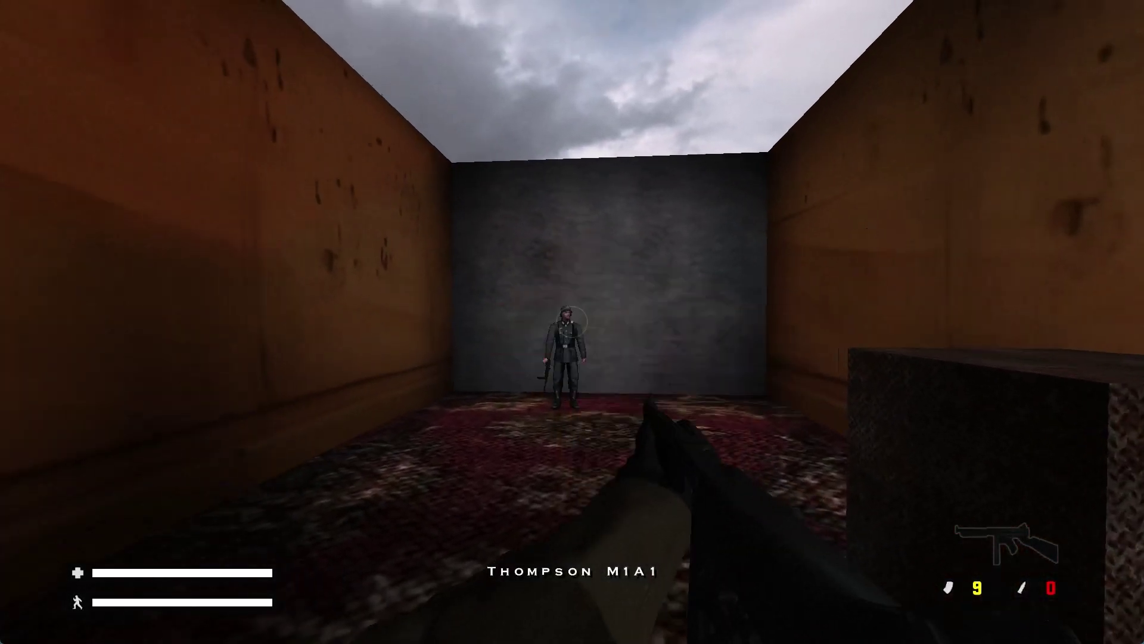
click(571, 322)
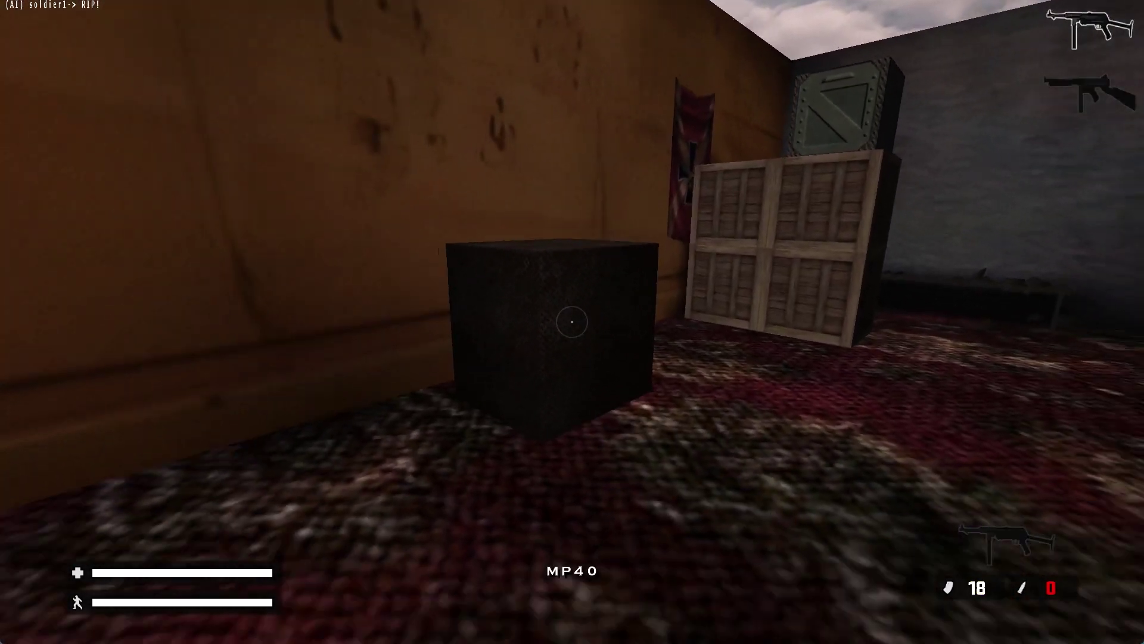
key(s)
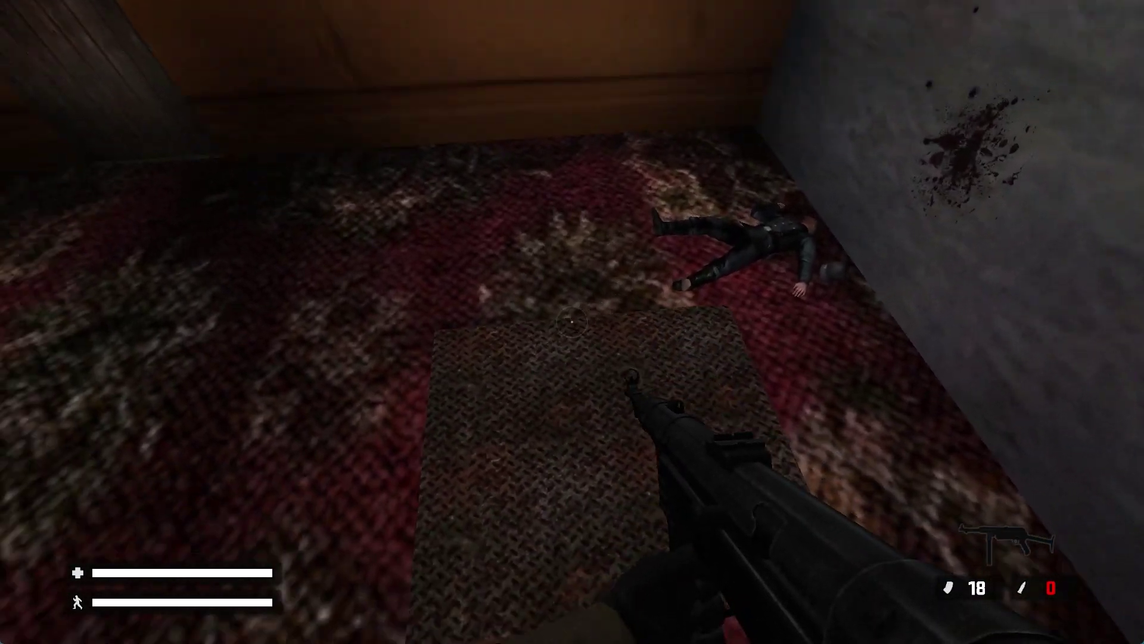
key(w)
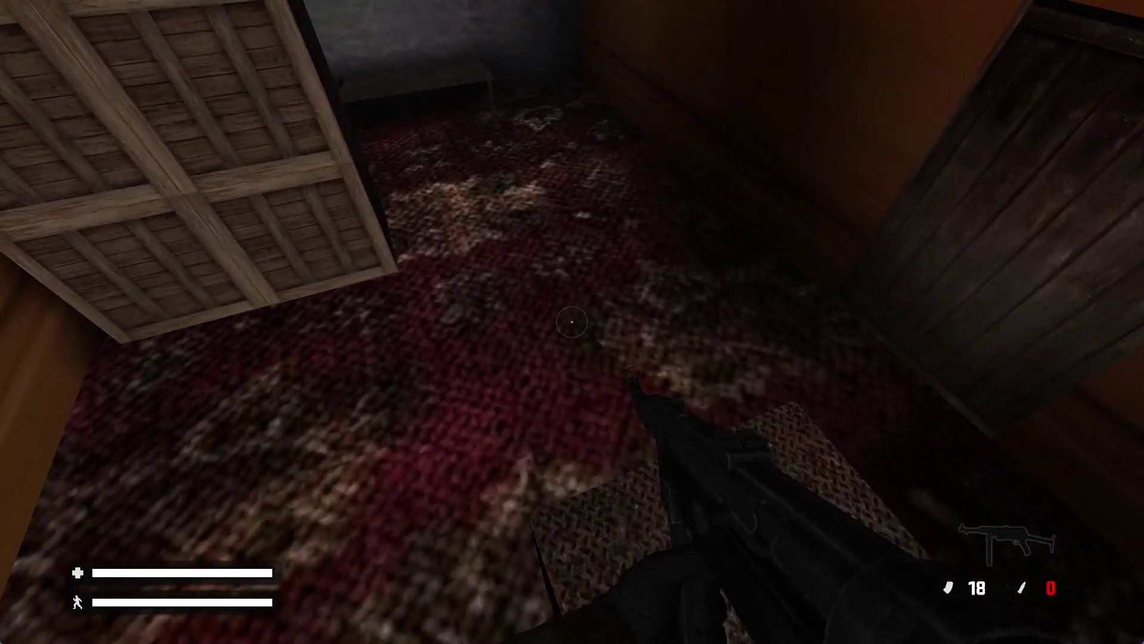
key(s)
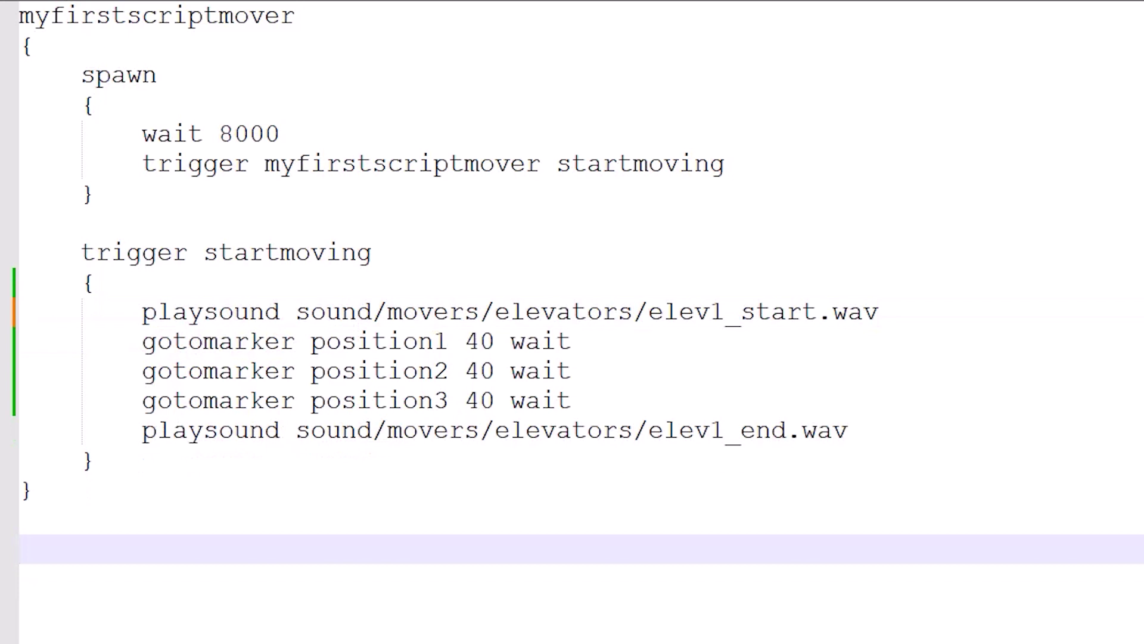
Add "playsound sound/movers/elevators/elev1_loop.wav" below the elev1_start.wav line in the script's startmoving trigger
click(879, 311)
key(Return)
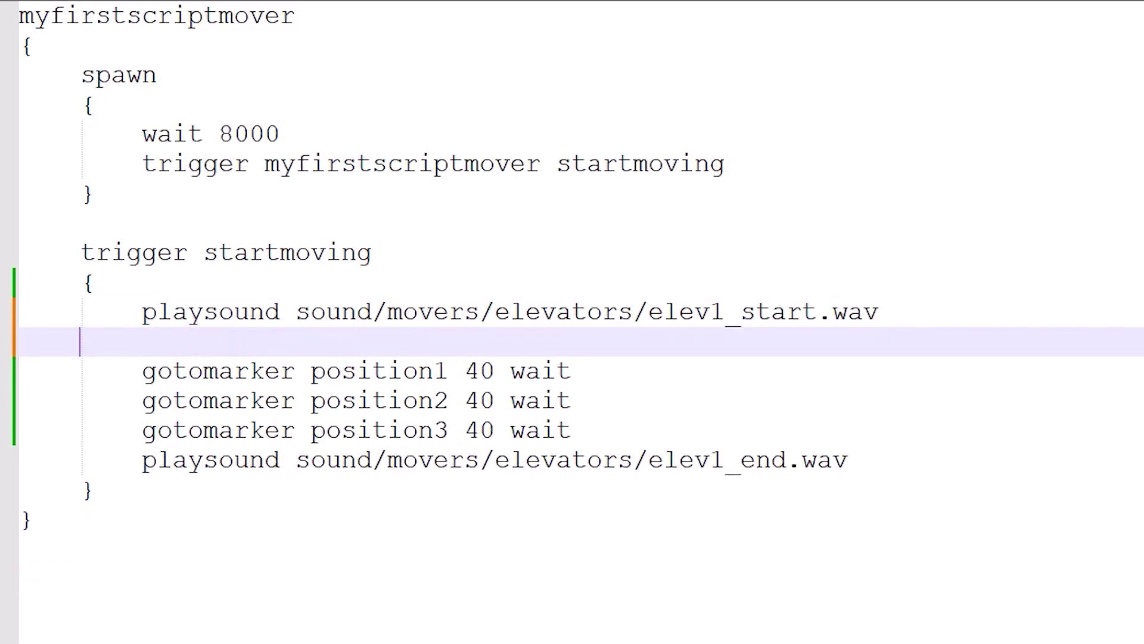
text(playsound sound/mov)
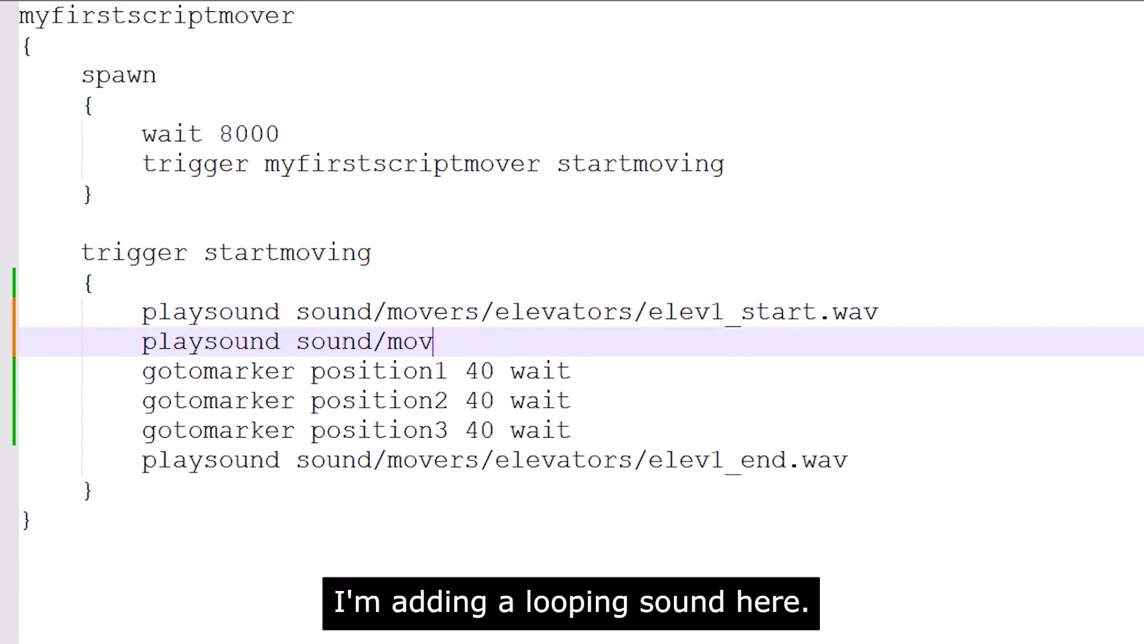
text(1_loop.wav)
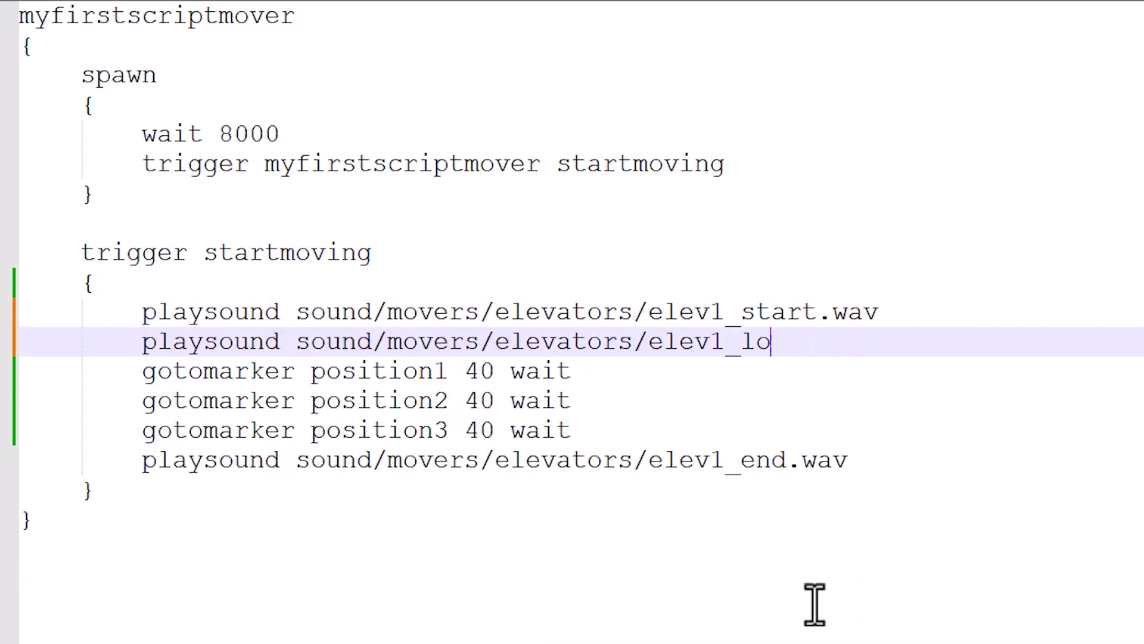
key(ctrl+End)
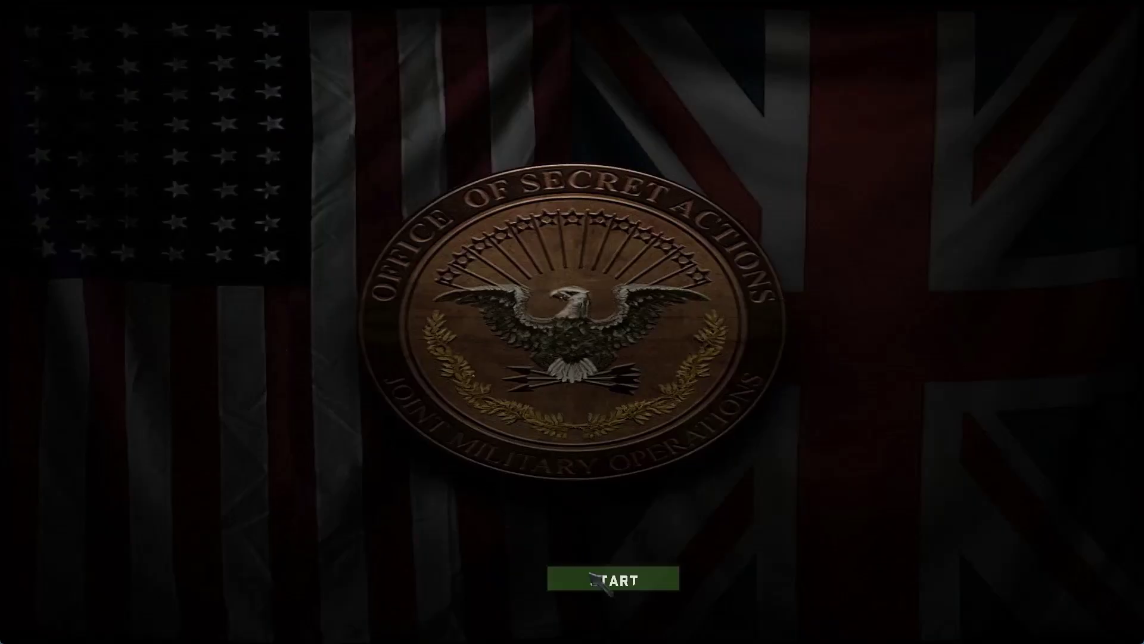
Start the genesis map in RealRTCW and shoot the soldier at the far wall
click(593, 586)
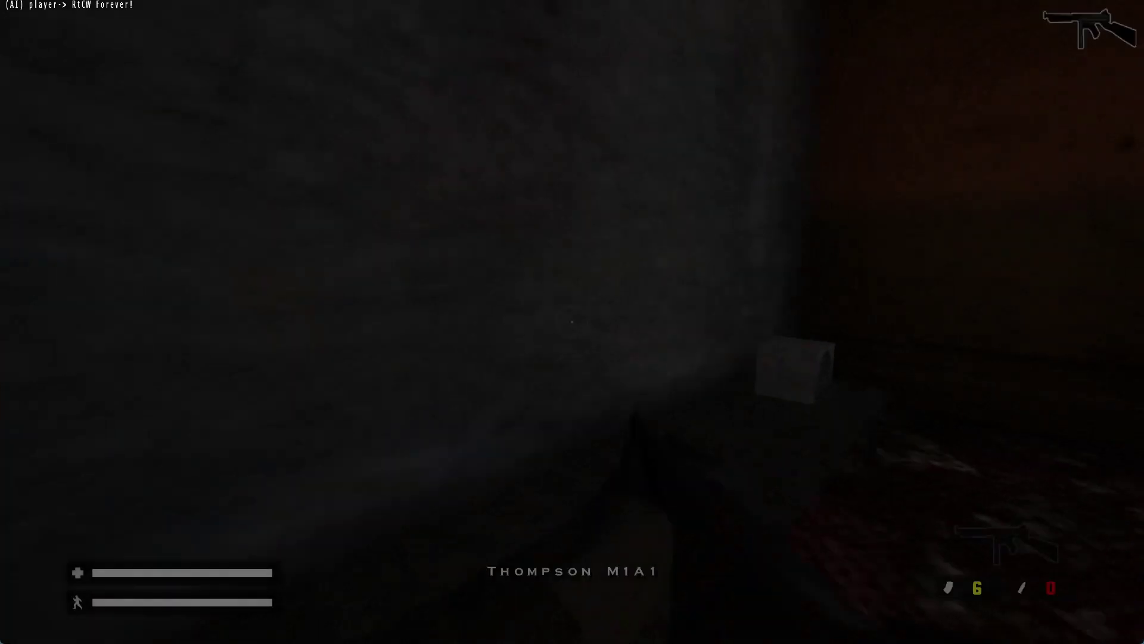
click(573, 321)
key(w)
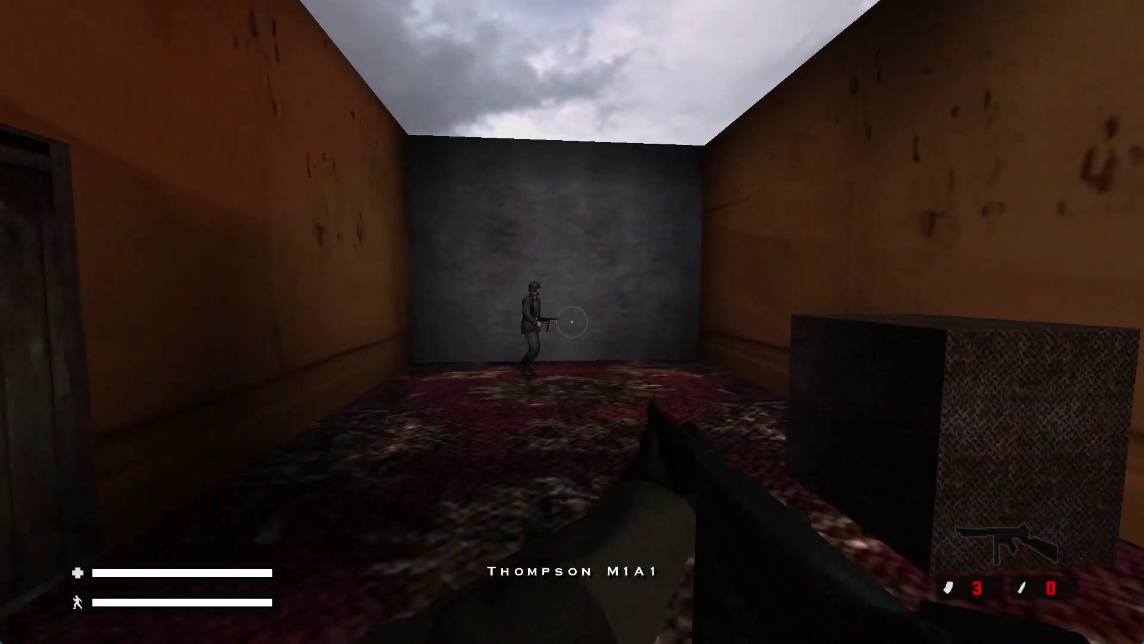
click(572, 321)
key(w)
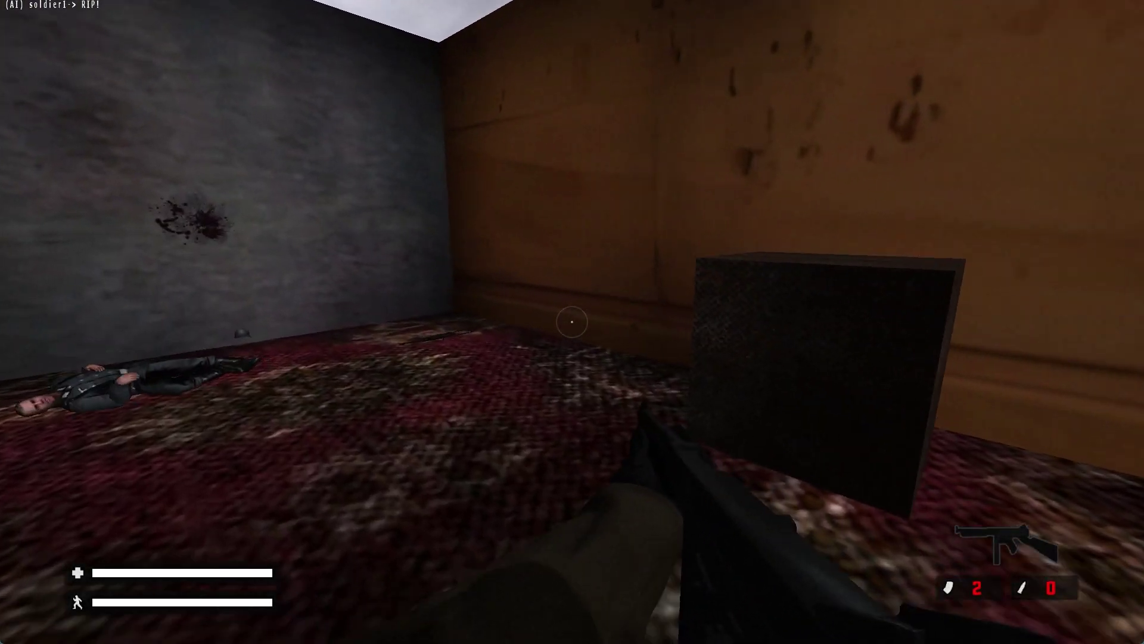
Follow the moving block around the room to check how its elev1_loop.wav sound plays along the path
key(d)
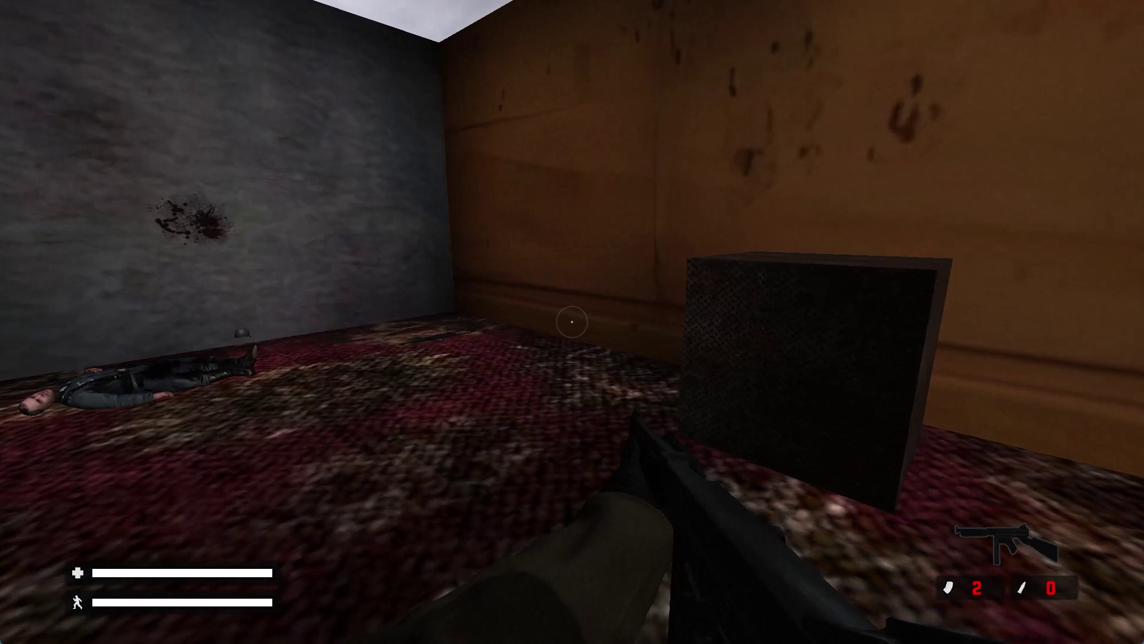
key(s)
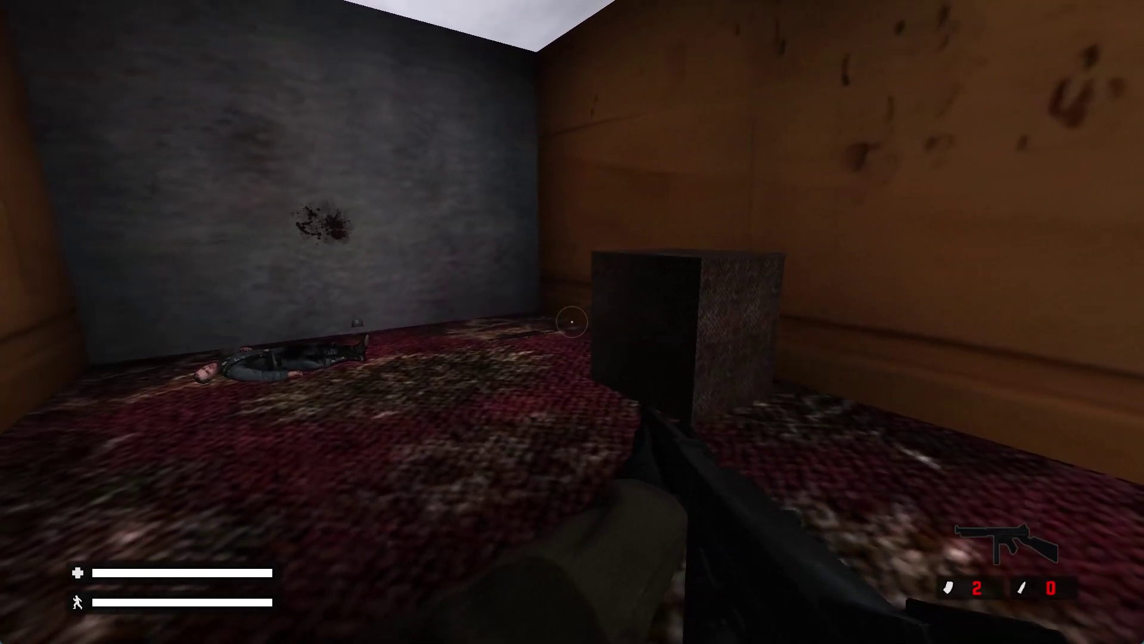
key(d)
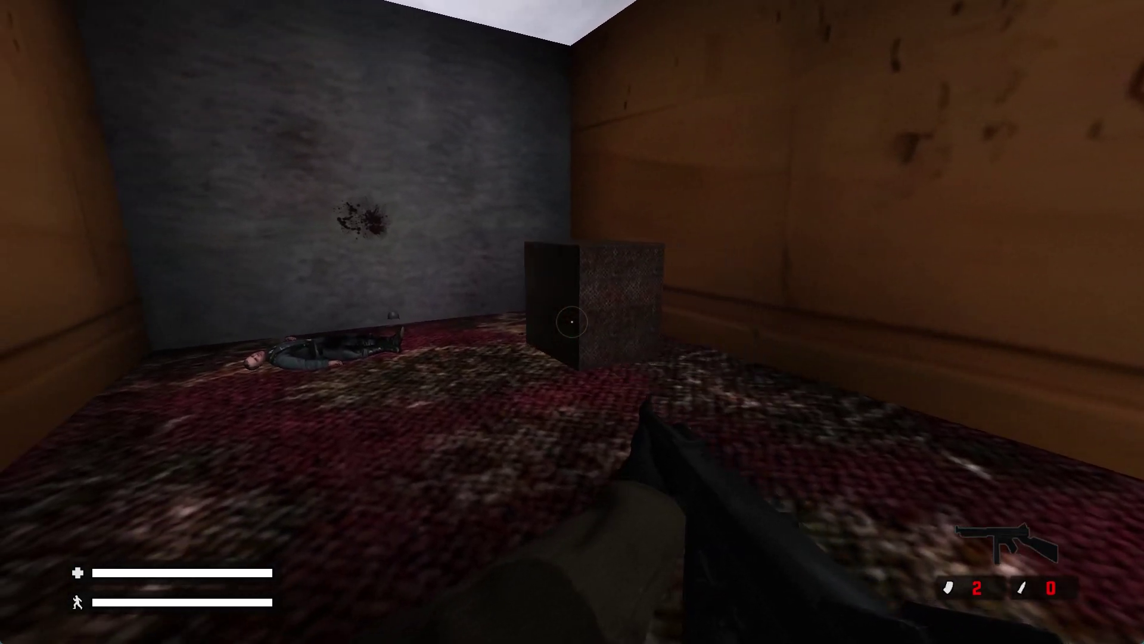
key(w)
key(d)
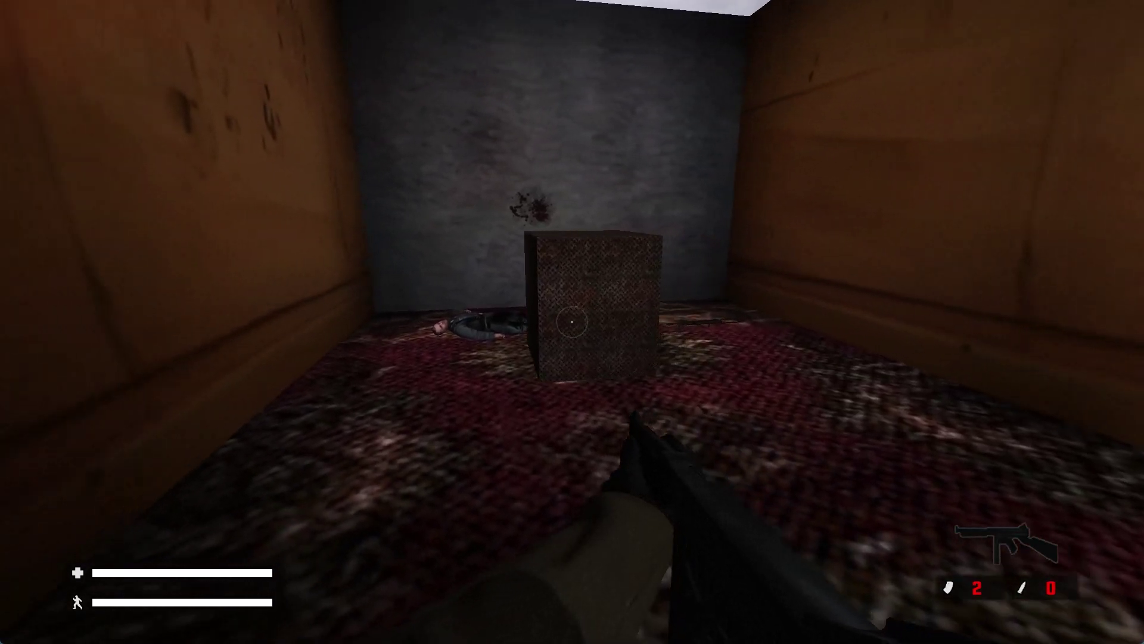
key(s)
key(a)
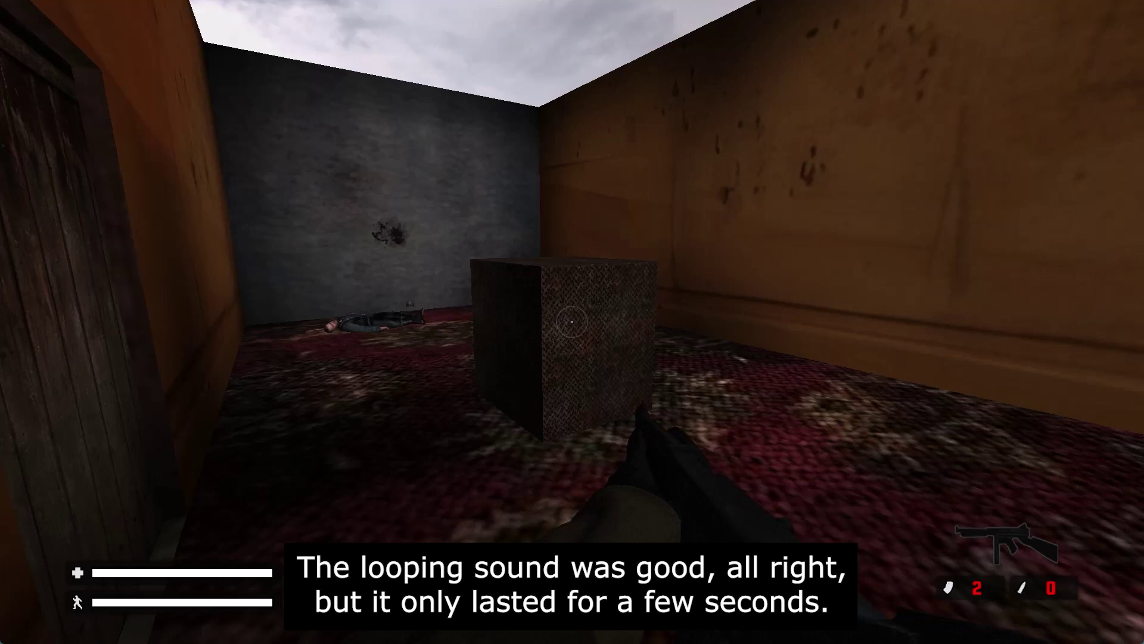
key(s)
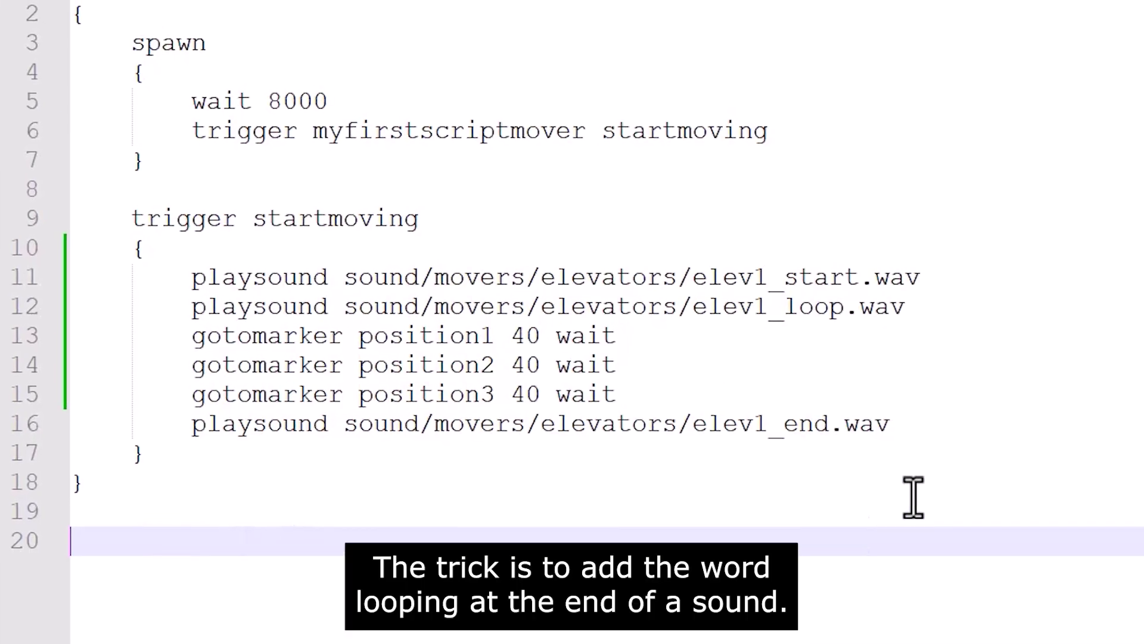
Append "looping" to the elev1_loop.wav playsound line in the script's startmoving trigger
click(949, 325)
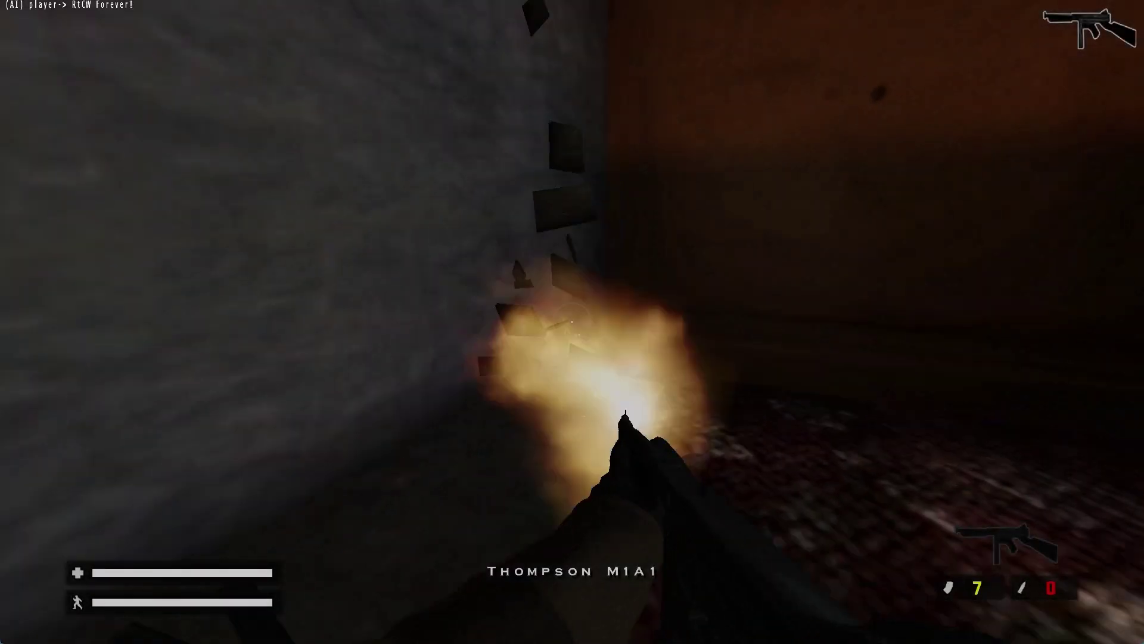
Run the genesis map again, shoot the soldier and watch the moving block to check its looping sound
key(w)
click(572, 321)
key(s)
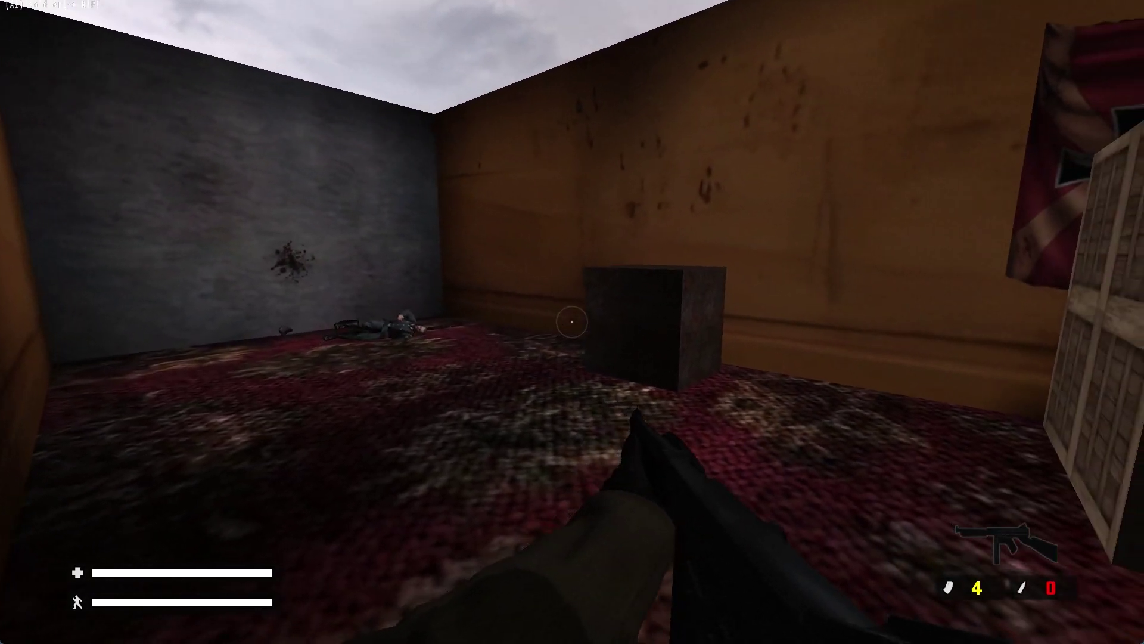
key(s)
key(d)
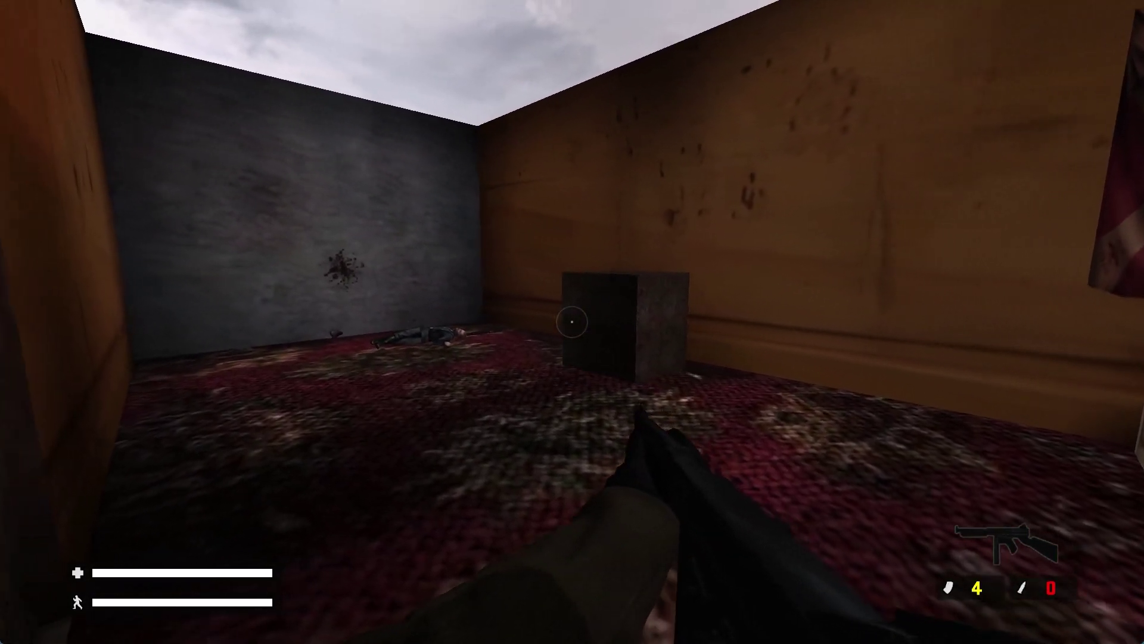
key(s)
key(d)
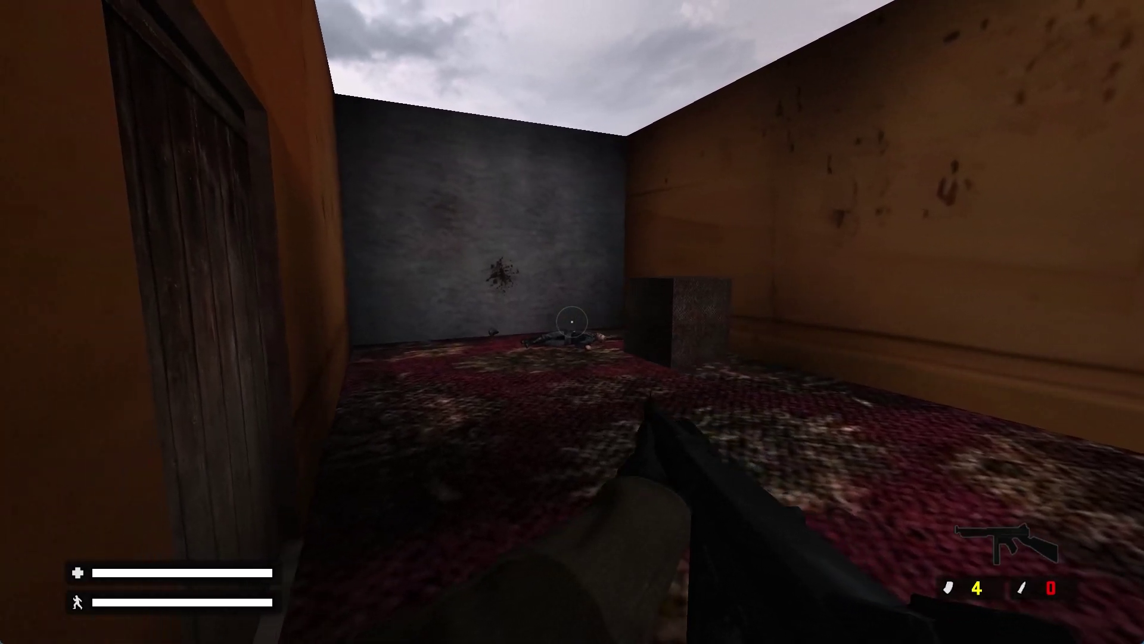
key(w)
key(d)
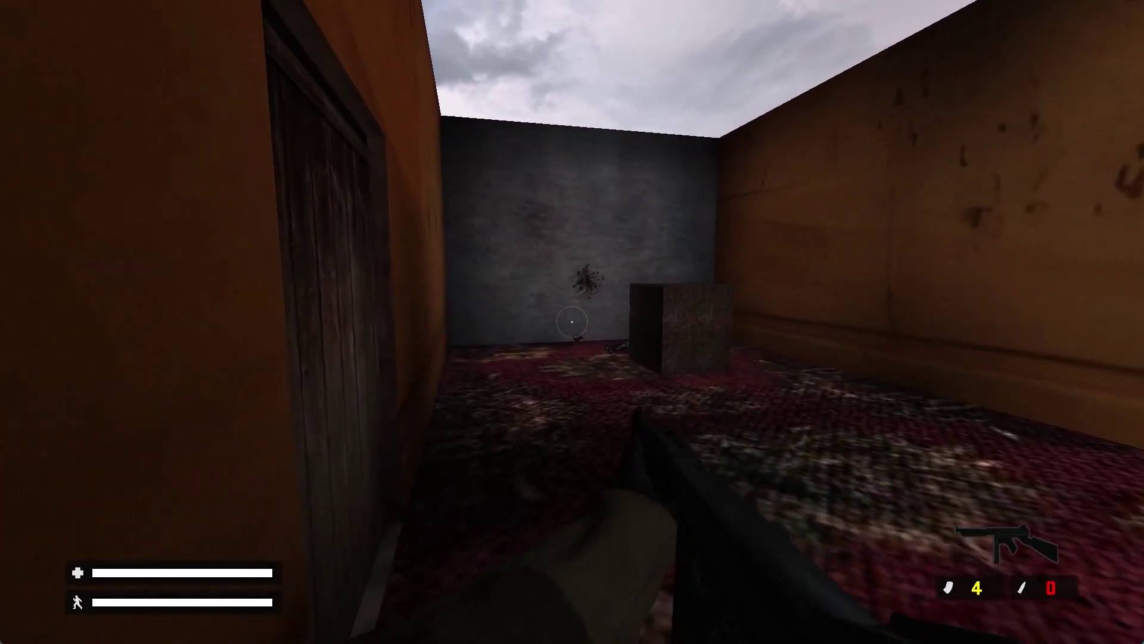
key(s)
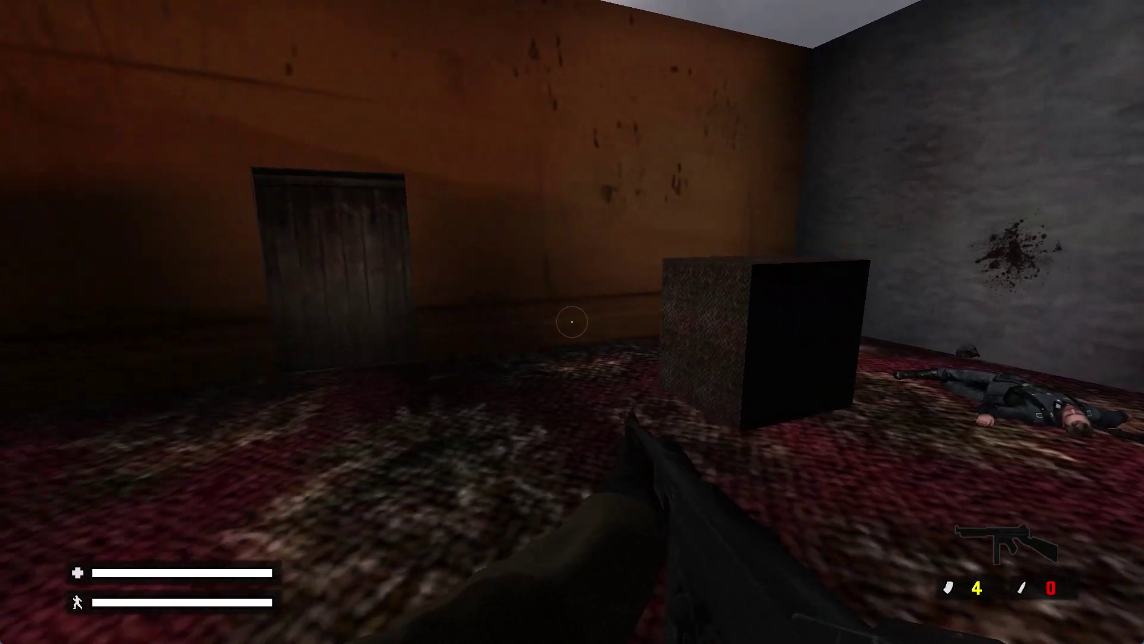
Approach the moving block and jump onto it to ride along its path
key(d)
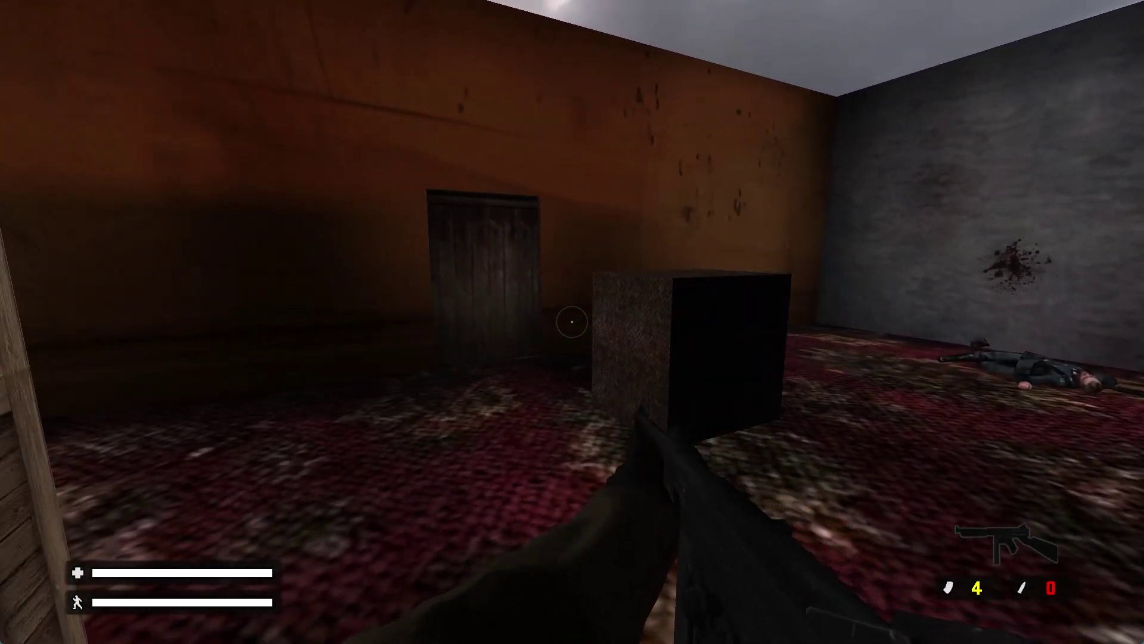
key(w)
key(d)
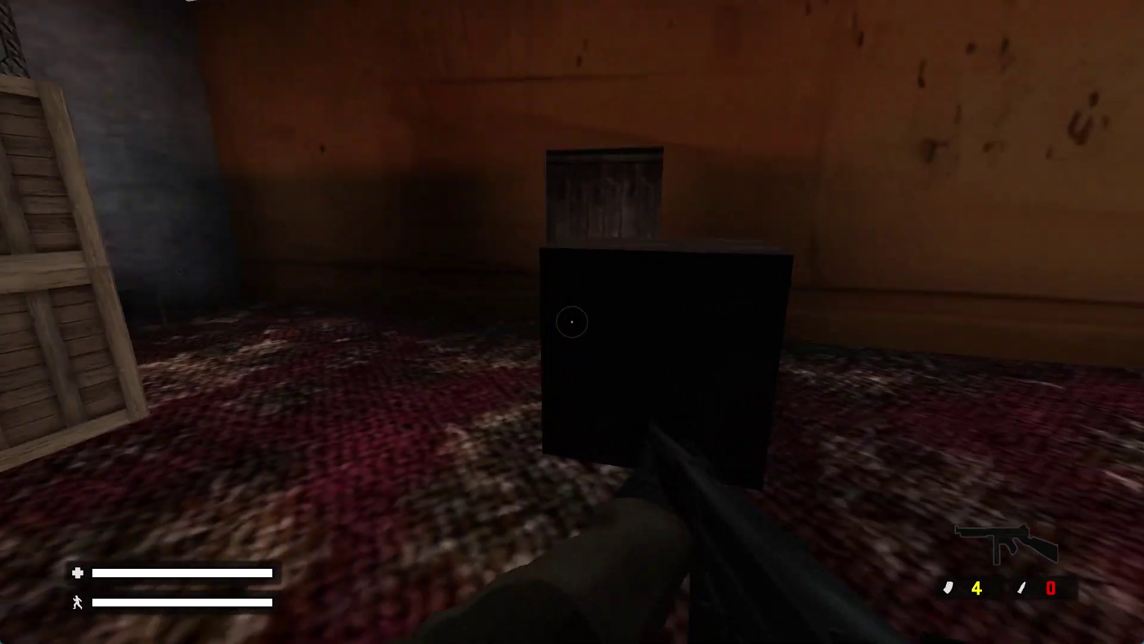
key(w)
key(space)
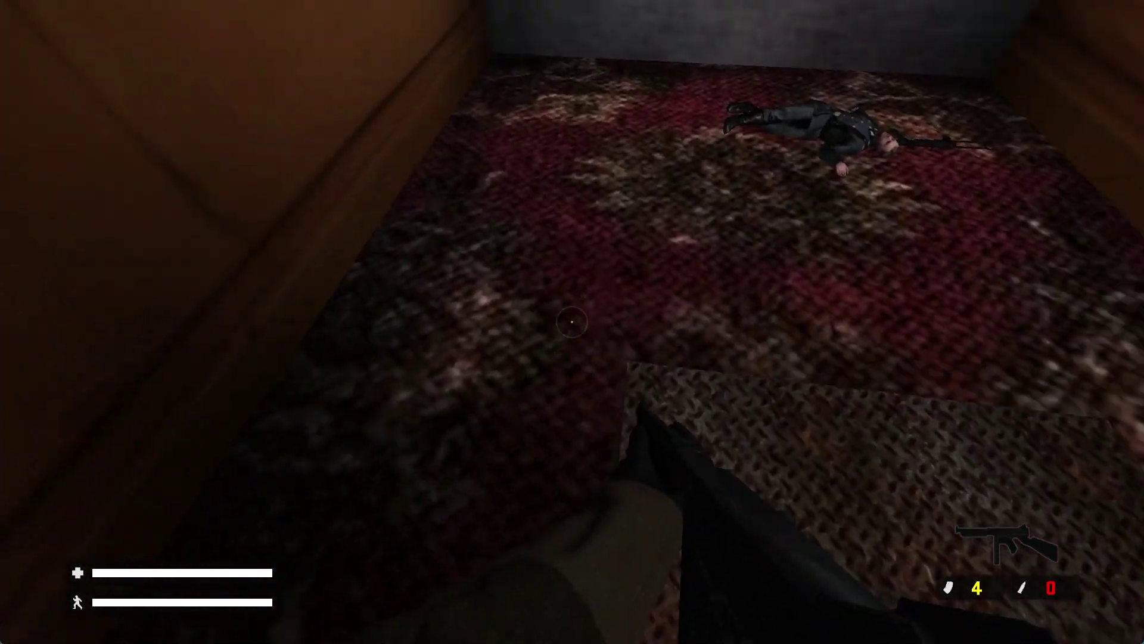
key(s)
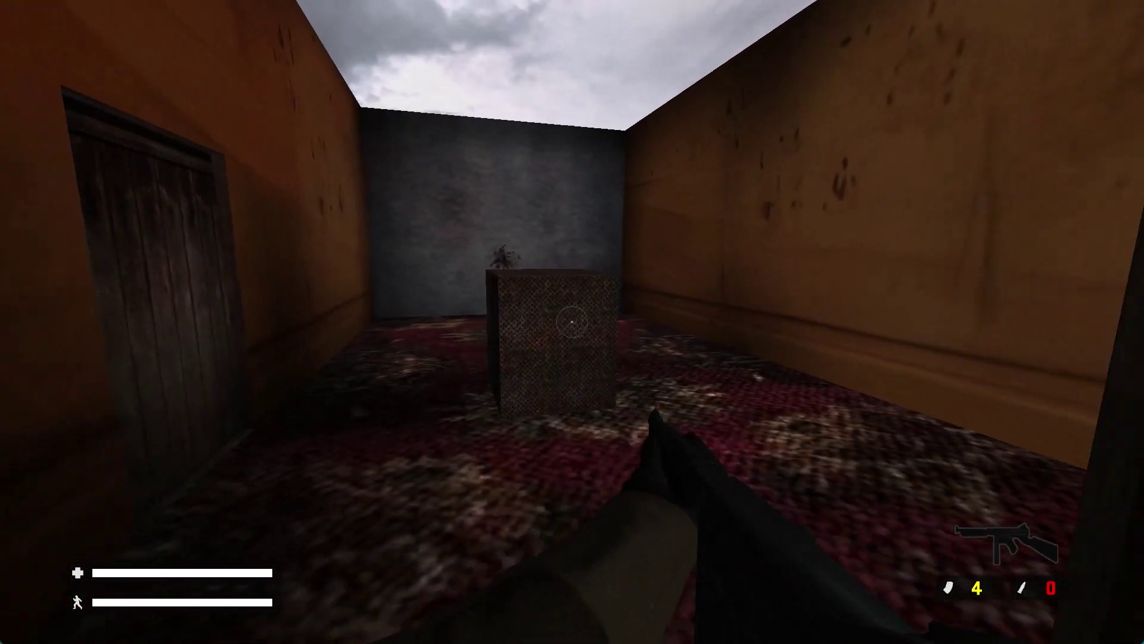
Walk around the block and the crates to check whether the loop sound continues after arrival, firing the remaining Thompson rounds
key(a)
key(w)
key(a)
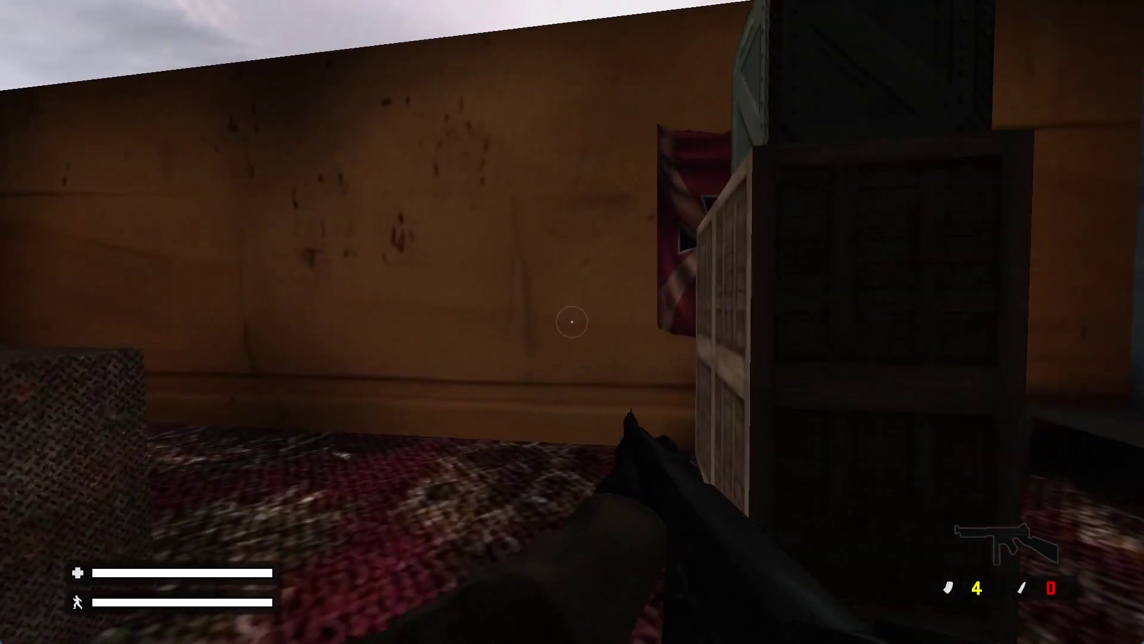
key(s)
click(572, 321)
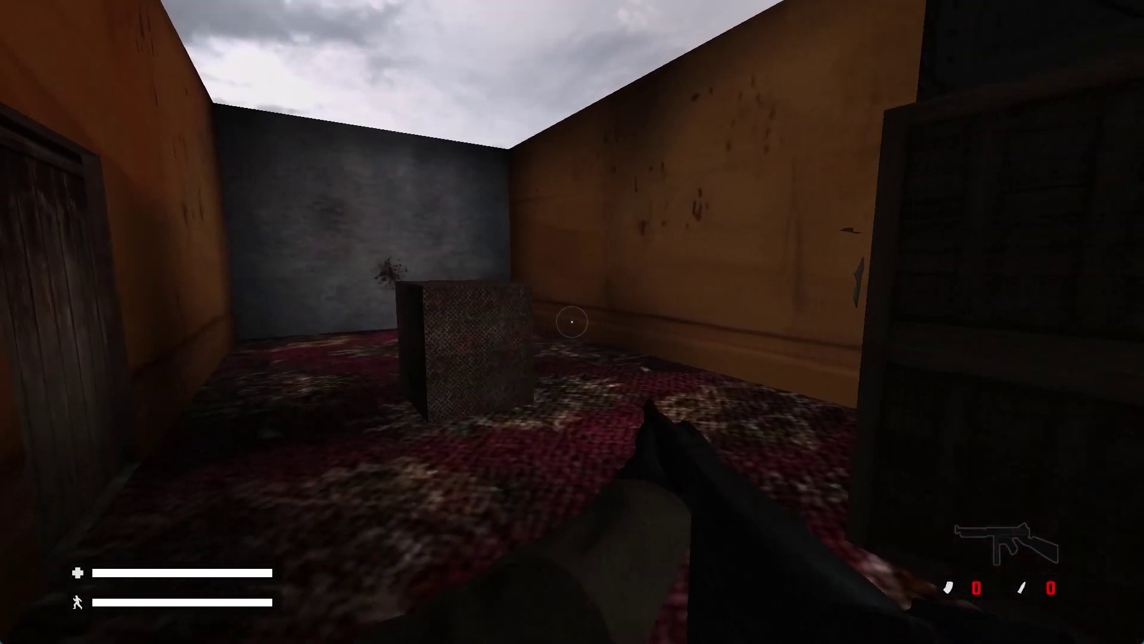
Open the wooden door, fetch the MP40 from the main room and shoot the soldier in the side room
key(w)
key(e)
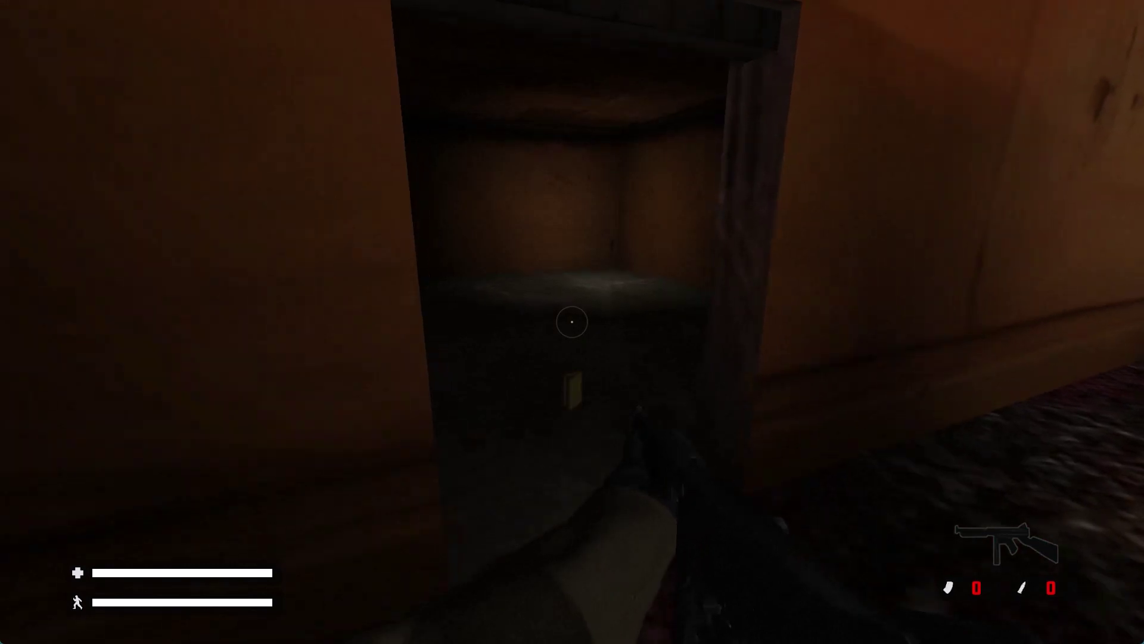
key(w)
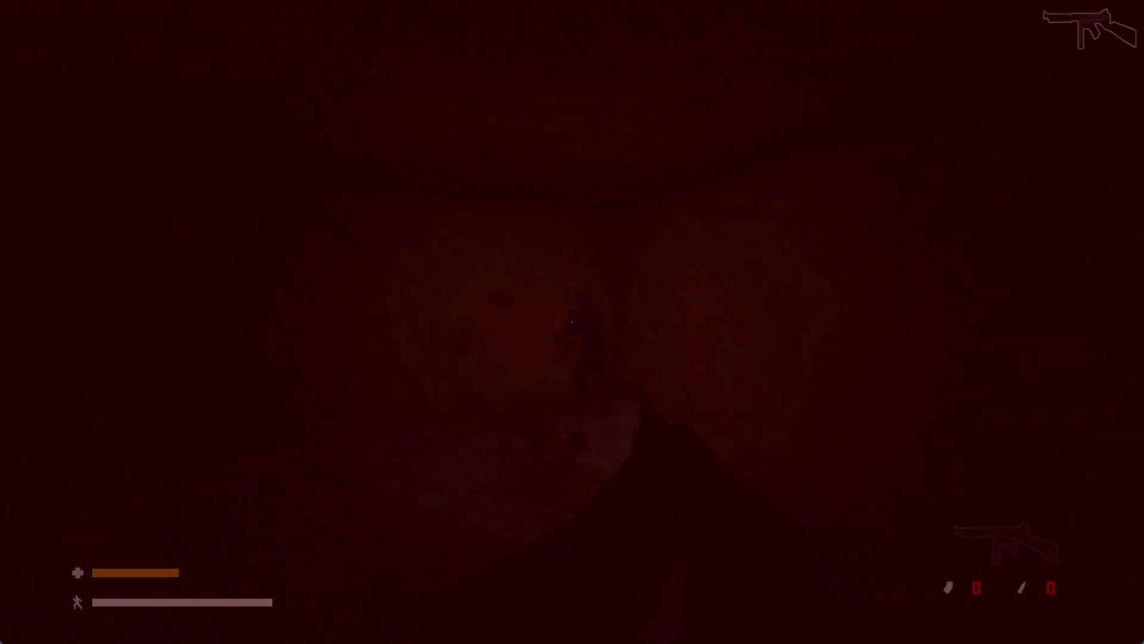
key(shift+w)
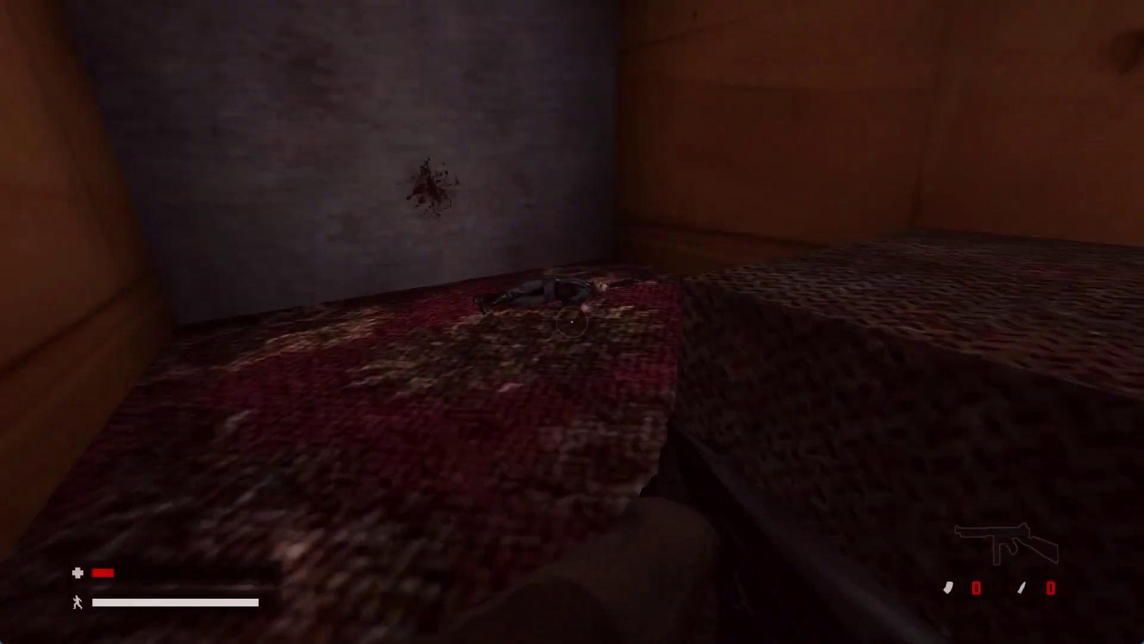
key(w)
key(3)
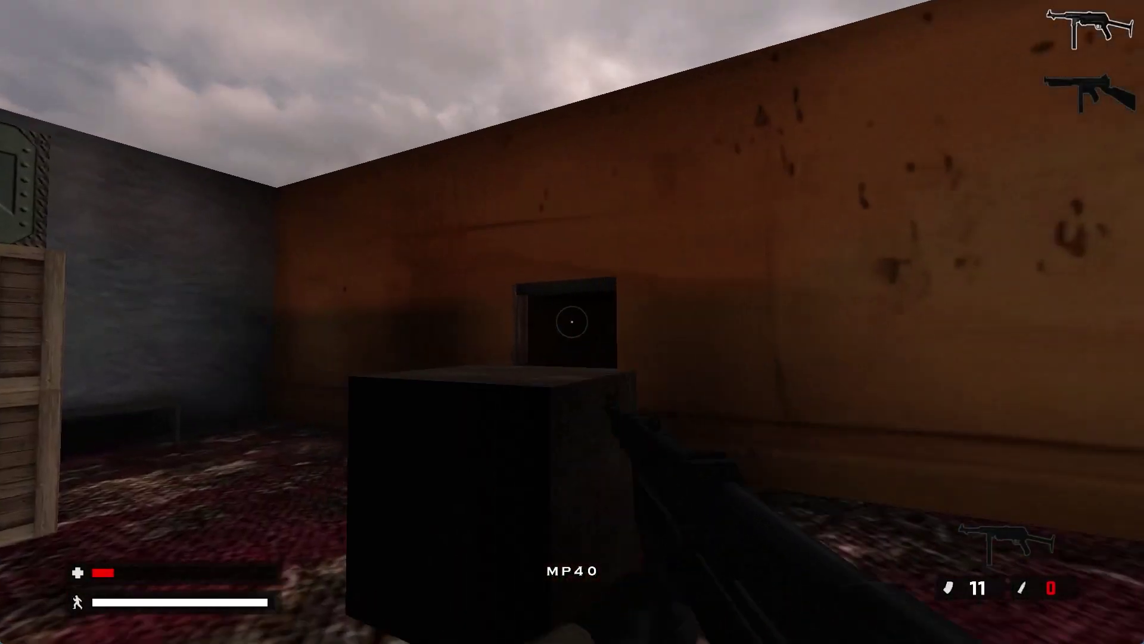
key(w)
click(572, 321)
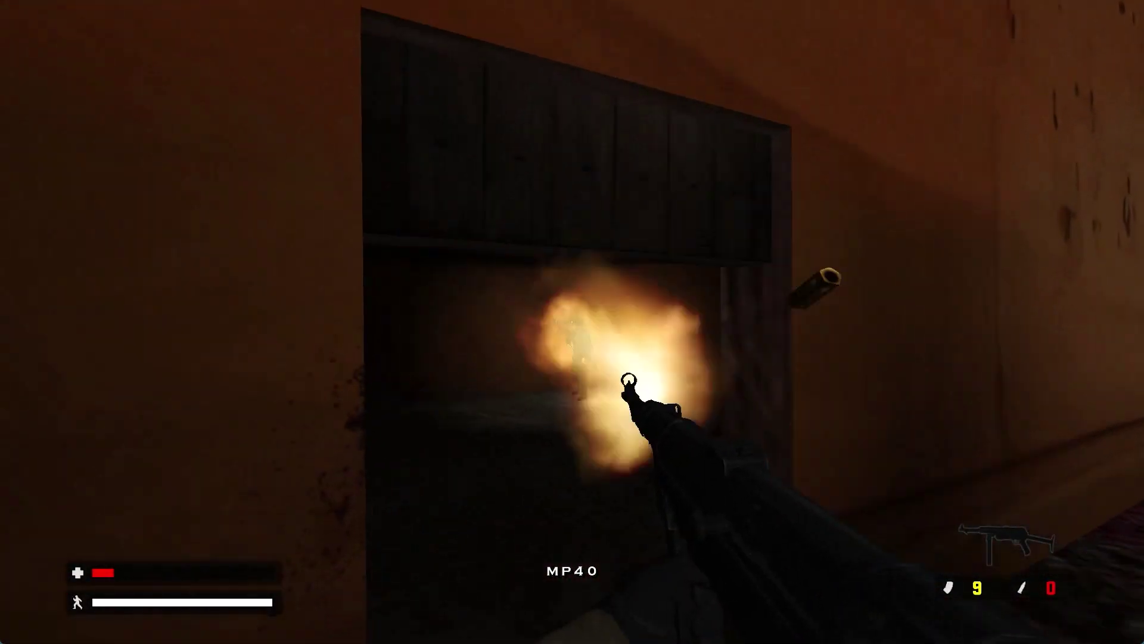
click(572, 322)
key(w)
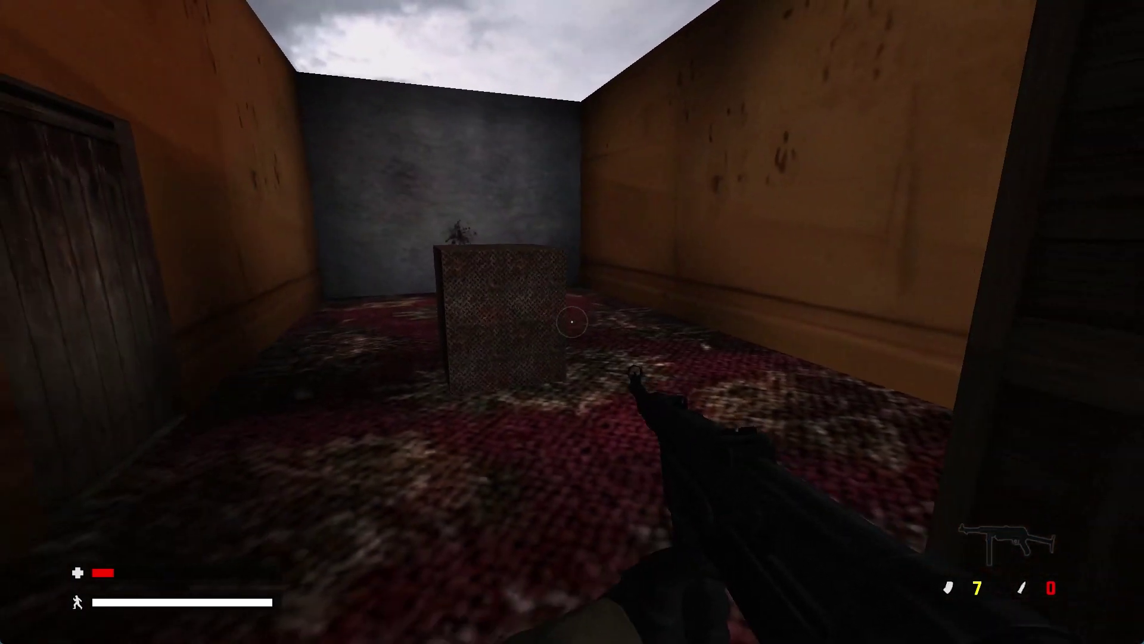
key(w)
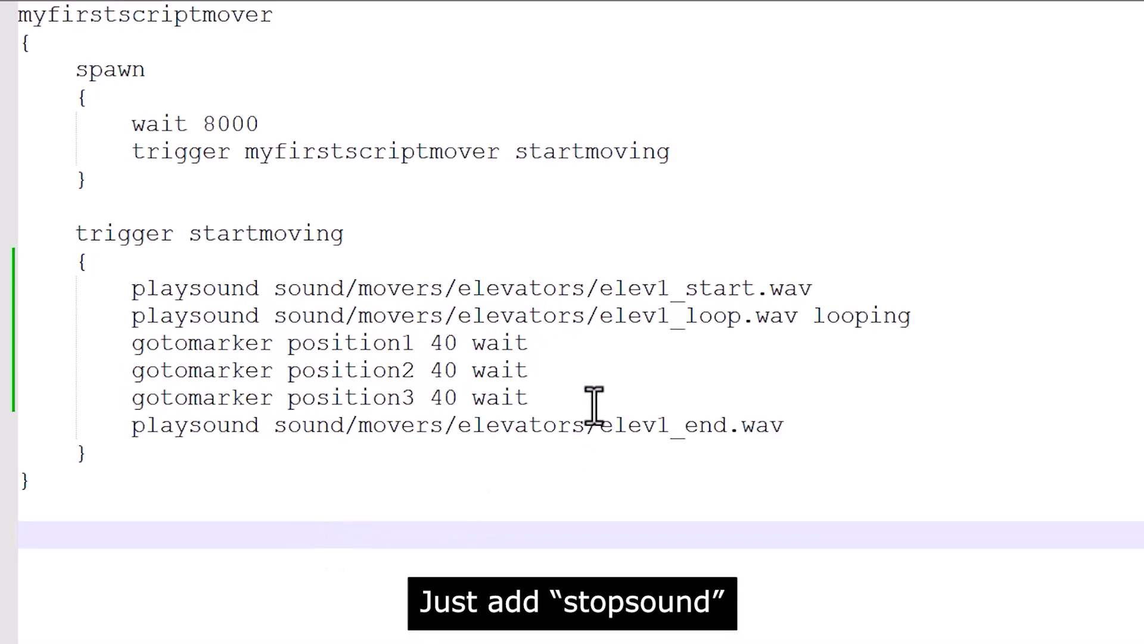
Add a "stopsound" line below "gotomarker position3 40 wait" in the startmoving trigger and save the script
click(584, 396)
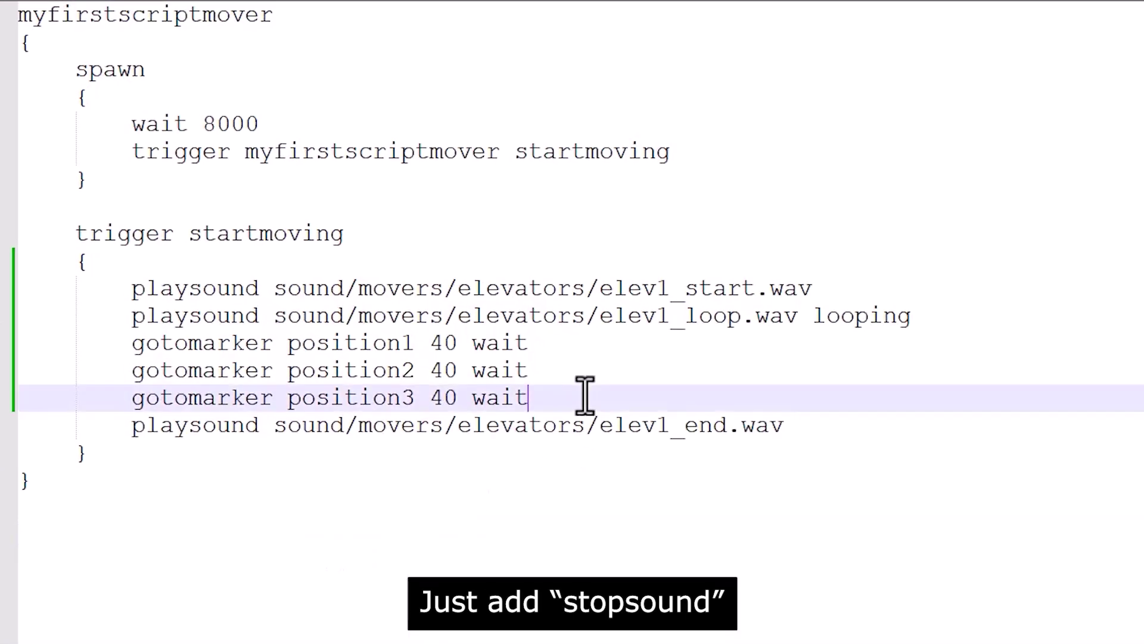
key(Return)
text(stopsound)
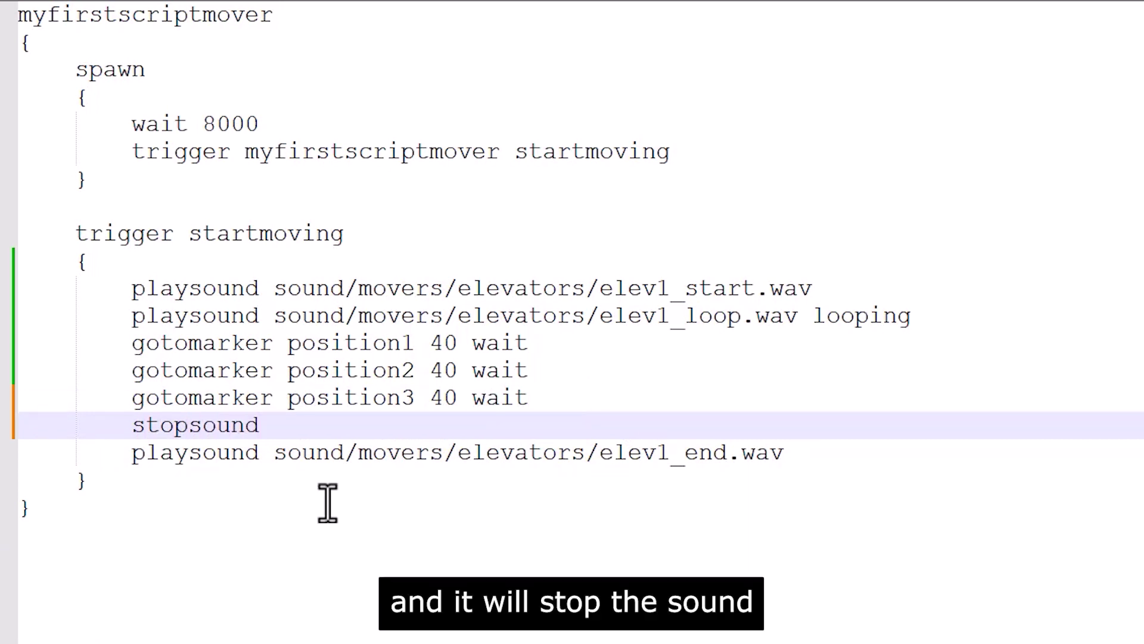
click(195, 594)
key(ctrl+s)
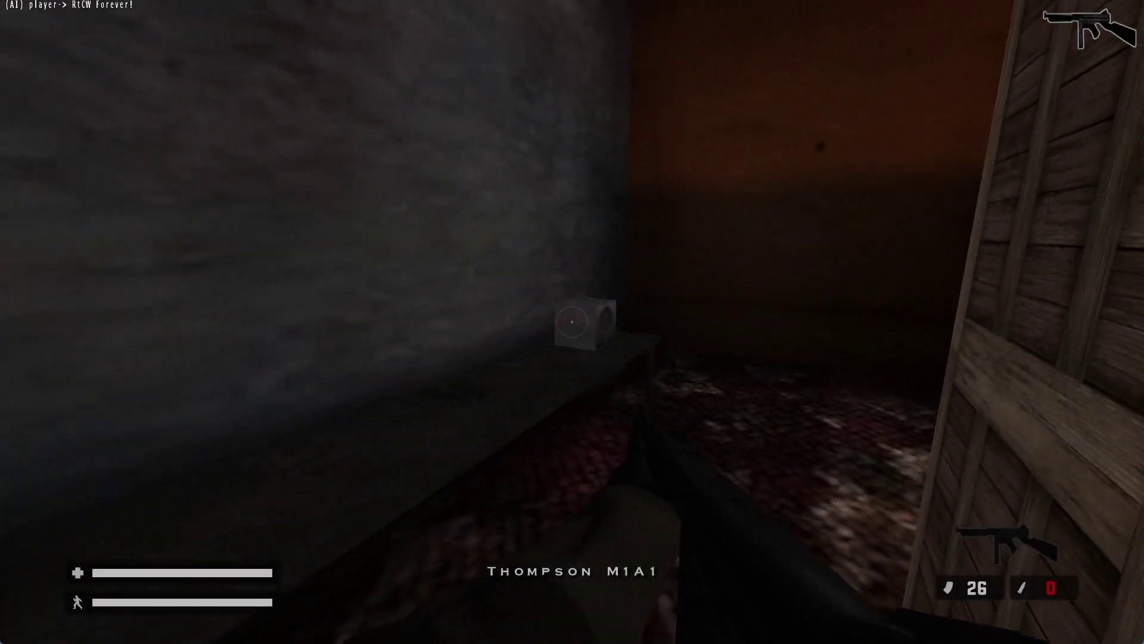
Test the updated script in RealRTCW: shoot the soldier, pick up the MP40 and jump onto the block
click(572, 322)
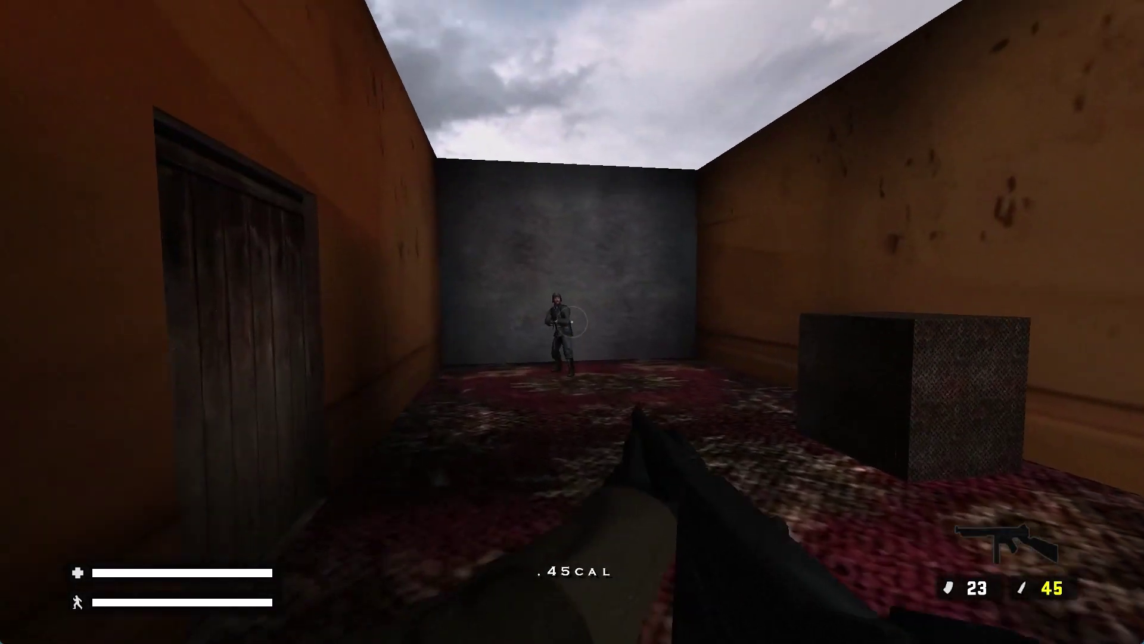
click(572, 322)
key(w)
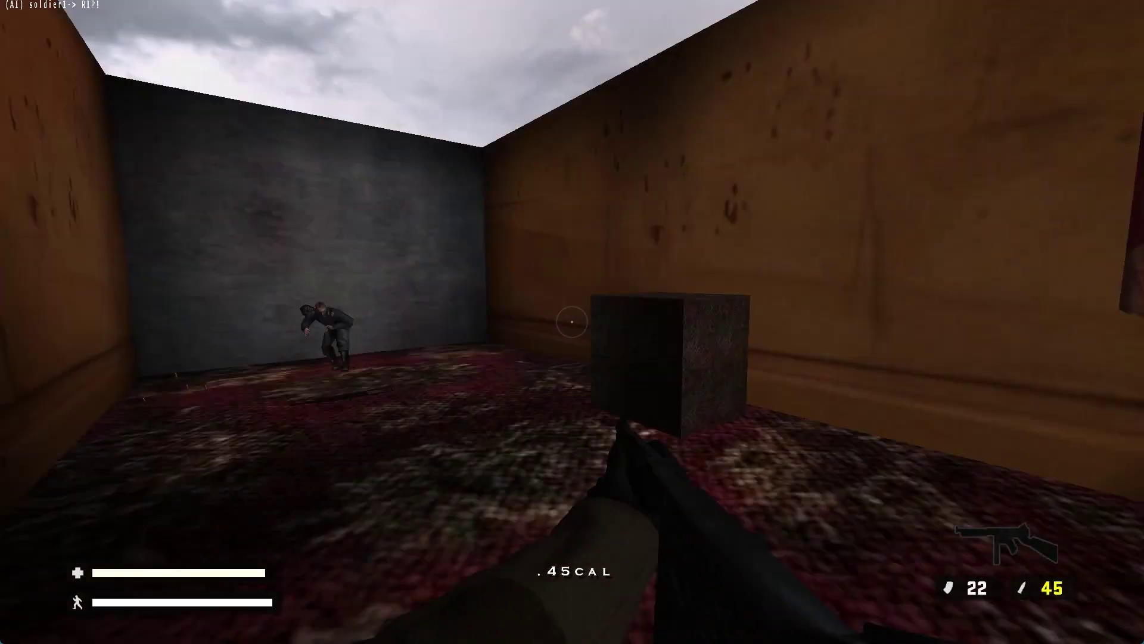
key(s)
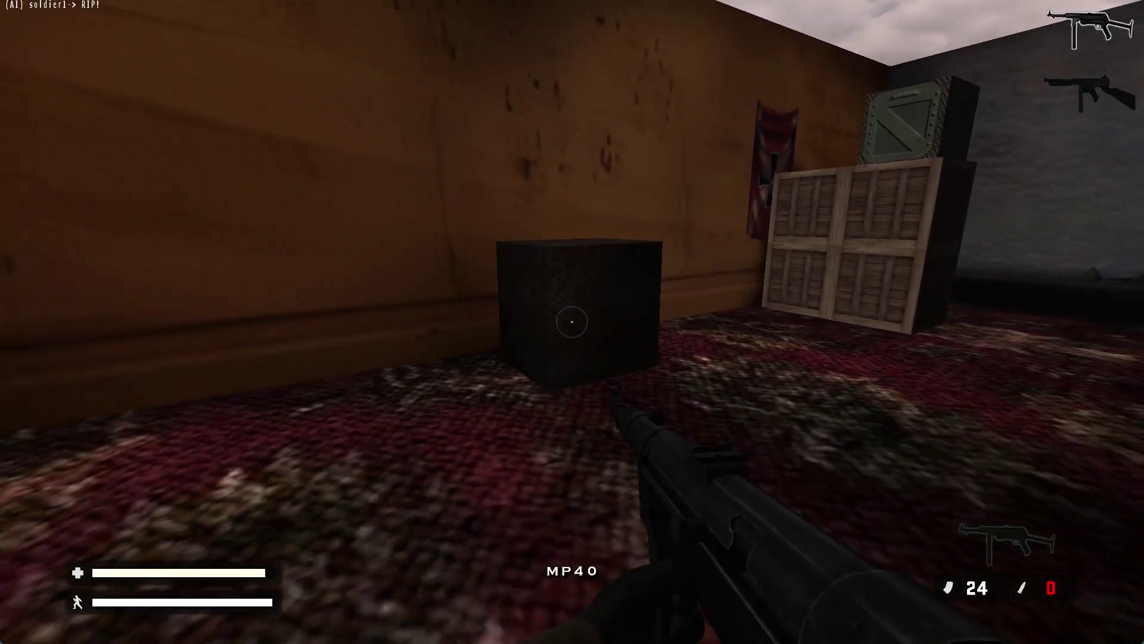
key(w)
key(space)
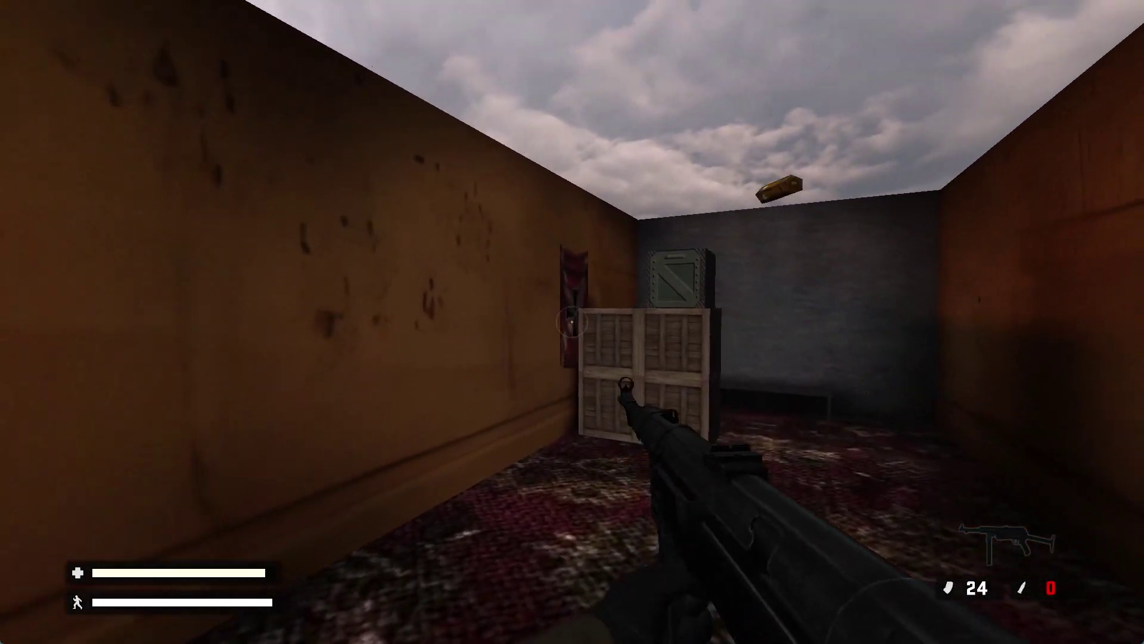
Fire the MP40 towards the crates and move around the room to observe the block and its sounds
click(572, 322)
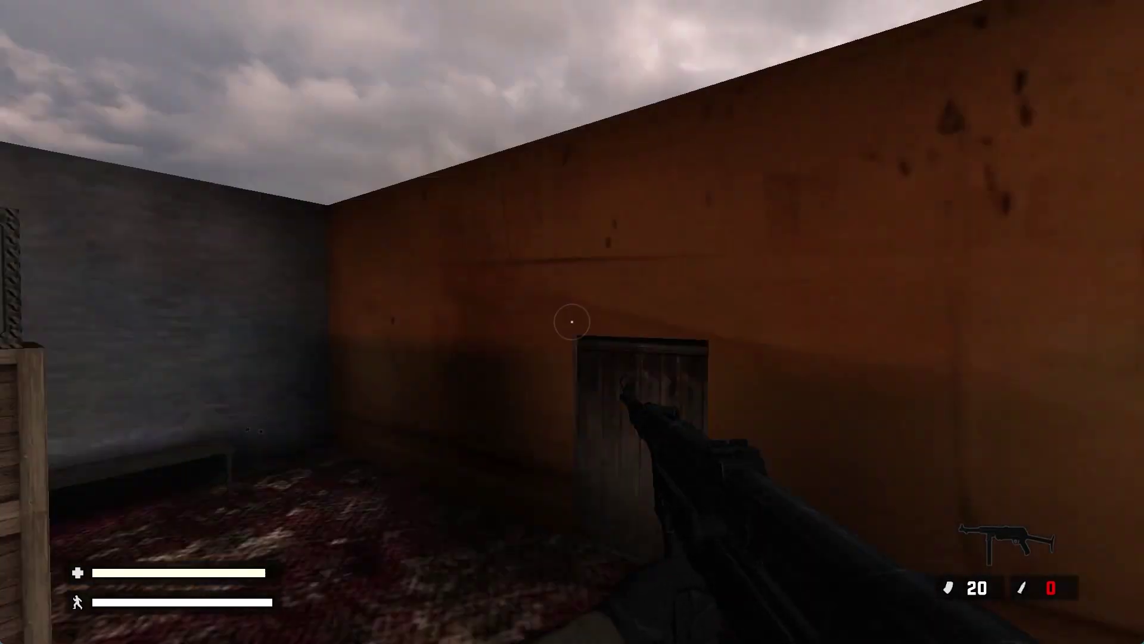
key(d)
key(d)
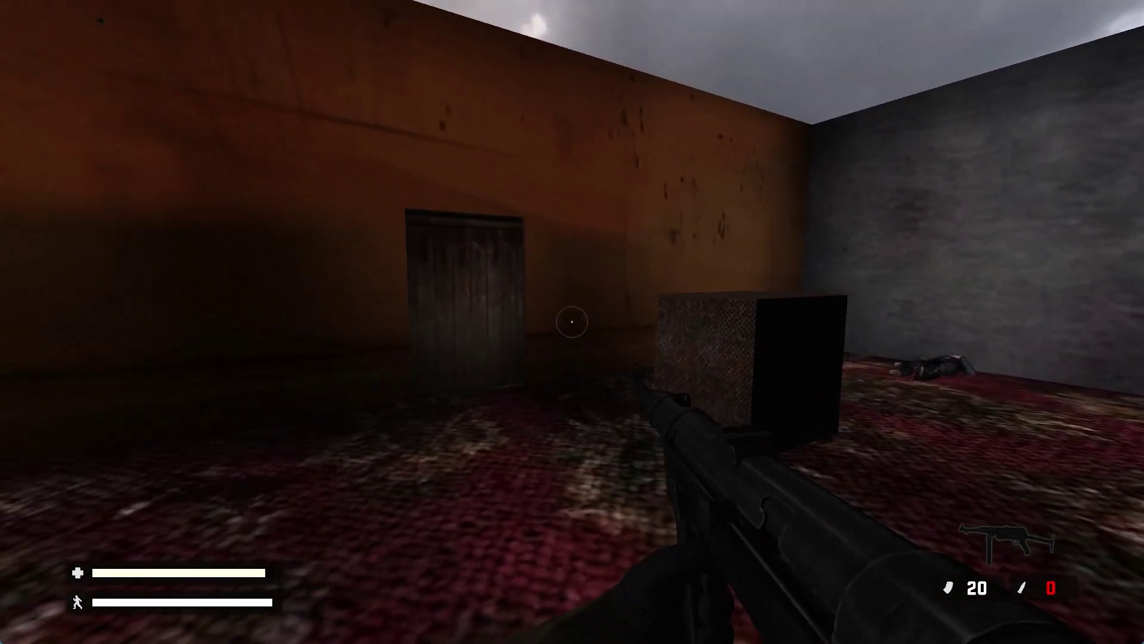